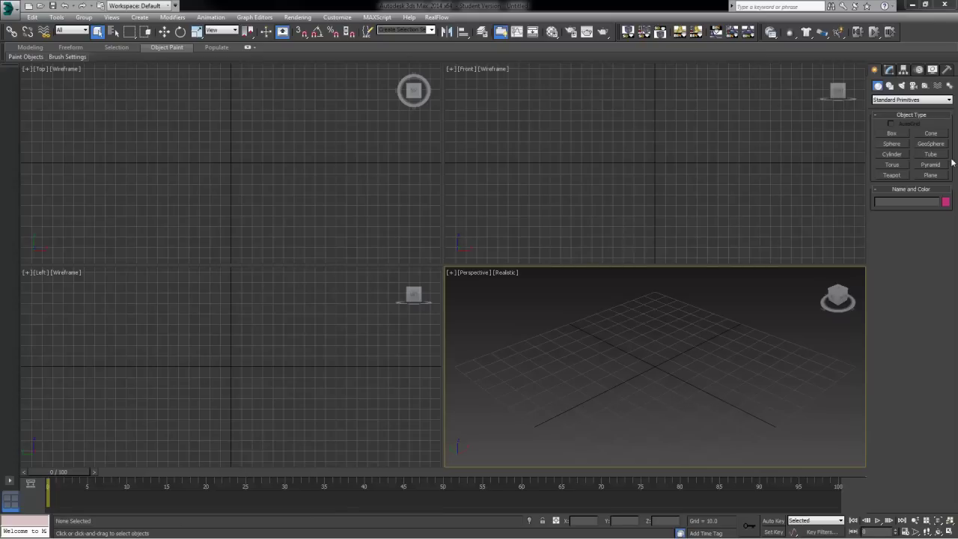
Create a plane about 137 long and 62 wide near the centre of the Top viewport
left_click(931, 176)
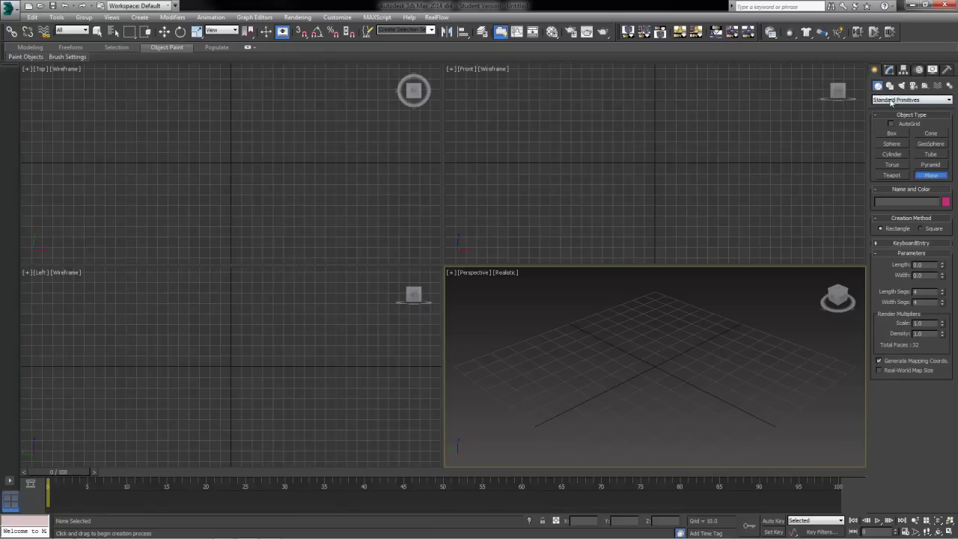
middle_click_drag(677, 413, 634, 433, "alt")
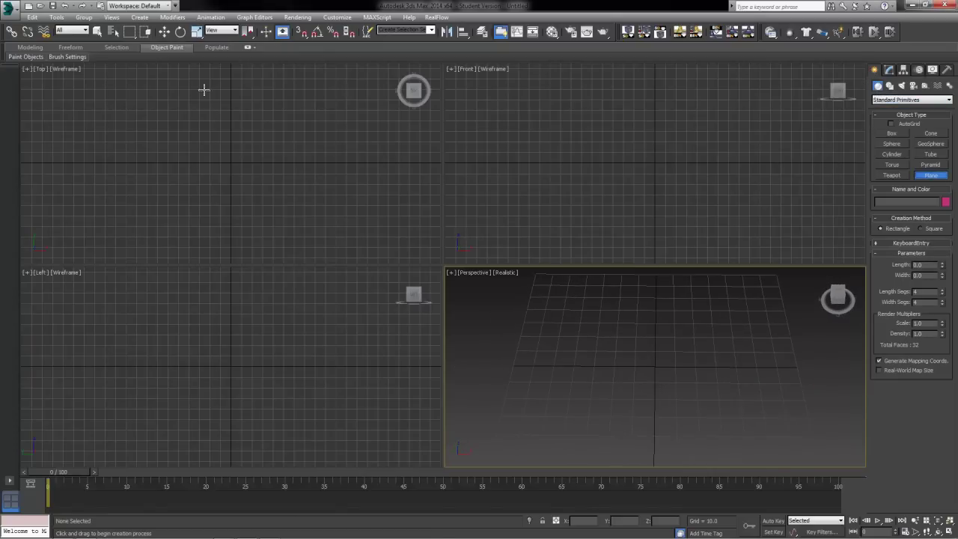
left_click_drag(187, 80, 253, 222)
middle_click_drag(668, 339, 699, 360, "alt")
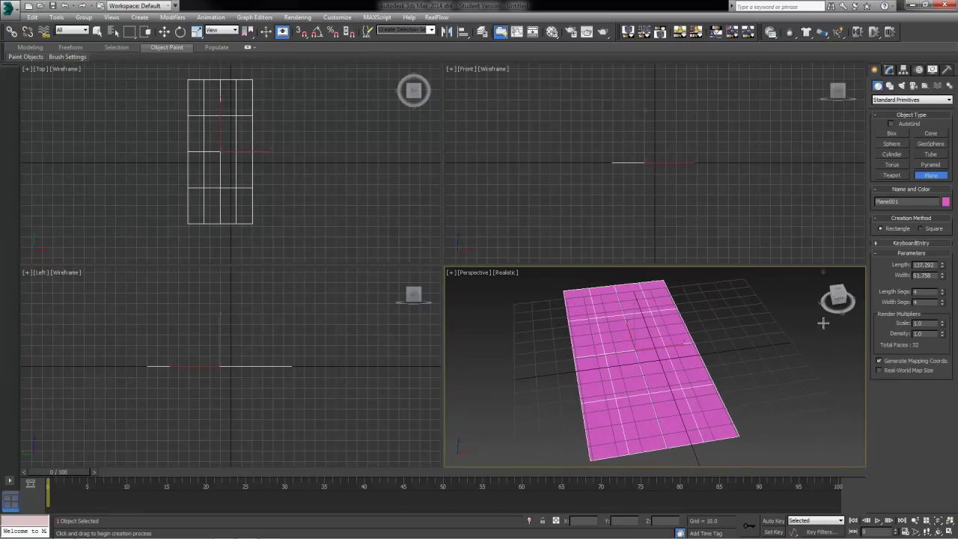
Set the plane's length to 120 and its width to 90
left_click(889, 70)
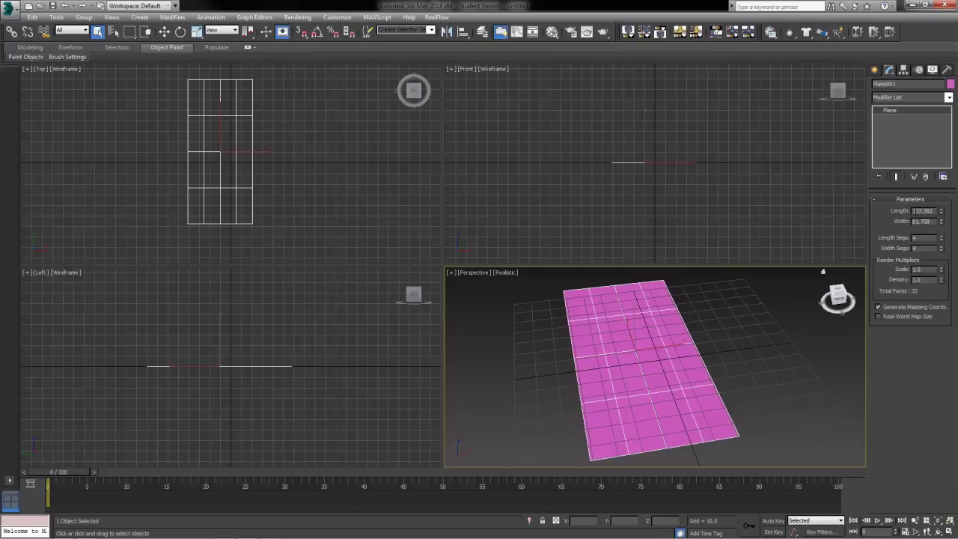
double_click(924, 211)
type("120")
key("Tab")
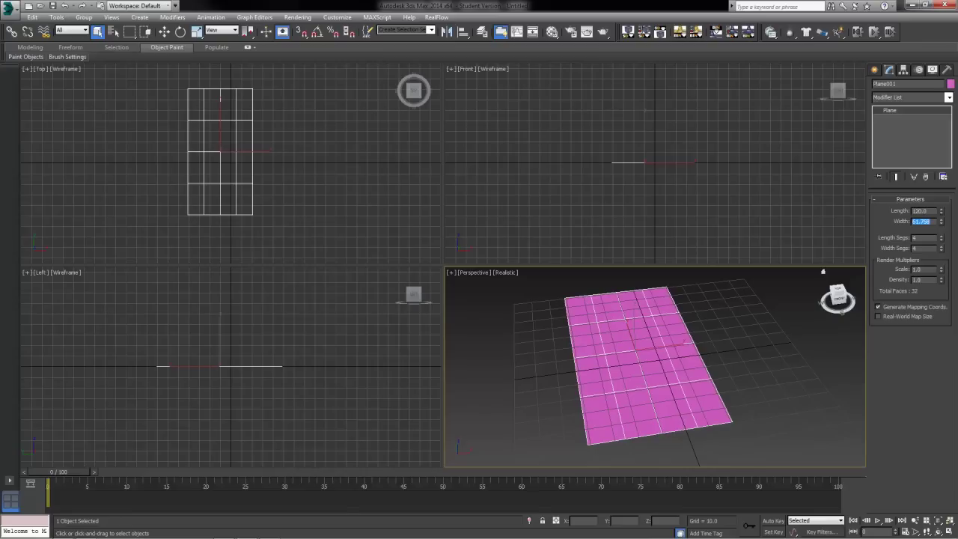
type("90")
key("Tab")
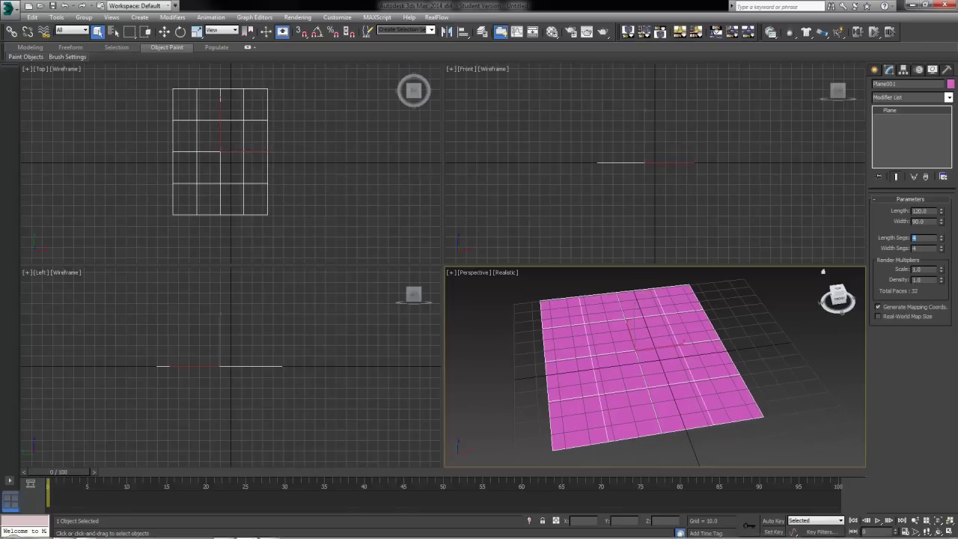
Switch to the file explorer and check the Fern_Diffuse image's dimensions in the 3D Lighting Texturing and Rendering Module_07 folder
left_click(63, 531)
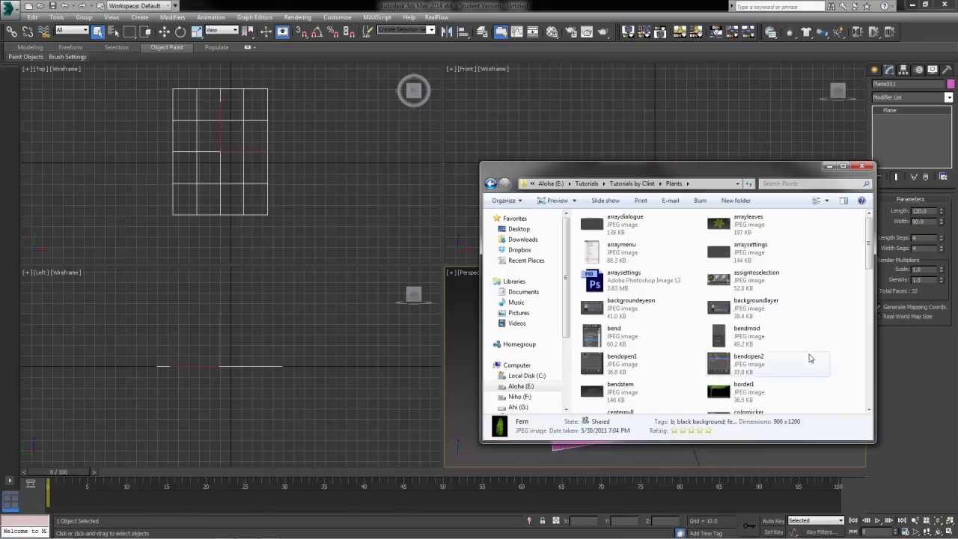
scroll(812, 358, "down", 3)
scroll(812, 358, "up", 2)
left_click(550, 183)
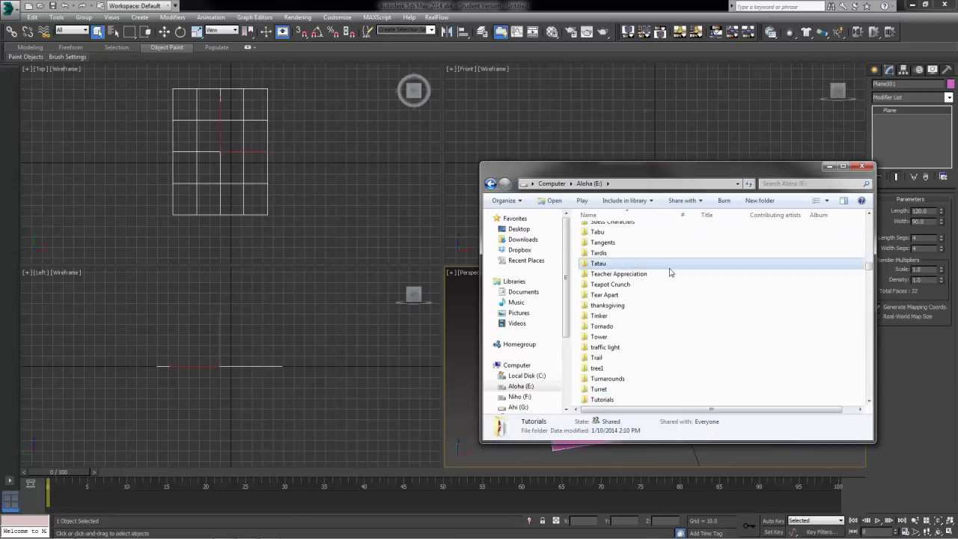
left_click(861, 262)
scroll(802, 274, "up", 15)
double_click(621, 250)
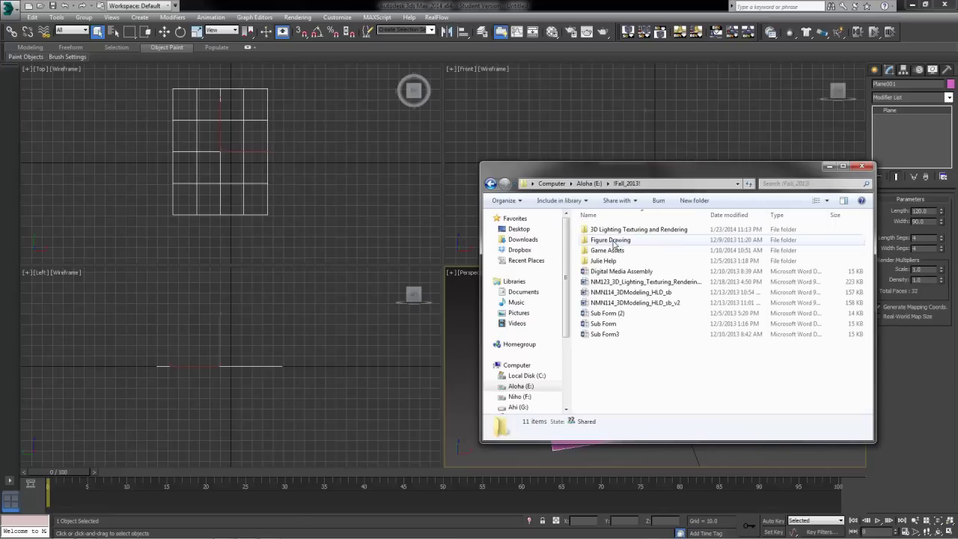
double_click(628, 229)
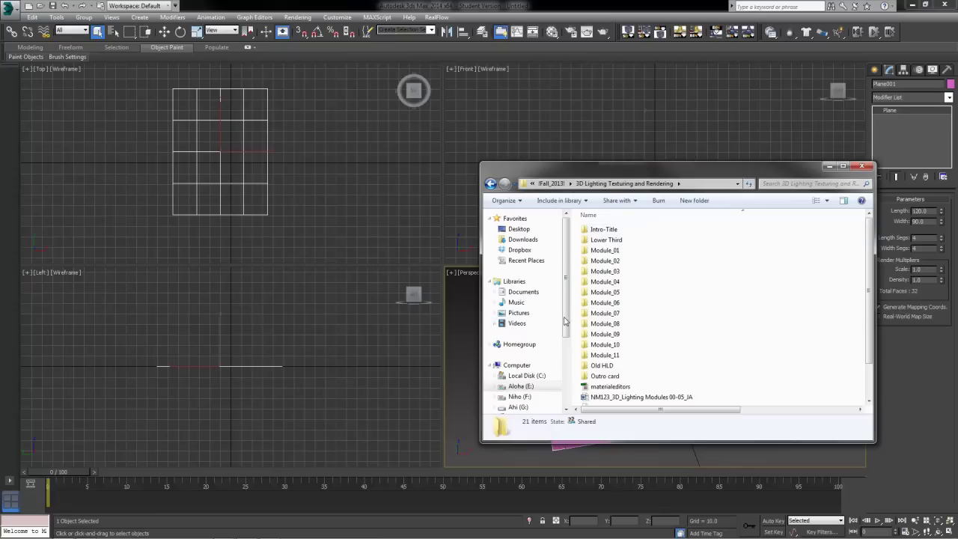
double_click(626, 313)
left_click(720, 314)
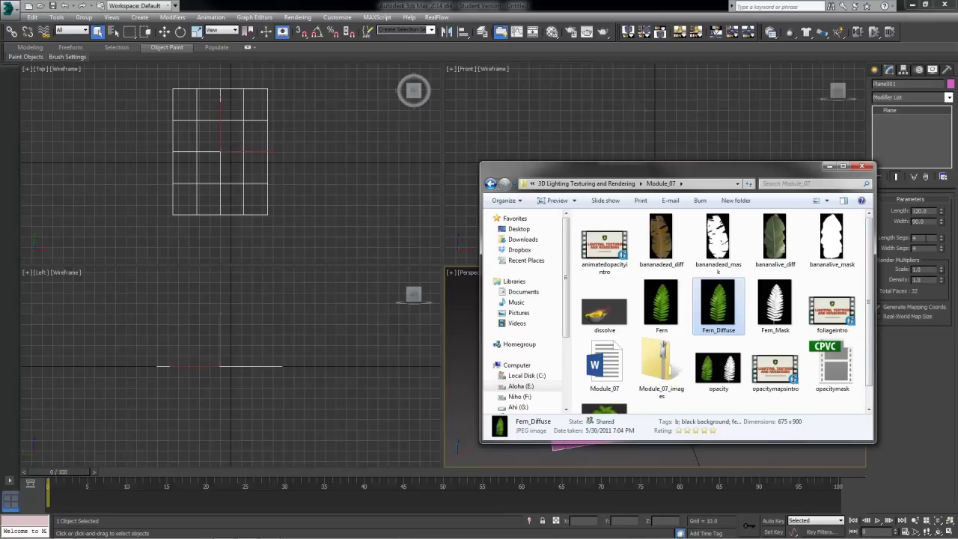
Return to 3ds Max and set the plane's length to 90 and its width to 67.5
left_click(875, 217)
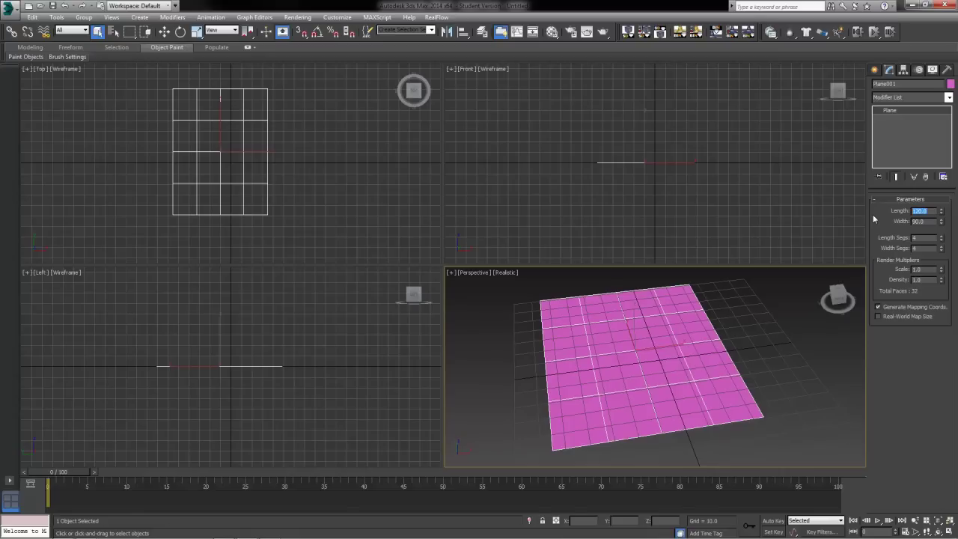
type("90")
key("Tab")
type("7")
type("7.5")
key("Return")
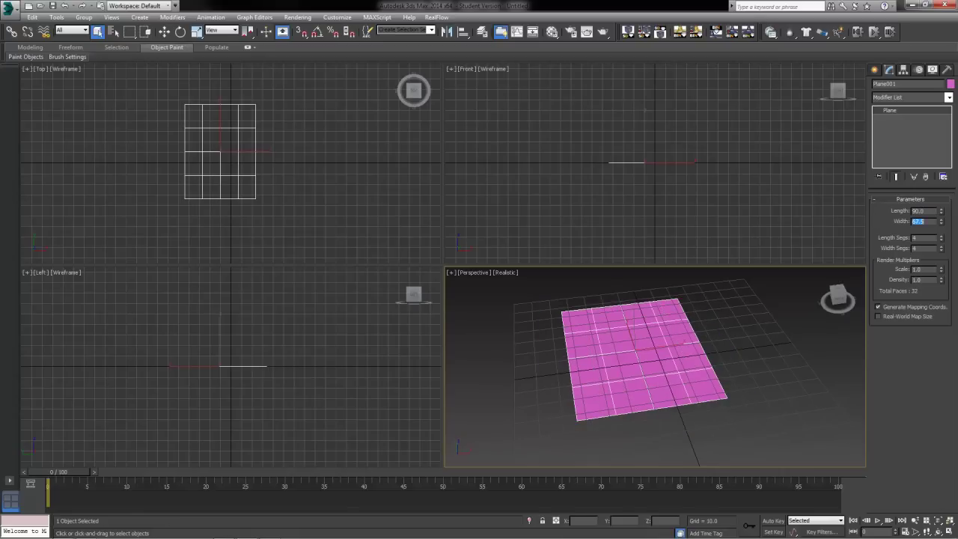
Move the plane to the world origin by zeroing its X and Y positions
mouse_move(657, 385)
middle_mouse_down("alt")
mouse_move(627, 416)
mouse_move(710, 368)
mouse_move(670, 386)
middle_mouse_up("alt")
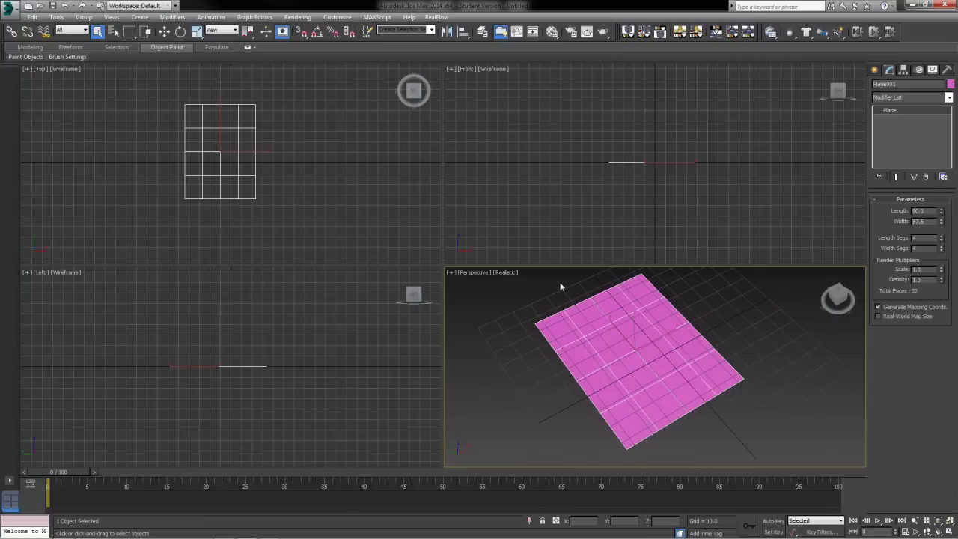
left_click(164, 31)
middle_click_drag(696, 392, 662, 361, "alt")
mouse_move(662, 361)
left_mouse_down()
mouse_move(677, 364)
mouse_move(654, 352)
left_mouse_up()
right_click(600, 521)
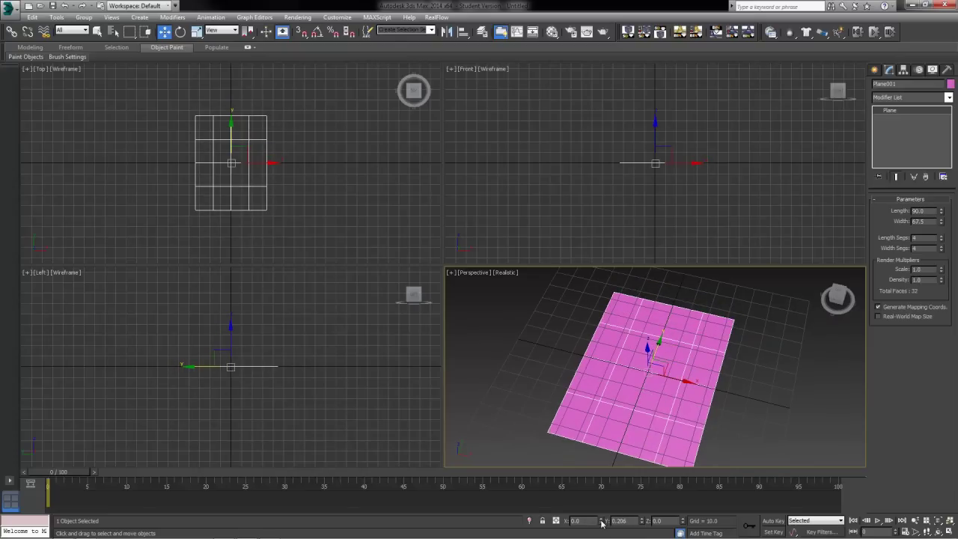
right_click(642, 521)
middle_click_drag(666, 419, 696, 357, "alt")
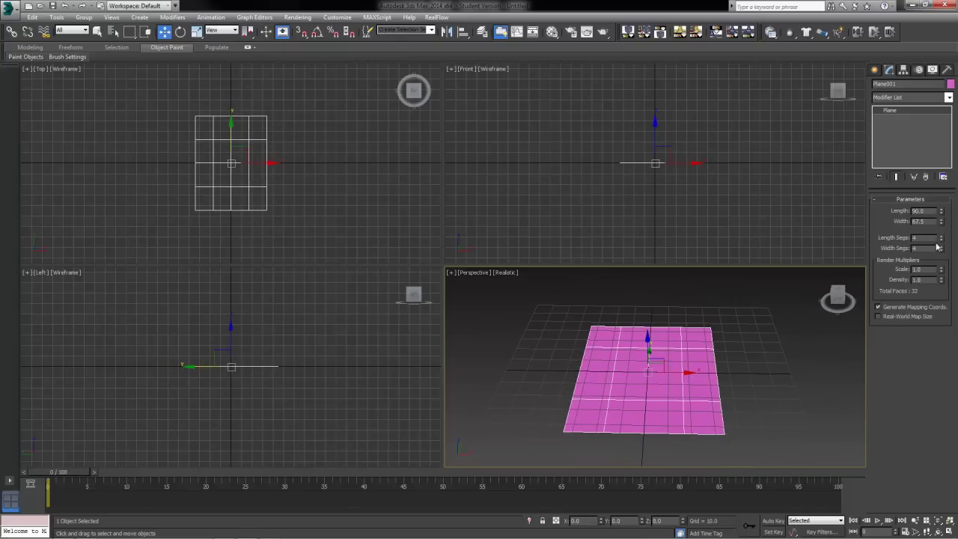
Reduce the plane's length and width segments to 1 each and deselect it
left_click_drag(942, 241, 945, 290)
left_click_drag(942, 248, 940, 309)
left_click(761, 426)
left_click(646, 412)
left_click(795, 363)
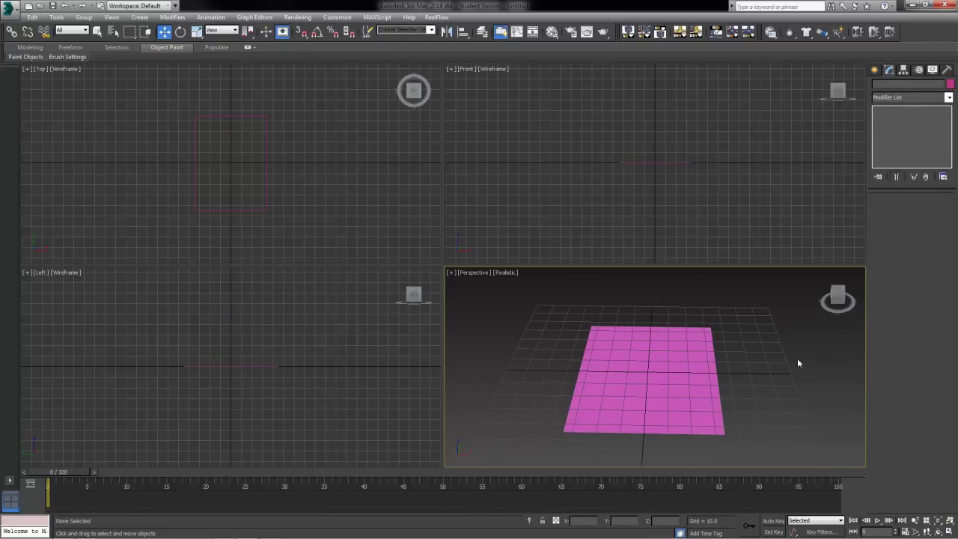
Bring up the Material Editor beside the Perspective view and expand the map slots of the 01 - Default material
key("m")
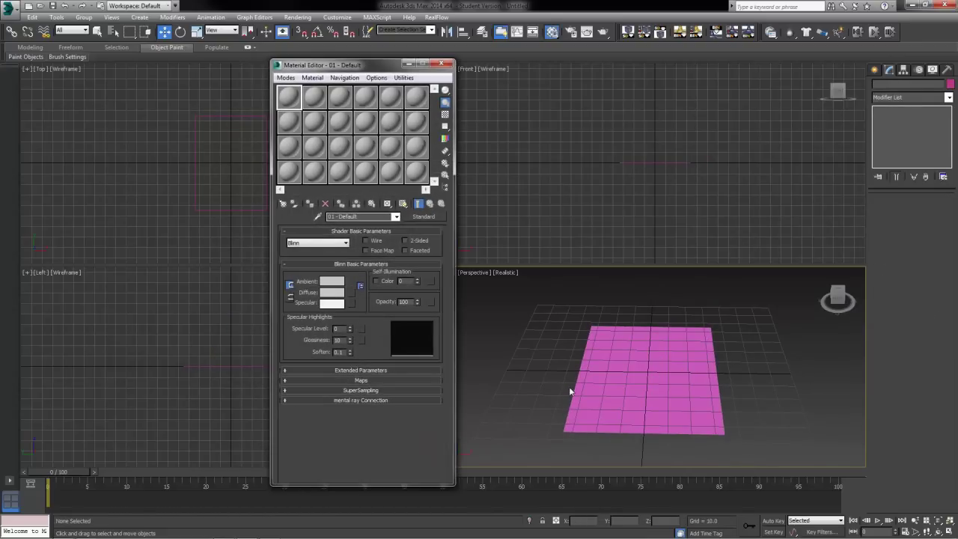
left_click_drag(361, 66, 286, 67)
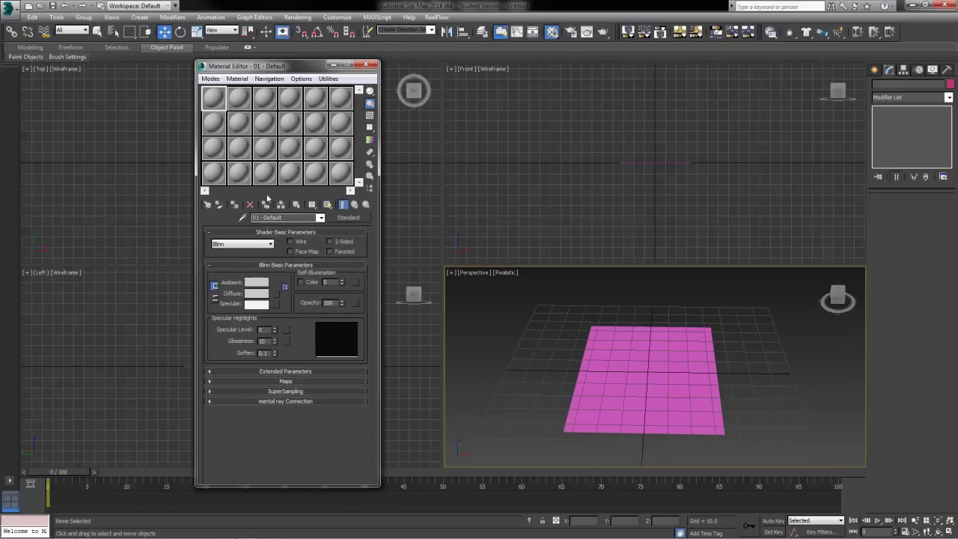
left_click_drag(256, 66, 205, 51)
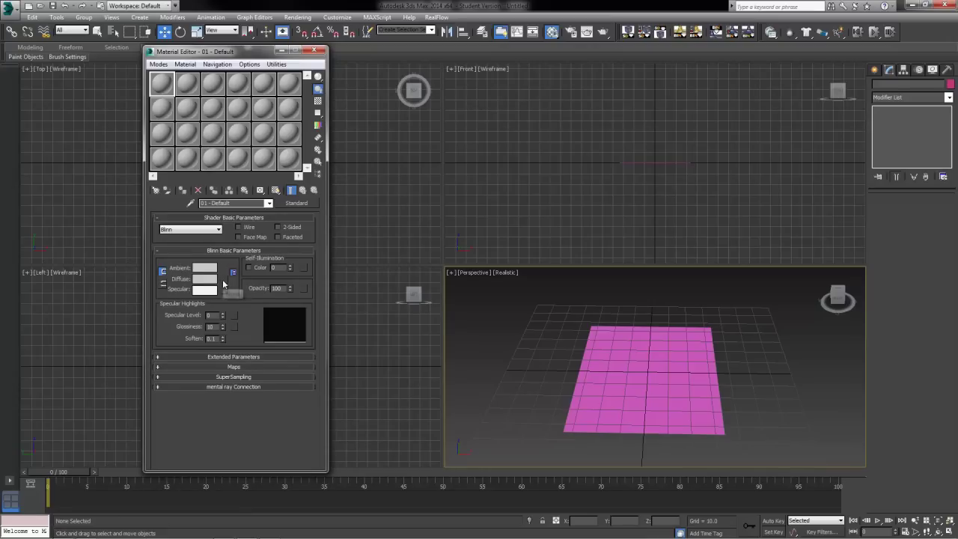
left_click(233, 367)
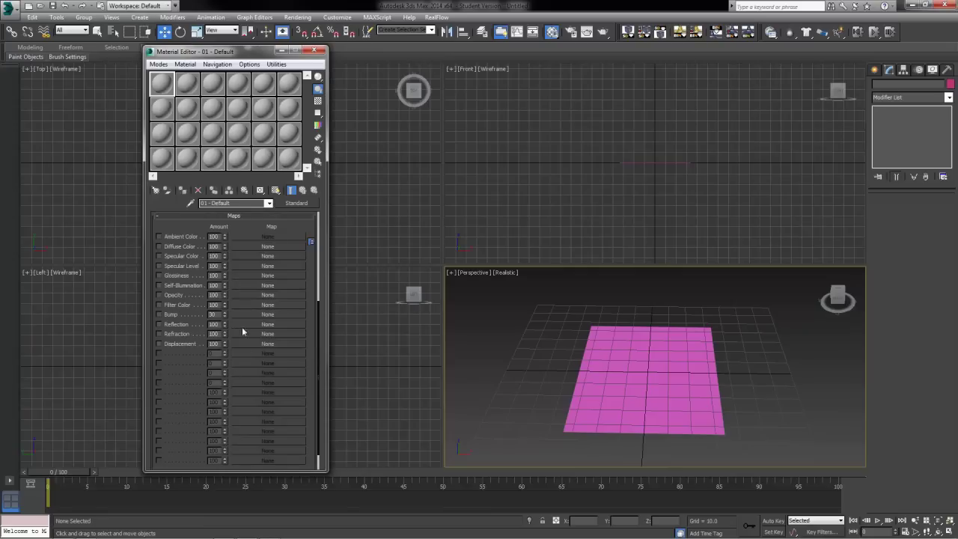
Choose a standard Bitmap as the map for the material's Diffuse Color
left_click(267, 247)
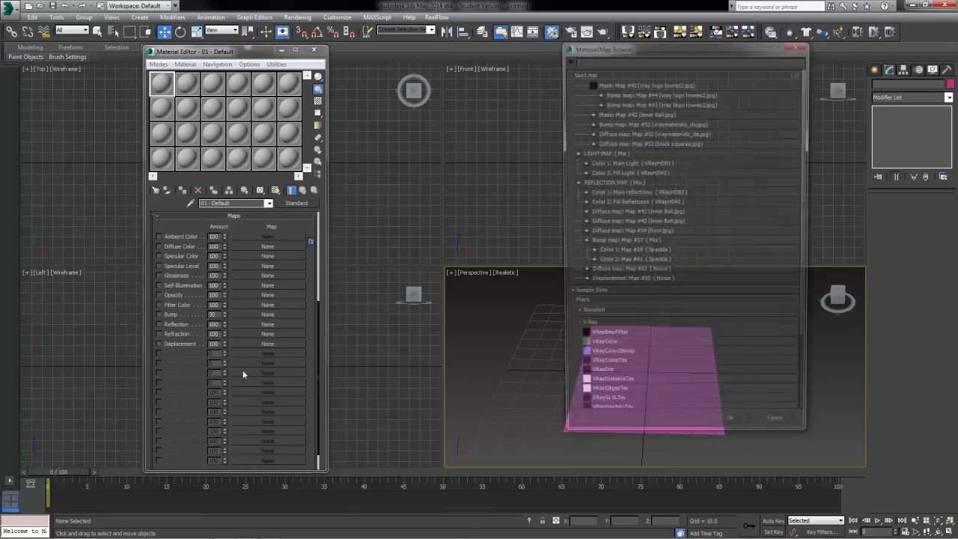
left_click(573, 72)
left_click(573, 72)
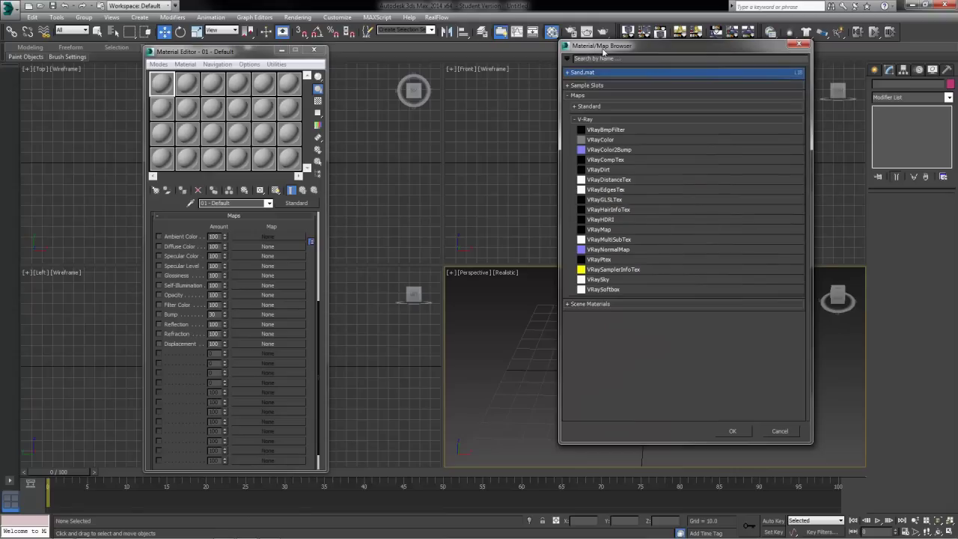
left_click_drag(576, 46, 418, 45)
left_click(417, 106)
left_click(441, 117)
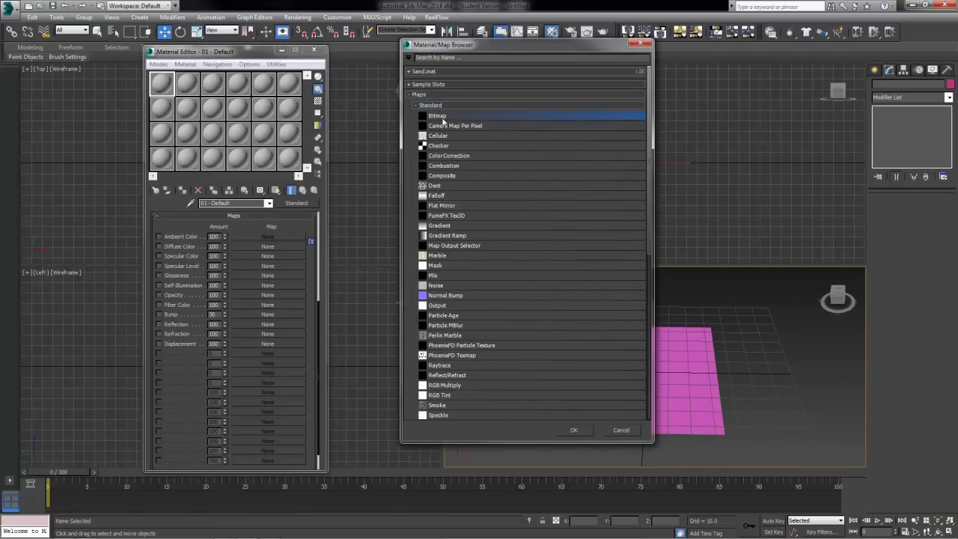
left_click(574, 430)
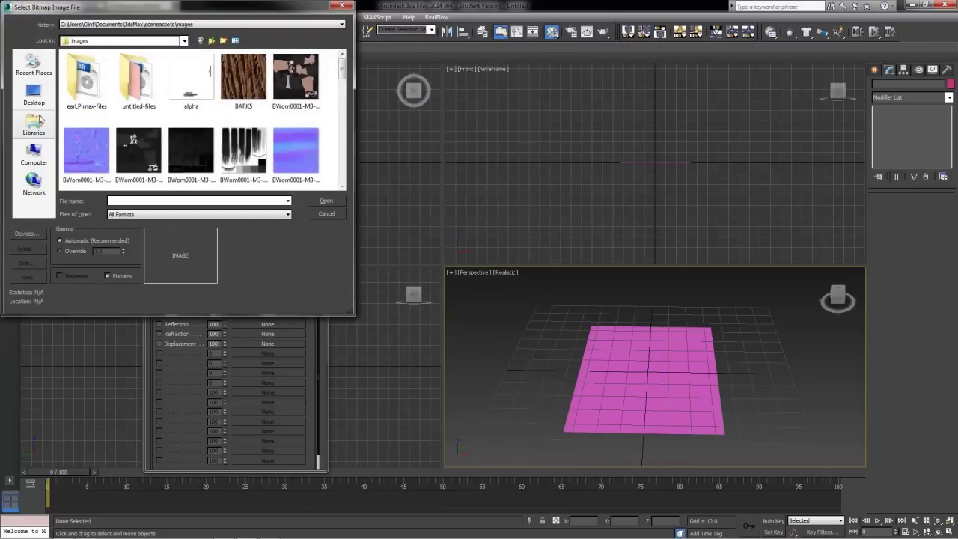
Load the Fern_Diffuse image from the Module_07 folder as the diffuse bitmap
left_click(139, 25)
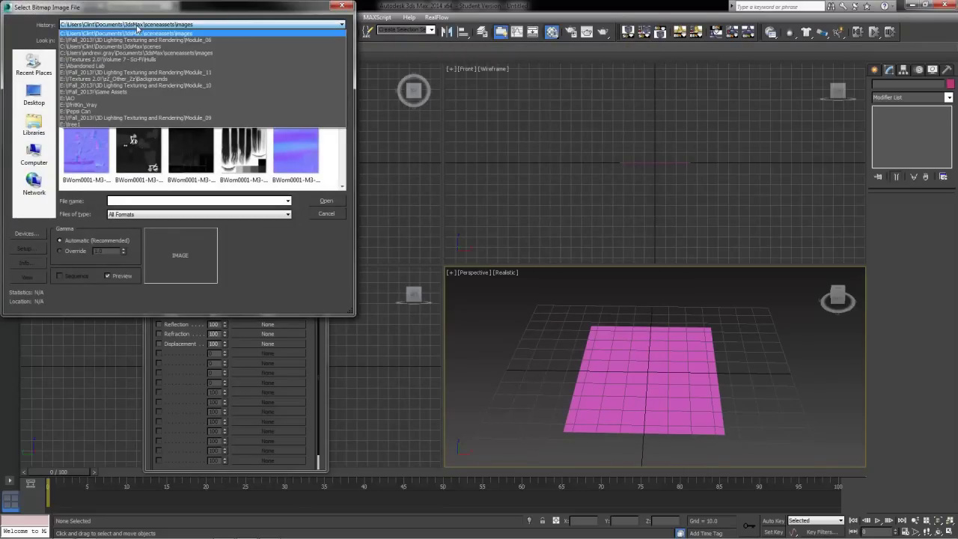
left_click(138, 41)
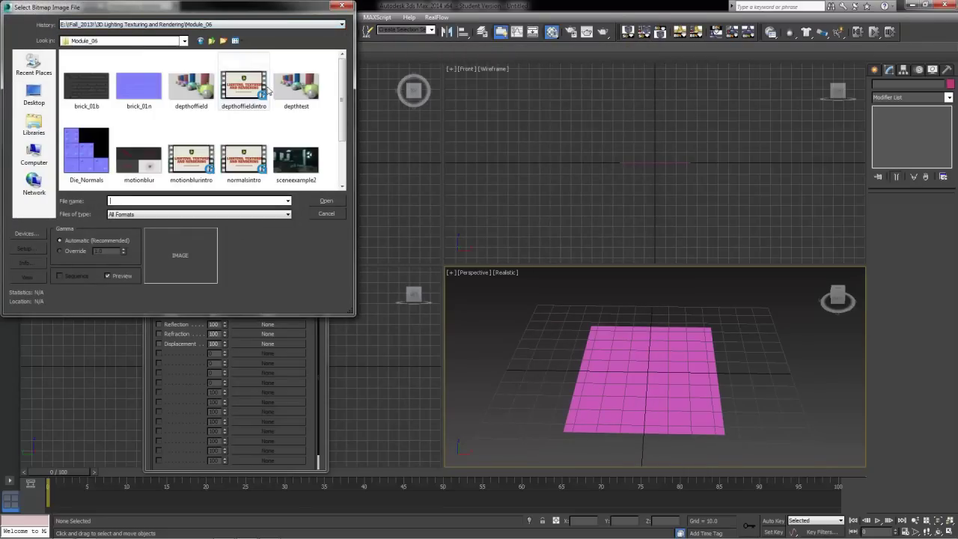
left_click(211, 40)
double_click(96, 152)
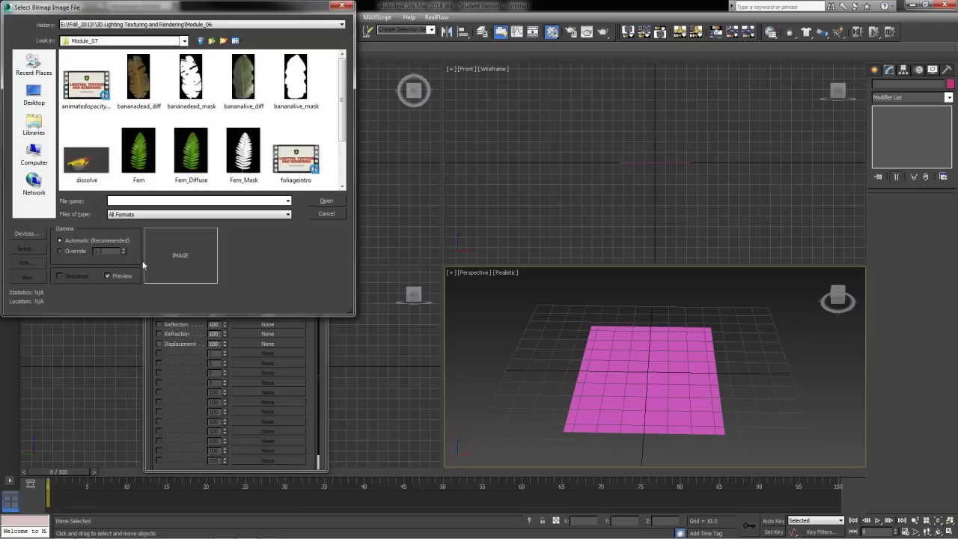
left_click(201, 147)
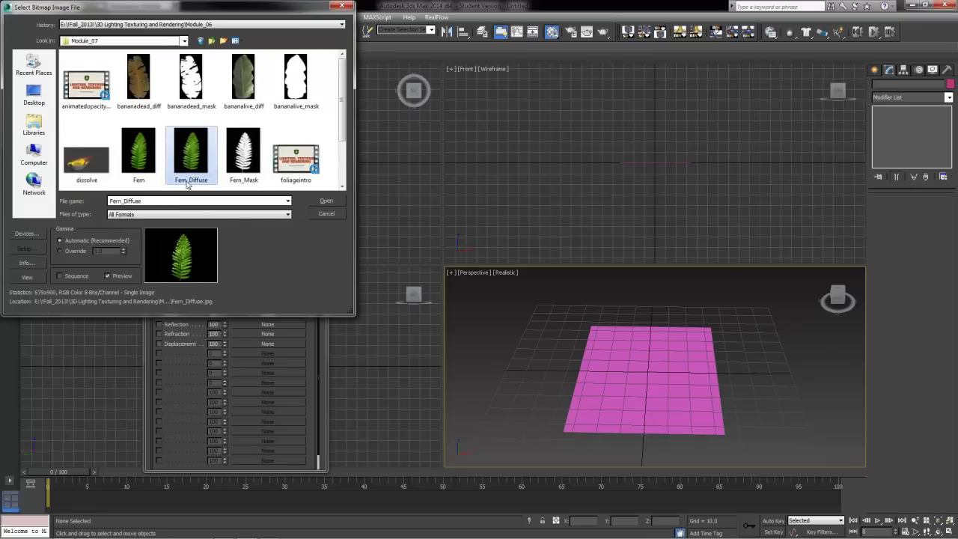
double_click(196, 166)
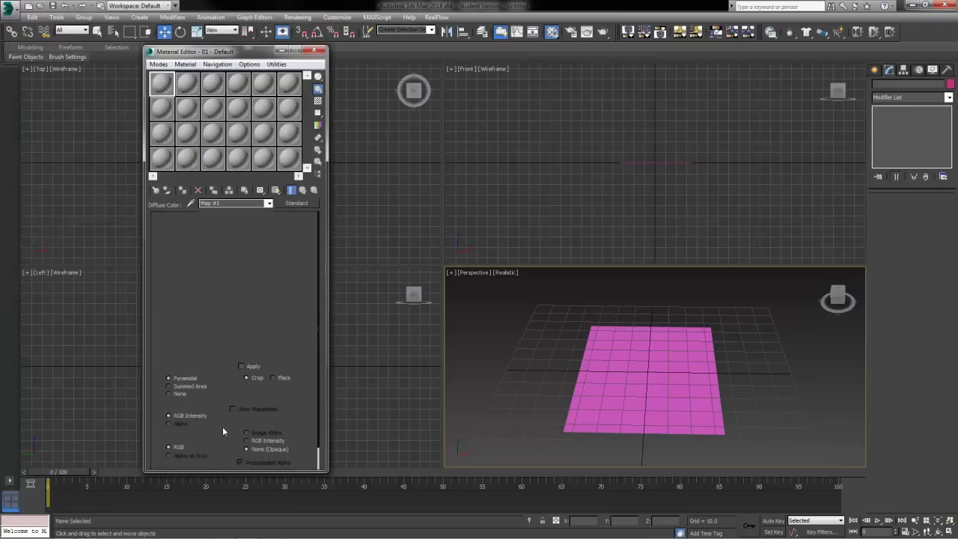
Enlarge the fern material's preview, return to the parent material level and enable Show Shaded Material in Viewport
double_click(162, 84)
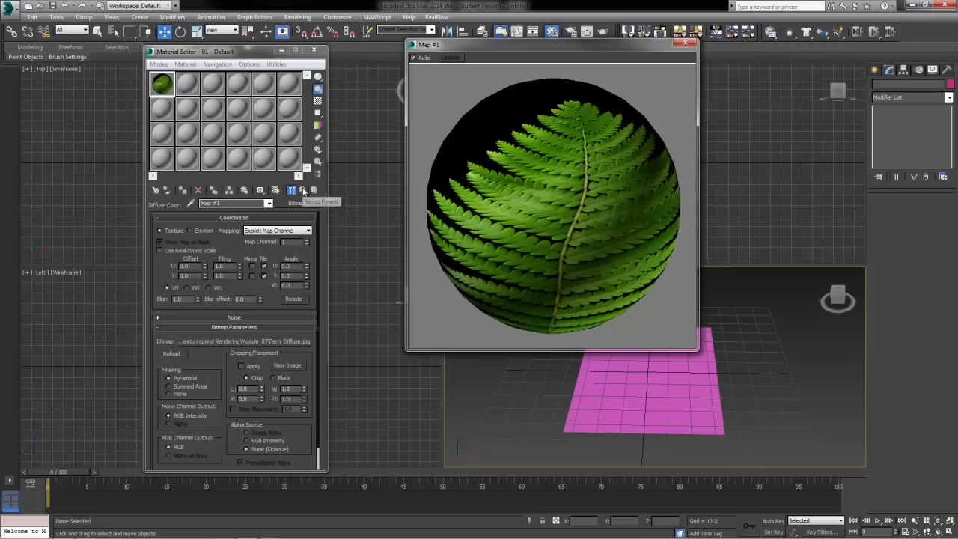
left_click(303, 191)
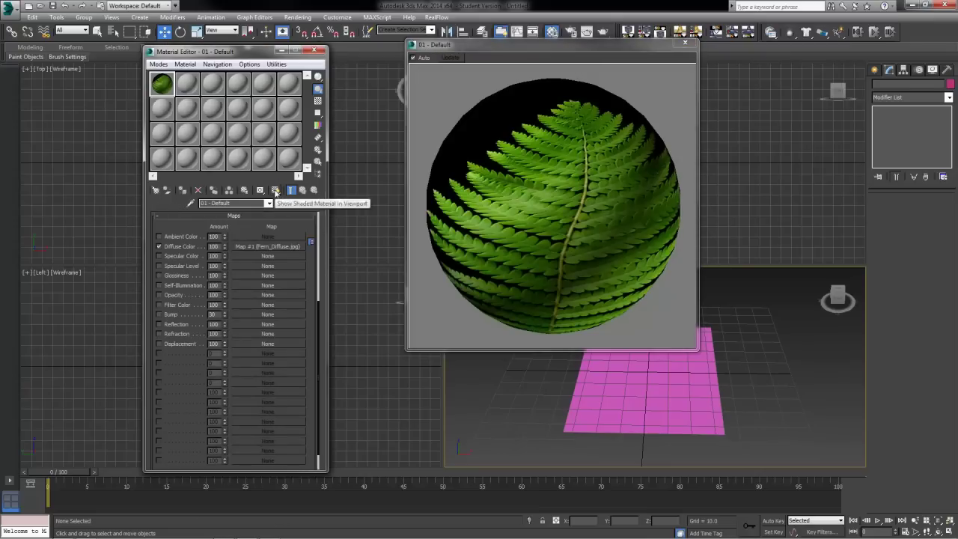
left_click(296, 246)
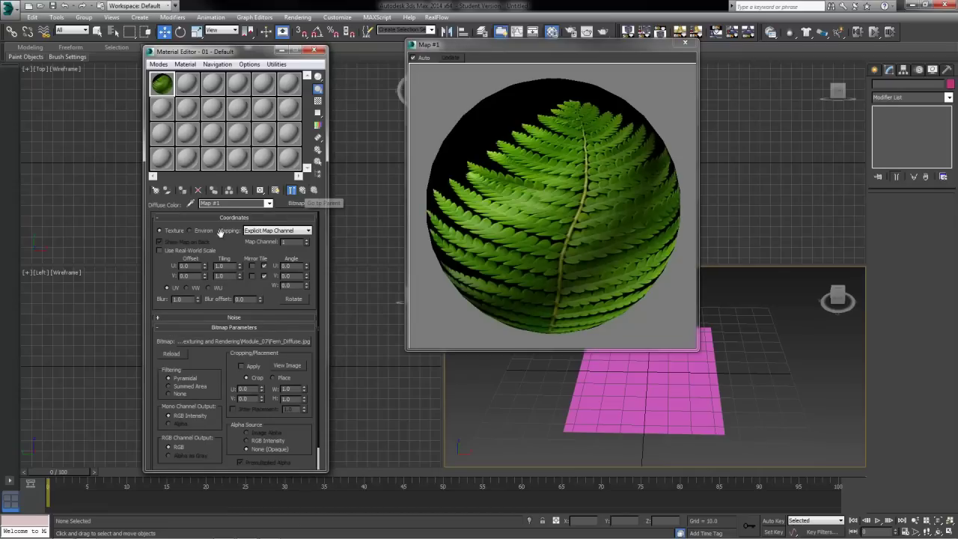
left_click(303, 191)
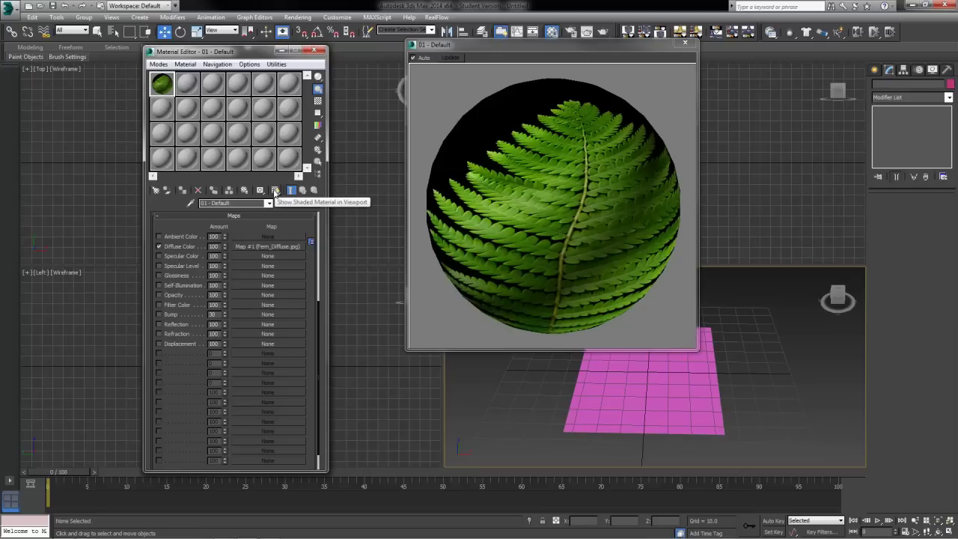
left_click(275, 191)
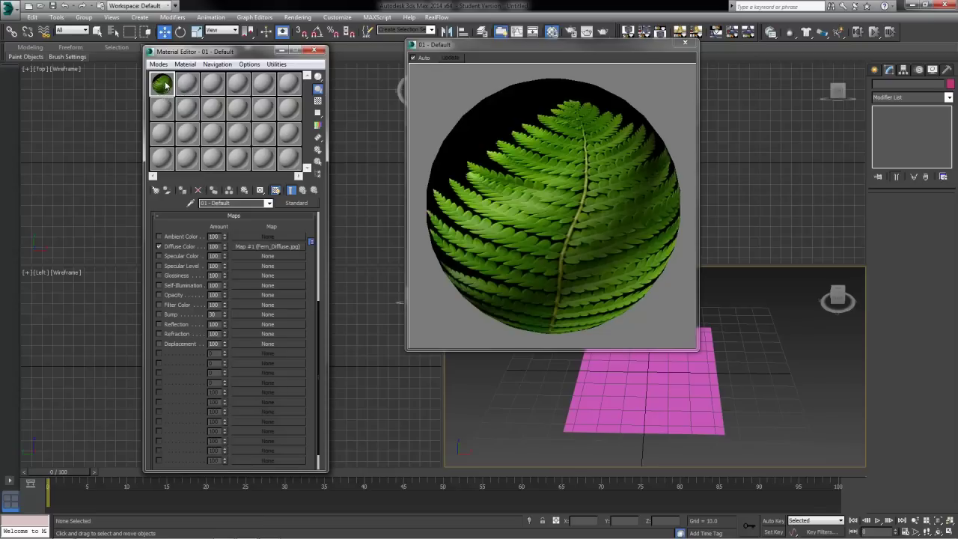
Assign the fern material to the plane in the Perspective view and close the enlarged material preview
left_click_drag(161, 84, 652, 371)
left_click(685, 43)
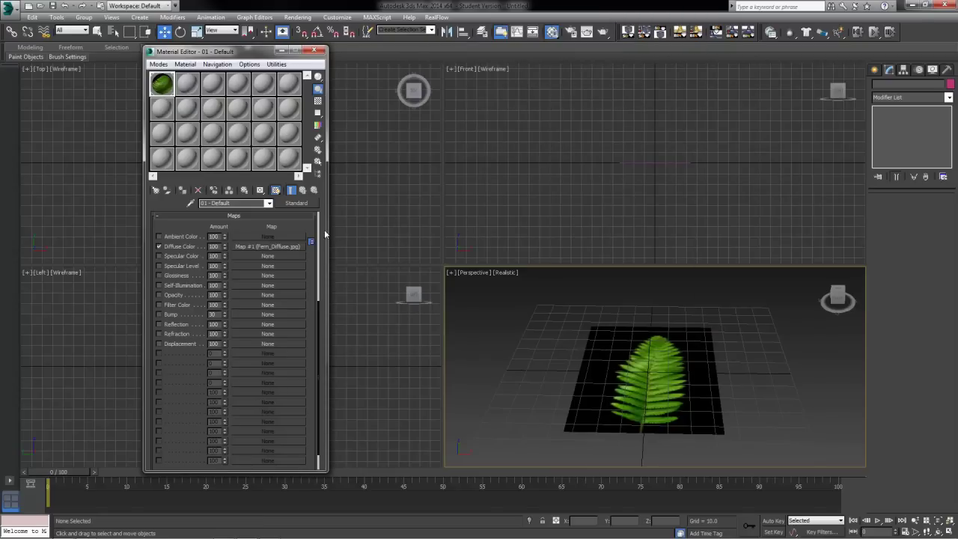
Toggle Show Shaded Material in Viewport repeatedly to compare the plane with and without its texture
left_click(275, 190)
left_click(275, 191)
left_click(276, 191)
left_click(276, 191)
left_click(275, 190)
left_click(275, 190)
Select the textured plane and hide the home grid in the Perspective view
left_click(616, 369)
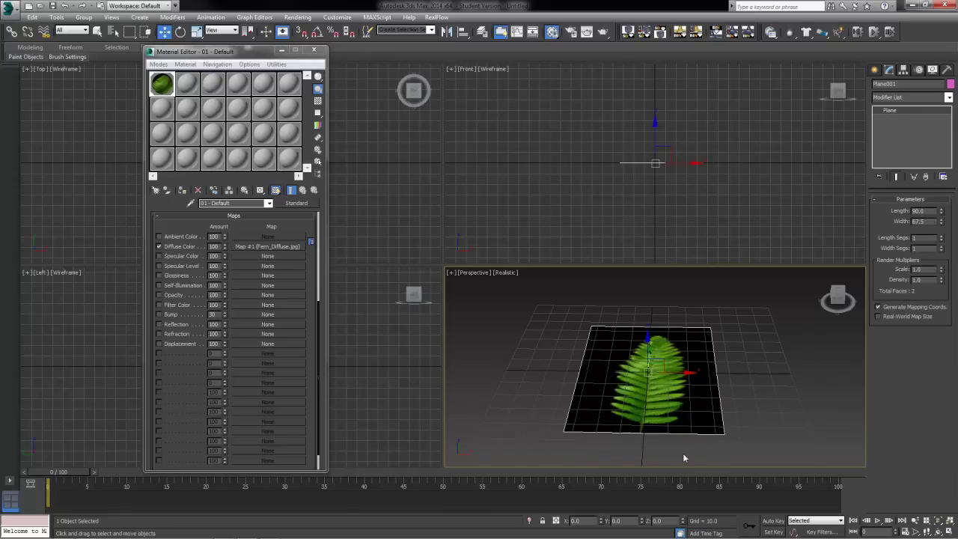
right_click(461, 172)
right_click(707, 378)
right_click(725, 367)
right_click(672, 246)
right_click(700, 353)
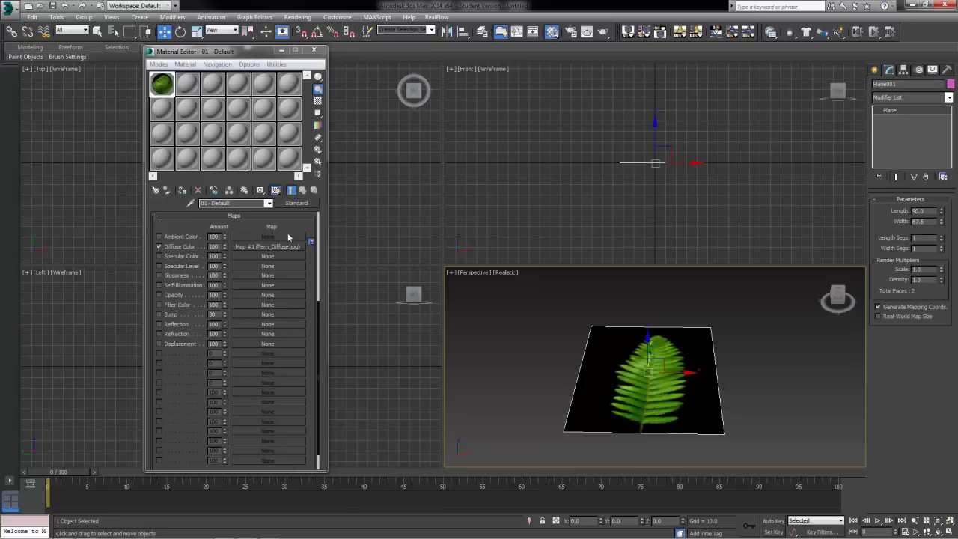
Try varying the Opacity value in the material's Blinn Basic Parameters
scroll(288, 237, "up", 5)
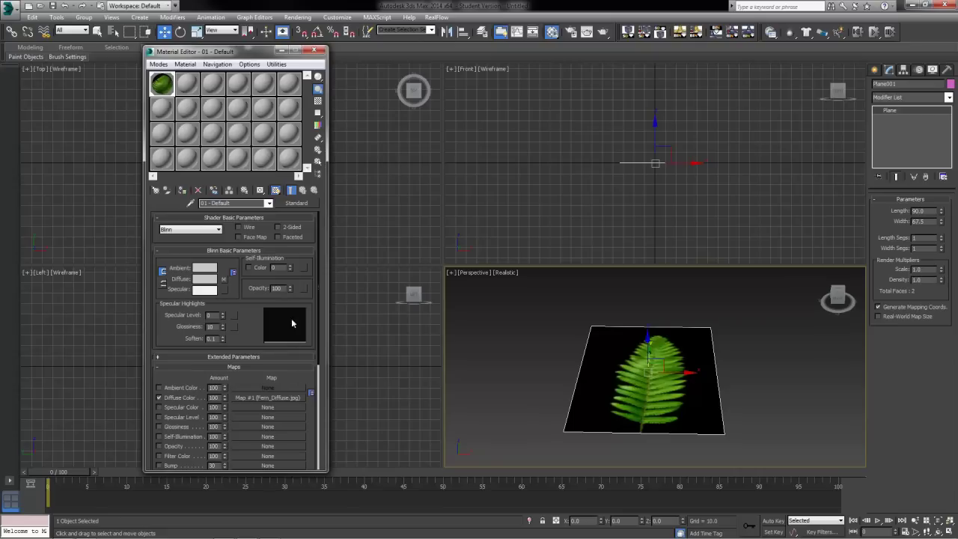
left_click_drag(291, 290, 289, 251)
mouse_move(291, 279)
left_mouse_down()
mouse_move(291, 260)
mouse_move(291, 290)
left_mouse_up()
Choose a standard Bitmap as the map for the material's Opacity
left_click_drag(252, 336, 242, 273)
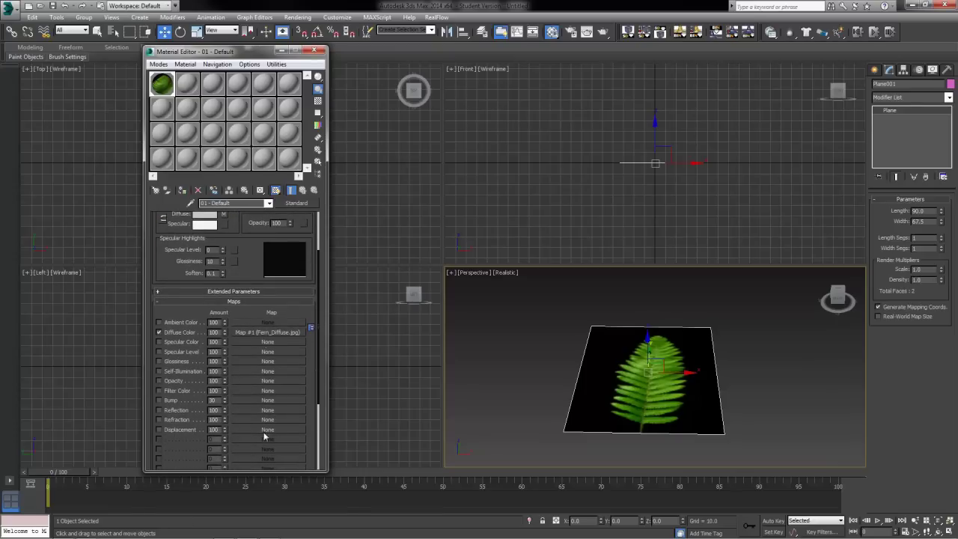
left_click(265, 381)
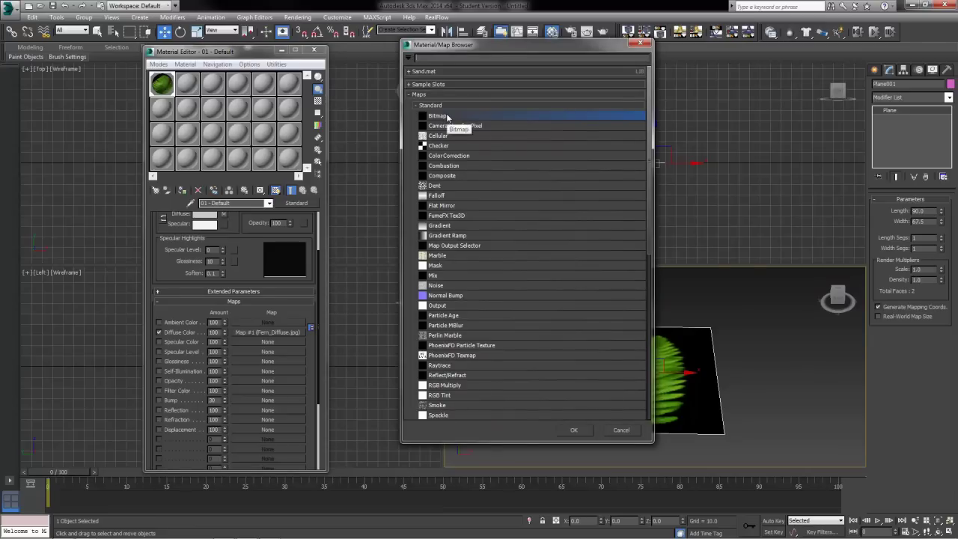
double_click(432, 117)
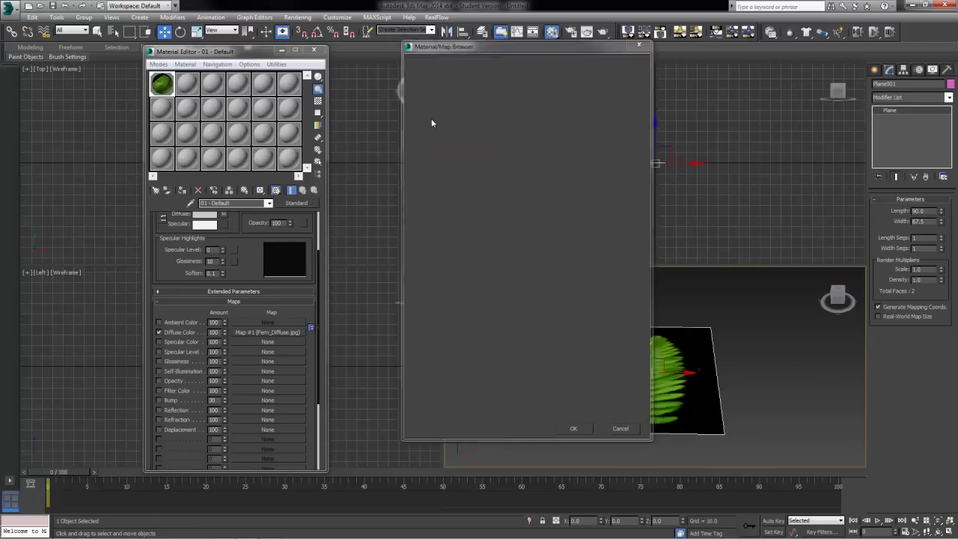
Inspect the Fern_Mask image at full size, load it as the opacity bitmap and return to the parent material level
left_click(241, 153)
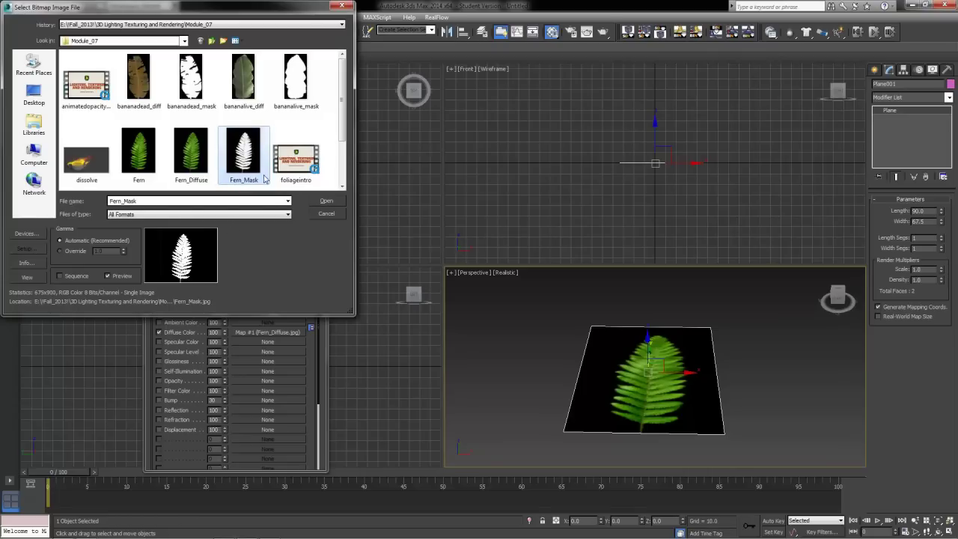
right_click(247, 161)
left_click(274, 190)
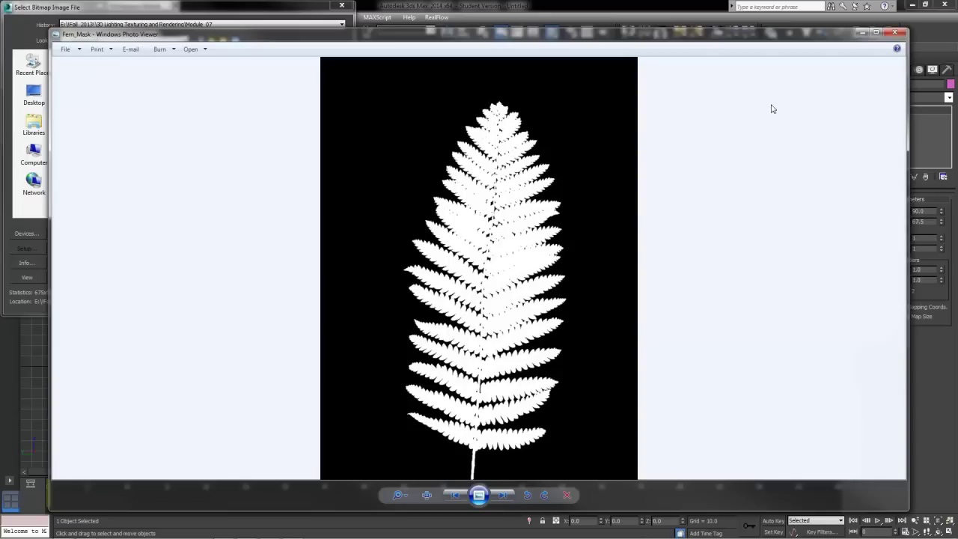
left_click(902, 34)
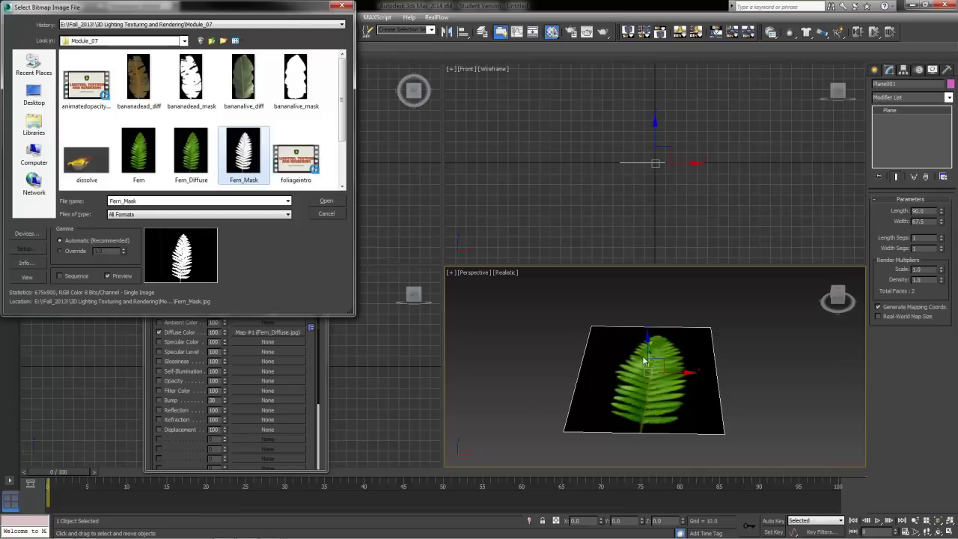
left_click(327, 201)
left_click(781, 349)
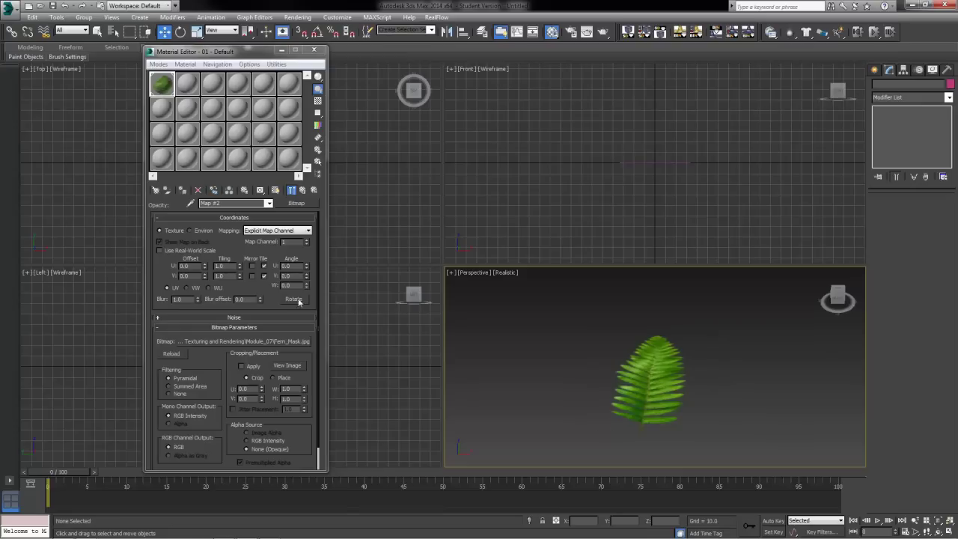
left_click(303, 190)
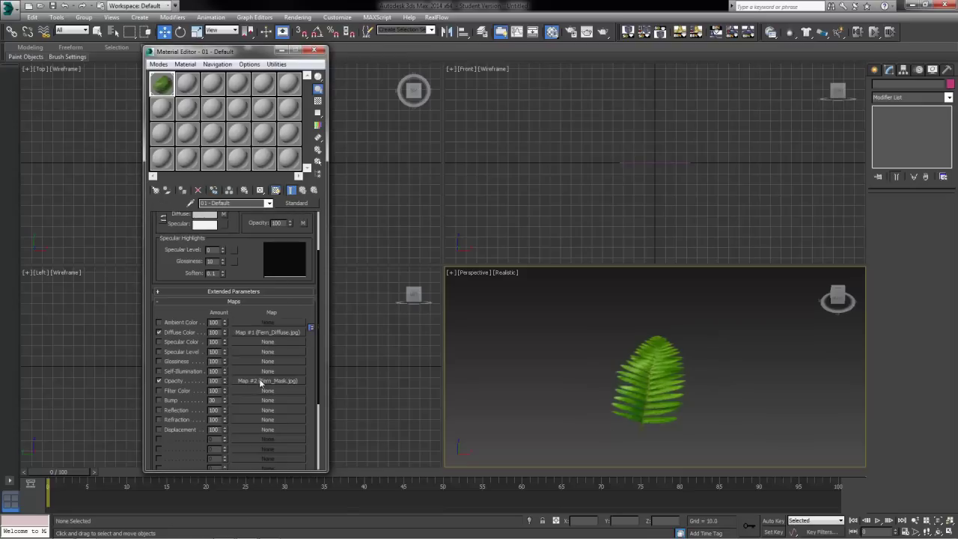
Select the fern plane and set its Length Segs to 6
left_click(665, 350)
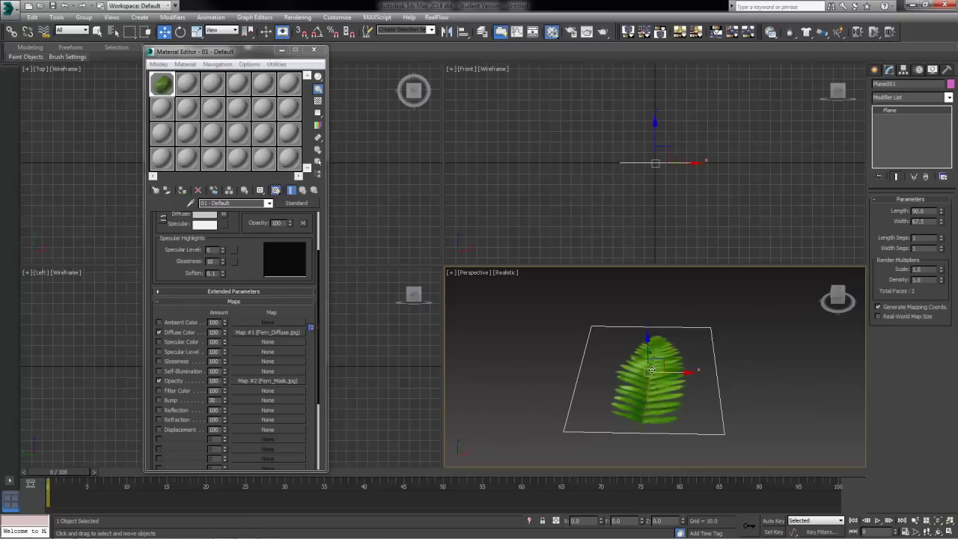
middle_click_drag(753, 403, 627, 417, "alt")
middle_click_drag(581, 386, 704, 407, "alt")
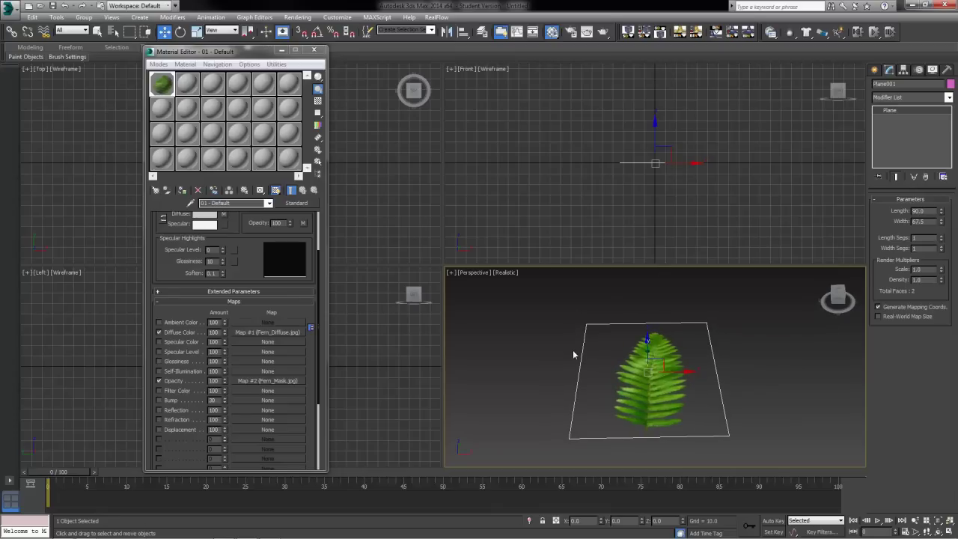
left_click(942, 237)
left_click(942, 237)
left_click(943, 237)
left_click(943, 237)
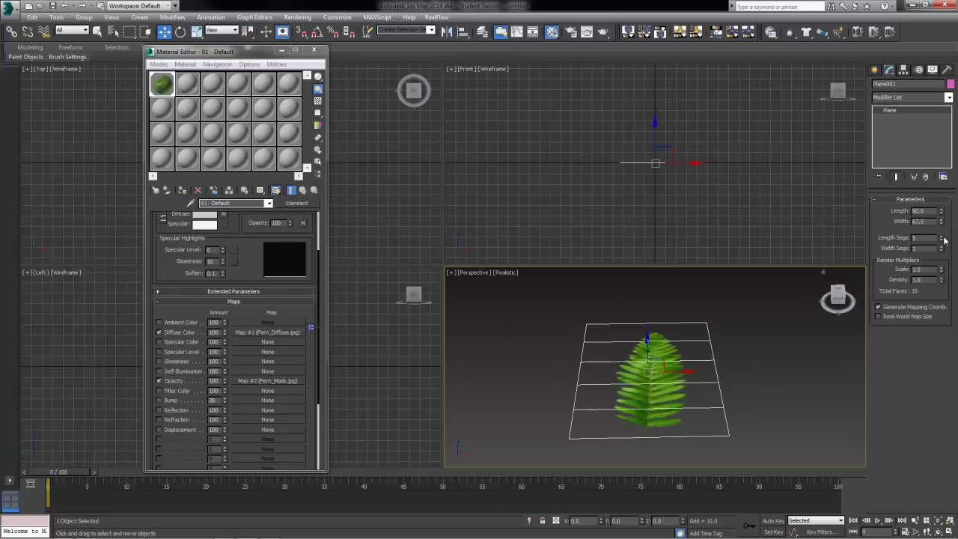
left_click(942, 240)
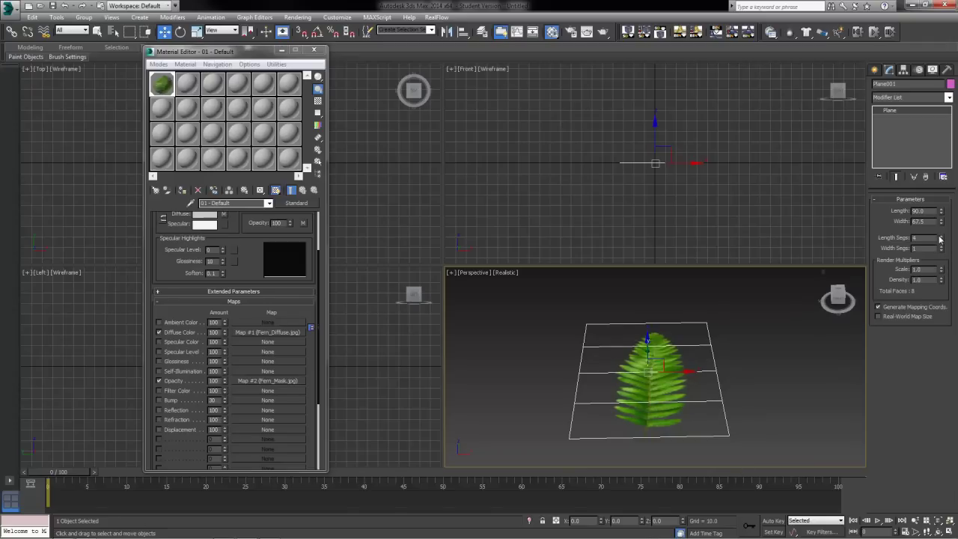
left_click(942, 237)
left_click(942, 237)
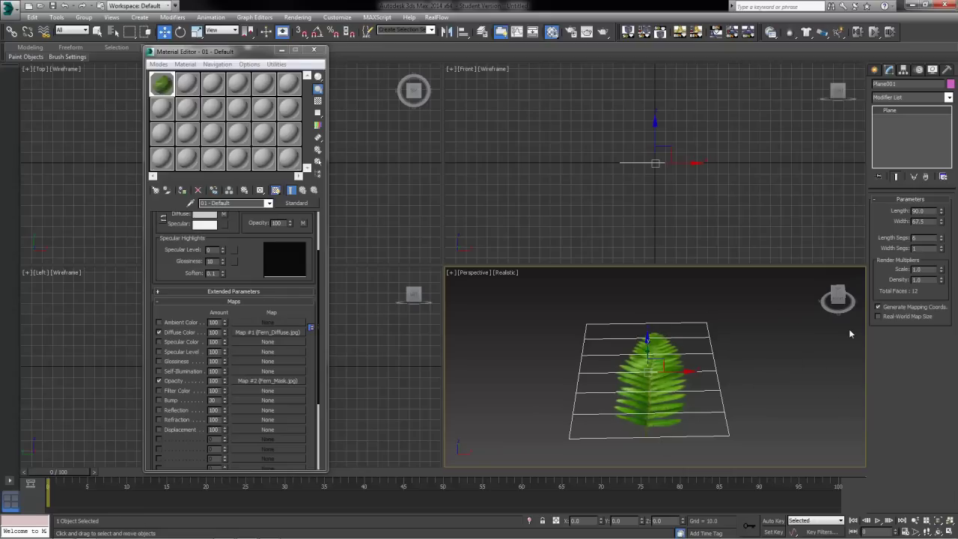
Try increasing the plane's Width Segs, then reduce them to 1 again
left_click(942, 248)
left_click(942, 248)
left_click(942, 248)
left_click_drag(941, 250, 938, 397)
Using Affect Pivot Only, move the plane's pivot along Y to the edge at the base of the fern stem
middle_click_drag(742, 401, 755, 429, "alt")
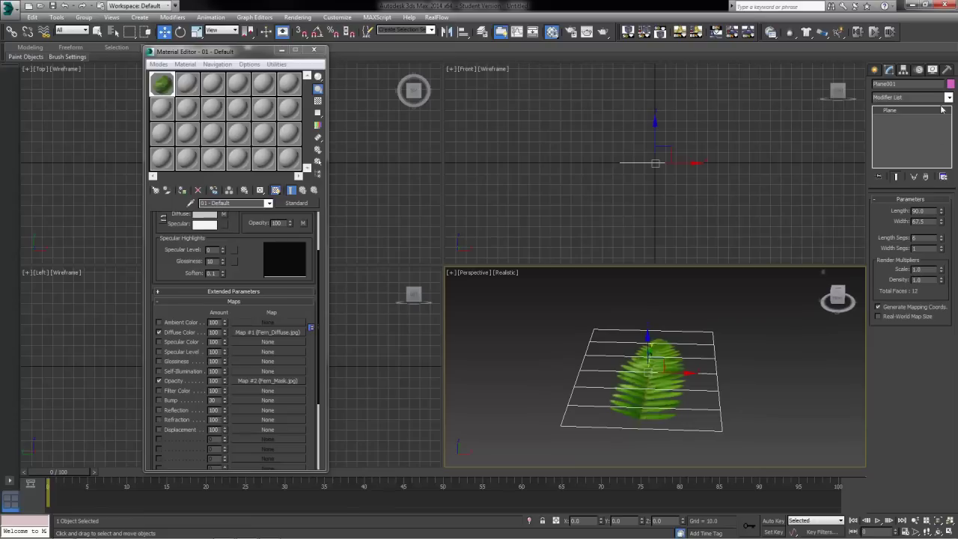
middle_click_drag(600, 414, 638, 431, "alt")
middle_click_drag(645, 372, 653, 353, "alt")
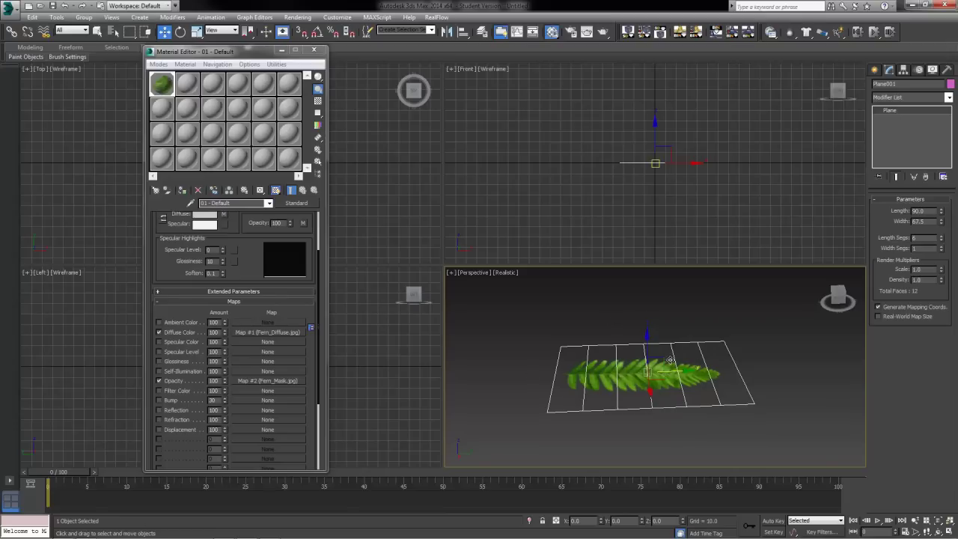
left_click(903, 69)
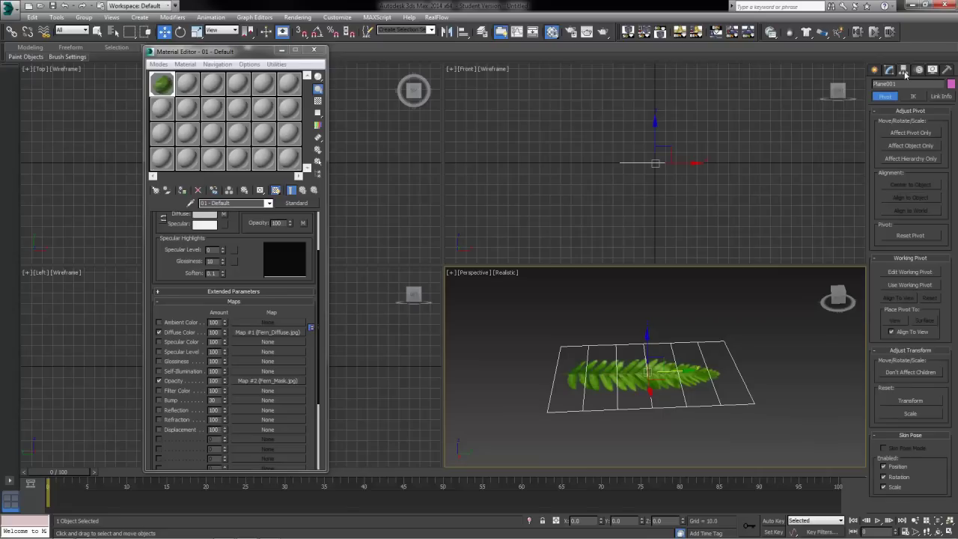
left_click(910, 133)
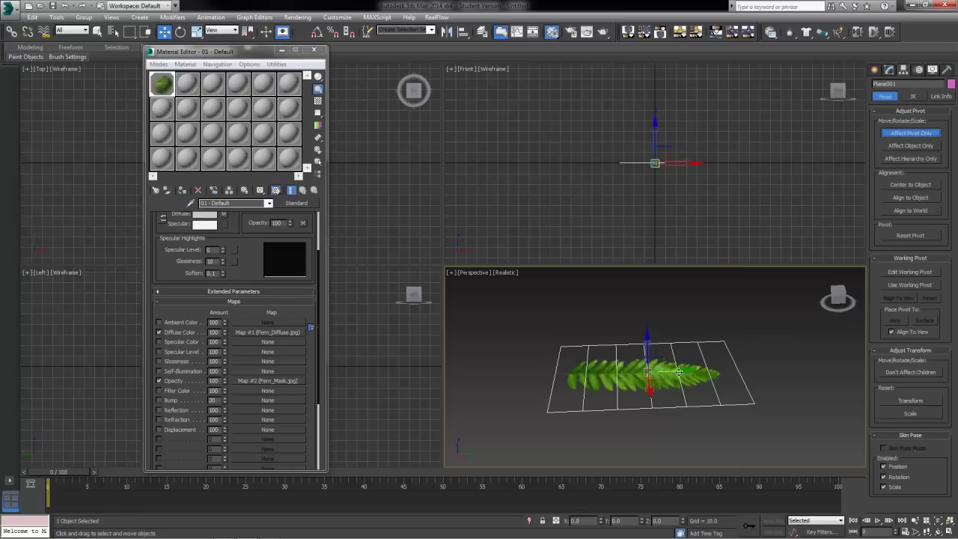
left_click_drag(681, 372, 590, 388)
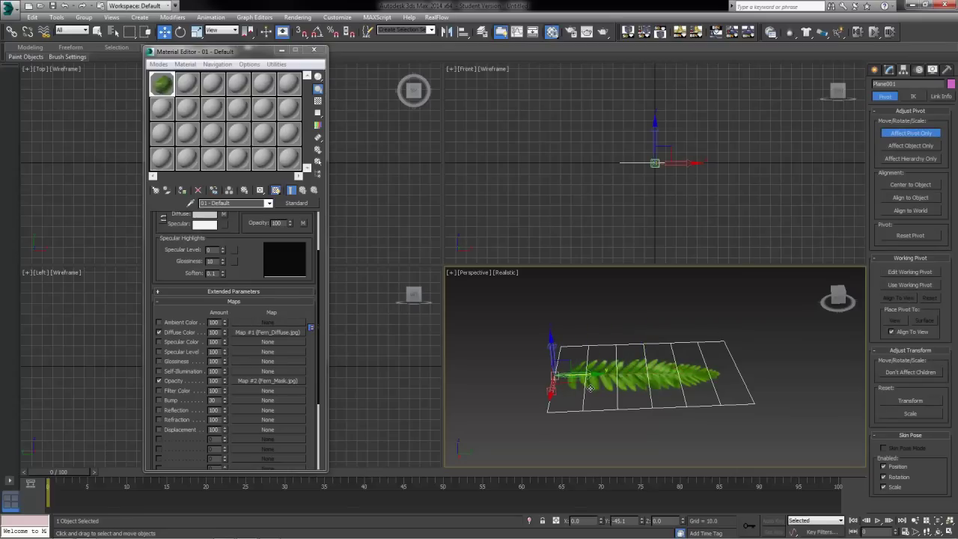
Fine-tune the pivot onto the stem's base at about X -1.39, Y -44.96, and leave Affect Pivot Only mode
middle_click_drag(572, 435, 586, 454, "alt")
scroll(586, 455, "up", 5)
left_click_drag(552, 341, 554, 341)
left_click_drag(541, 381, 539, 374)
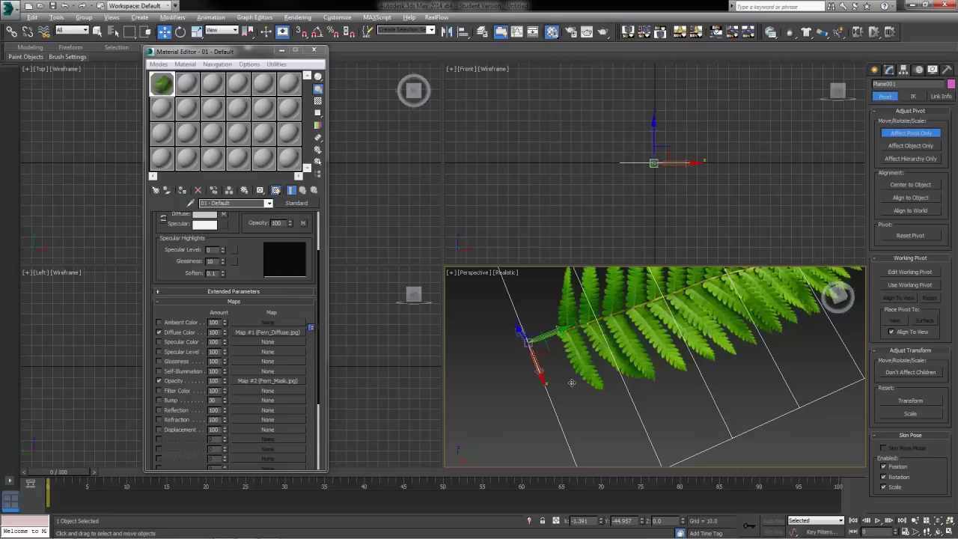
mouse_move(571, 383)
middle_mouse_down("alt")
mouse_move(543, 317)
mouse_move(641, 321)
mouse_move(648, 349)
mouse_move(617, 354)
mouse_move(618, 320)
mouse_move(588, 385)
middle_mouse_up("alt")
scroll(589, 384, "down", 8)
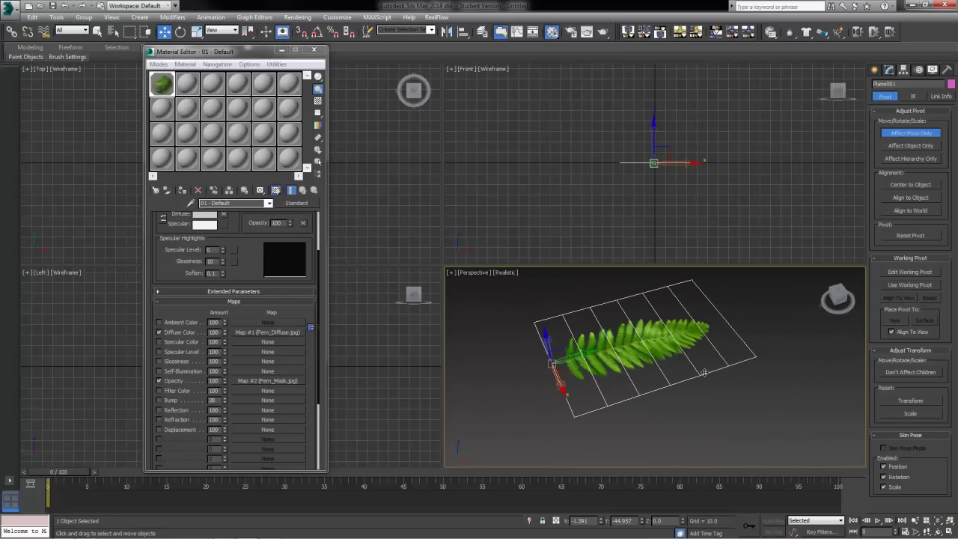
middle_click_drag(705, 372, 688, 369, "alt")
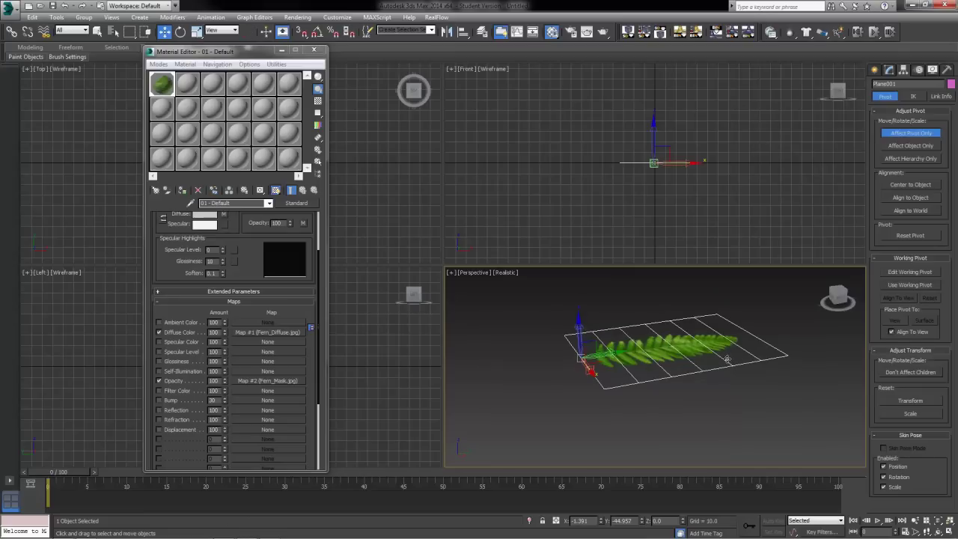
left_click(911, 134)
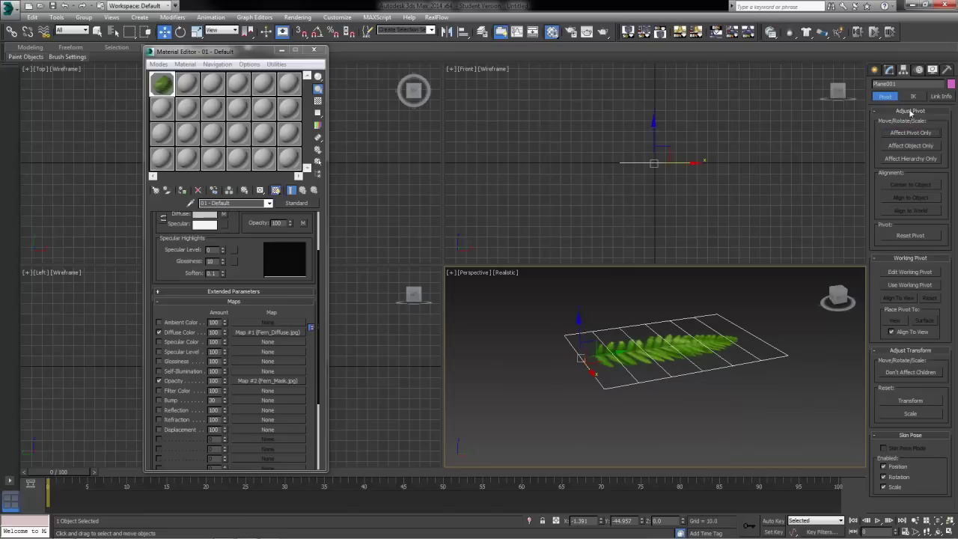
Add a Bend modifier to the plane and expand it to check its Center sub-object
left_click(889, 70)
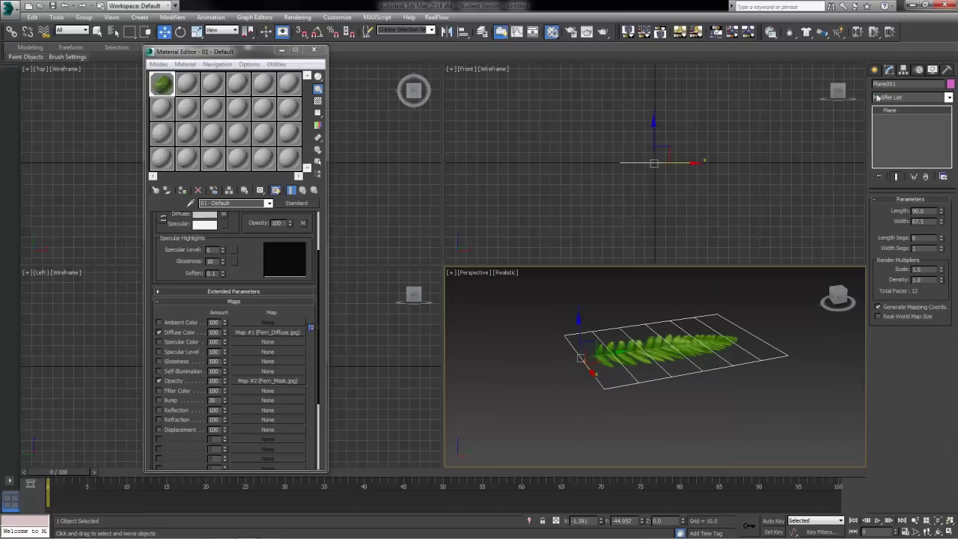
left_click(948, 98)
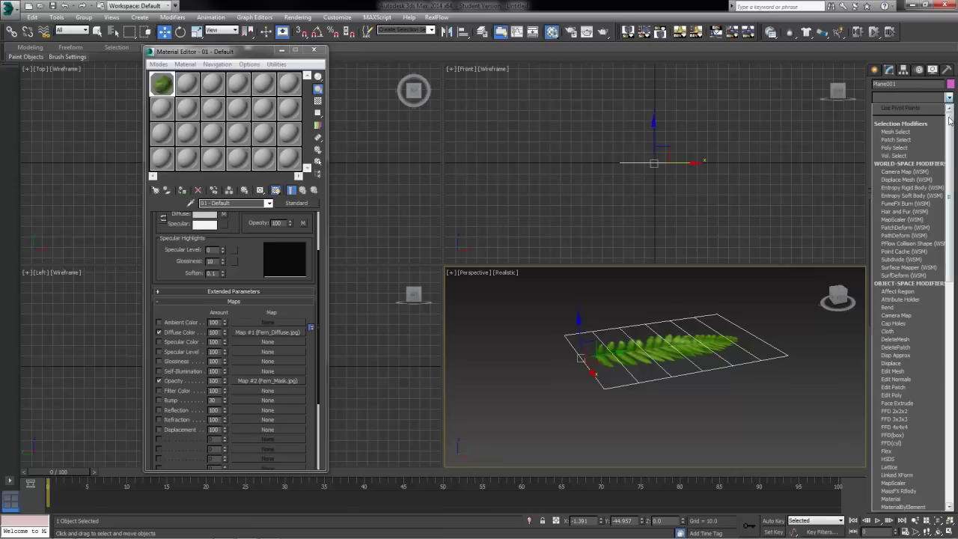
left_click(889, 306)
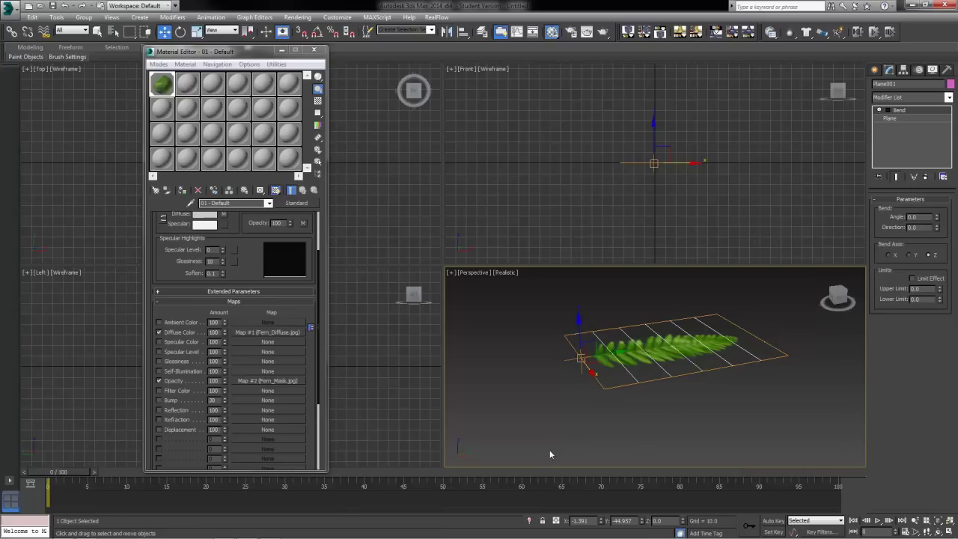
left_click(880, 110)
left_click(907, 126)
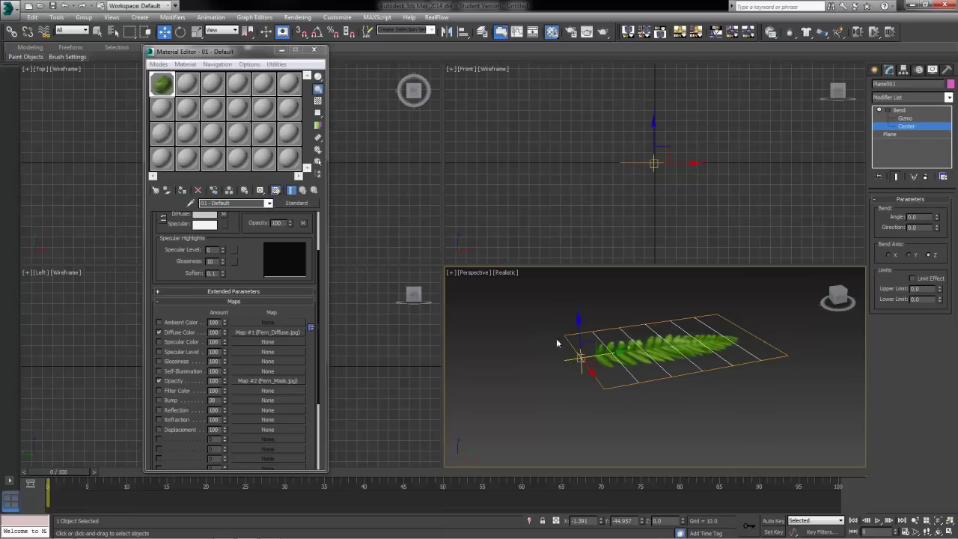
left_click(913, 128)
Set the Bend modifier's Angle to 120
left_click_drag(937, 217, 922, 162)
left_click_drag(925, 120, 925, 112)
left_click_drag(925, 218, 847, 226)
type("120")
key("Return")
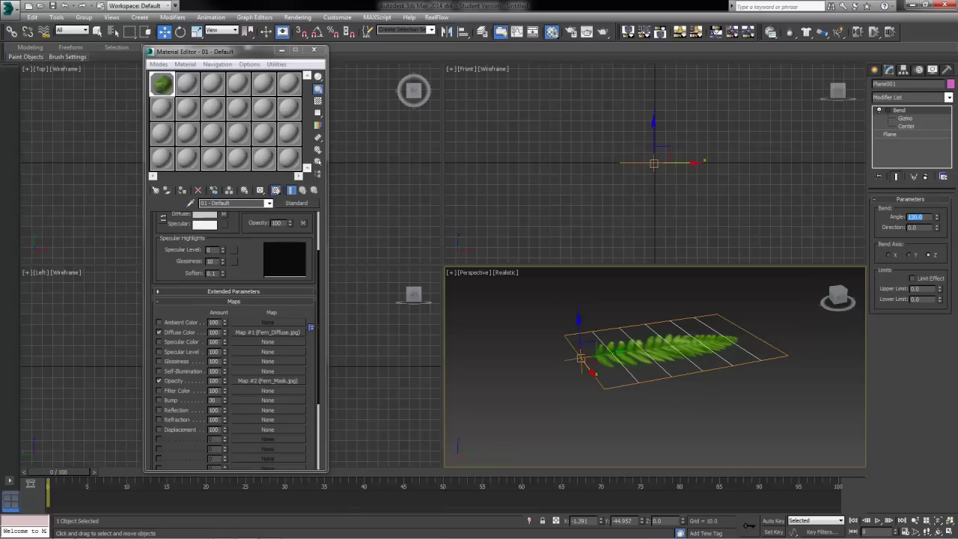
Try the Bend Axis on Y, then switch it to X and view the bent fern from another side
middle_click_drag(704, 359, 666, 365, "alt")
middle_click_drag(747, 356, 696, 403, "alt")
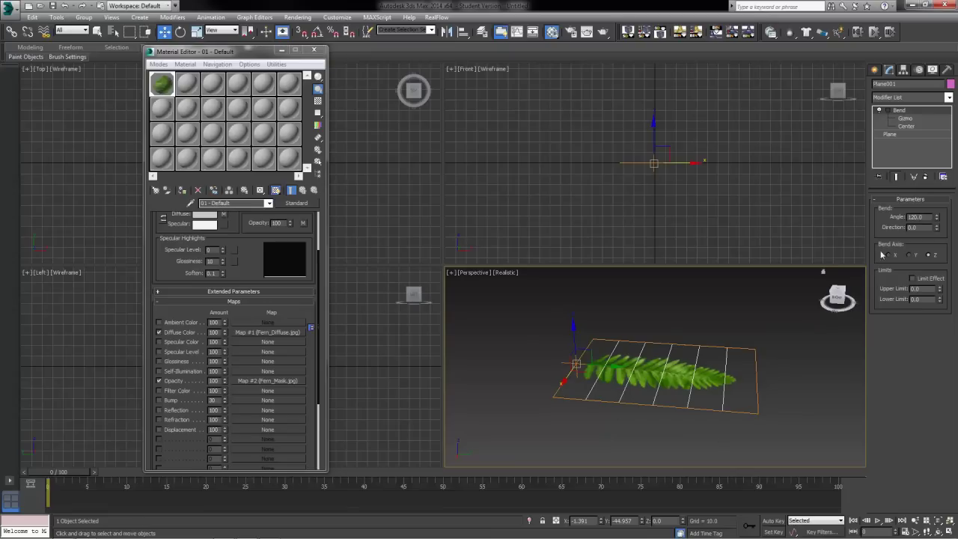
left_click(910, 255)
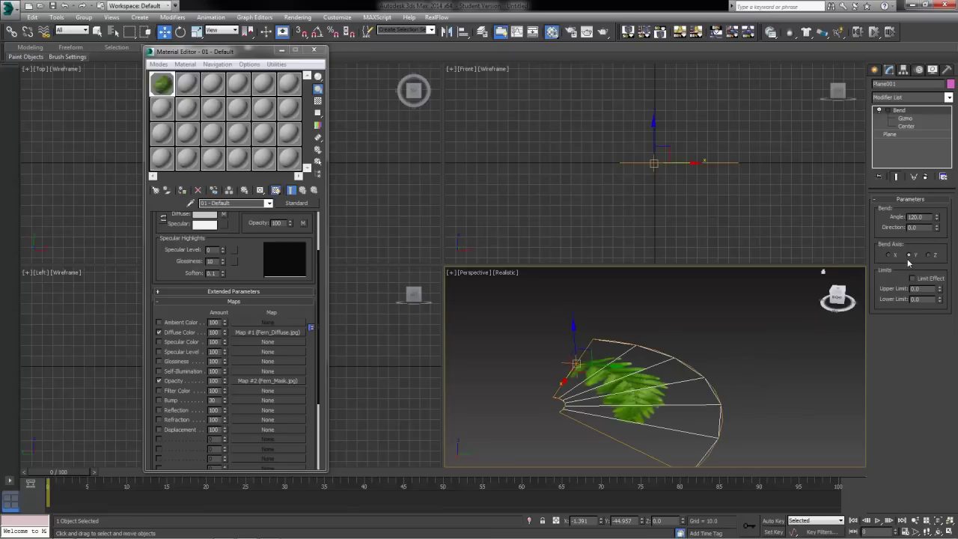
left_click(889, 256)
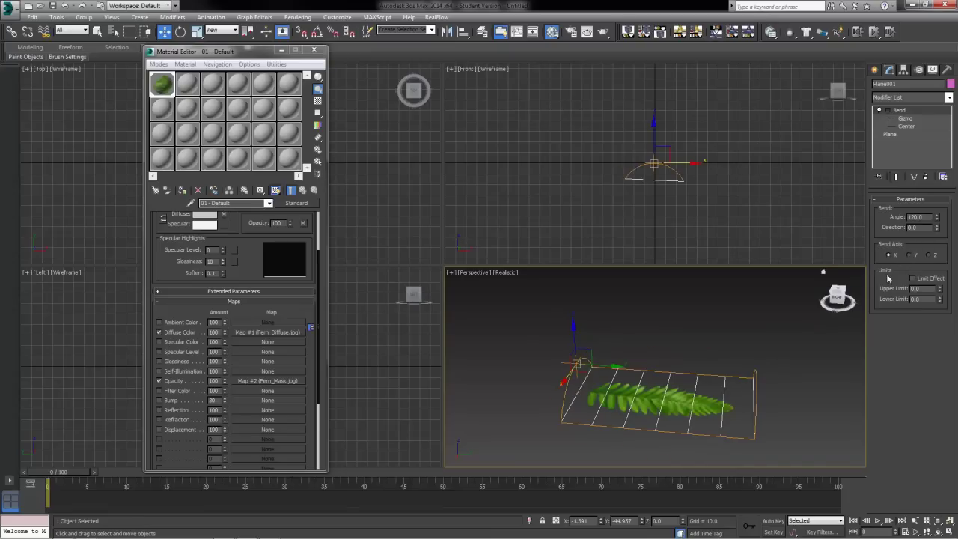
middle_click_drag(708, 421, 599, 408, "alt")
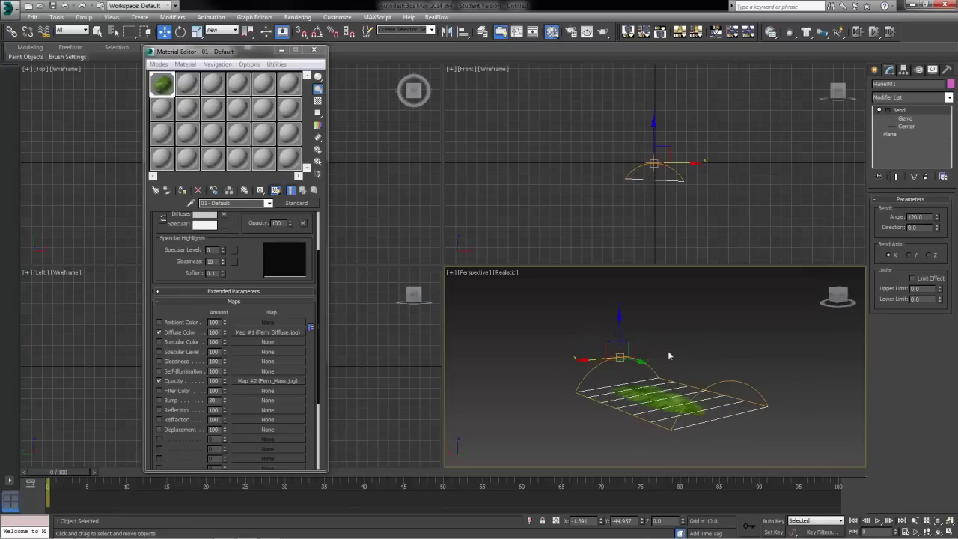
Compare the bend on the Y axis once more from the new view, and return the Bend Axis to X
middle_click_drag(674, 378, 737, 393, "alt")
left_click(908, 255)
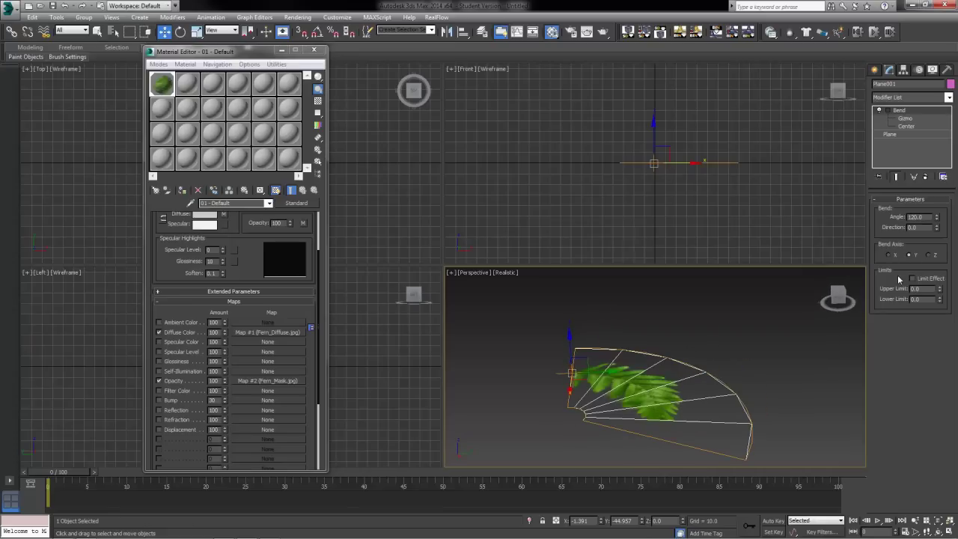
left_click(892, 256)
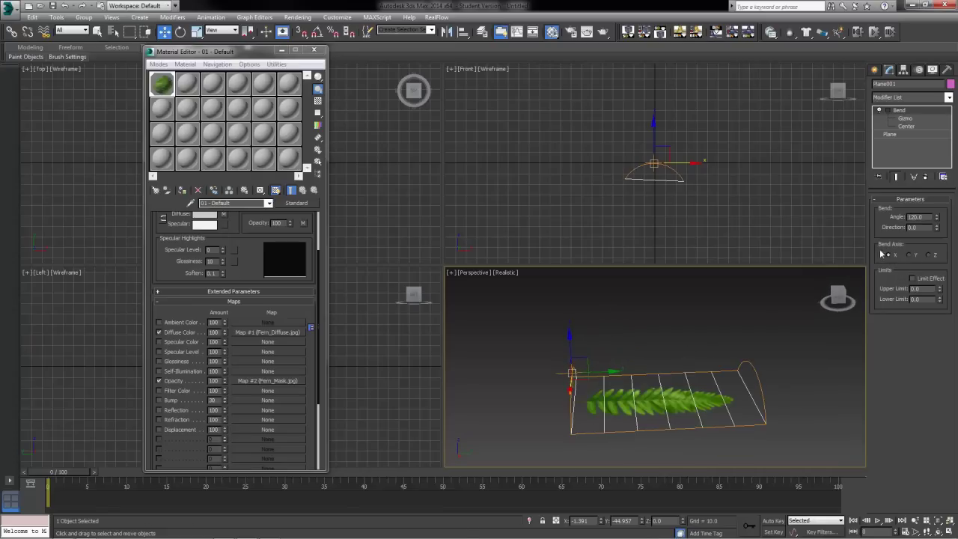
Rotate the Bend gizmo about a quarter turn around its vertical axis with angle snap on, so the bend follows the fern's length
left_click(907, 119)
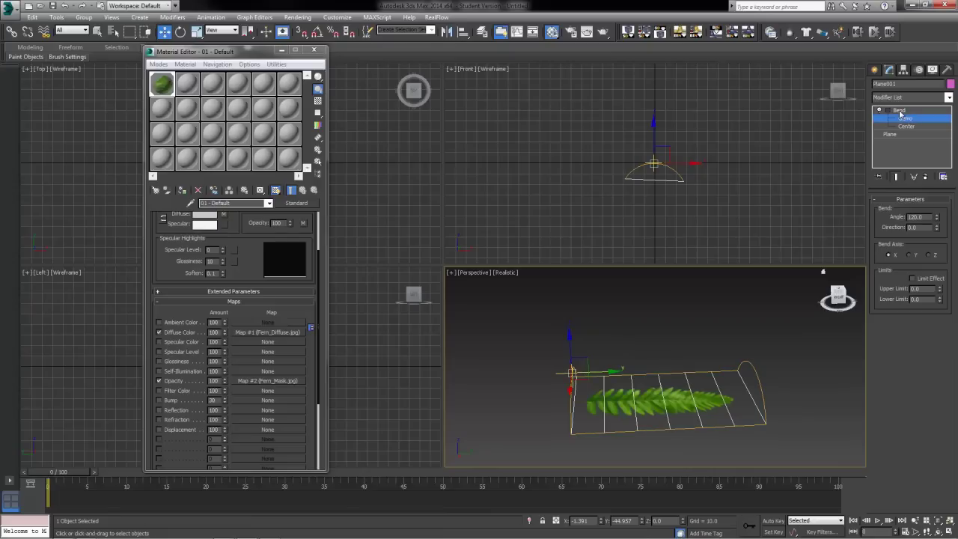
left_click(180, 32)
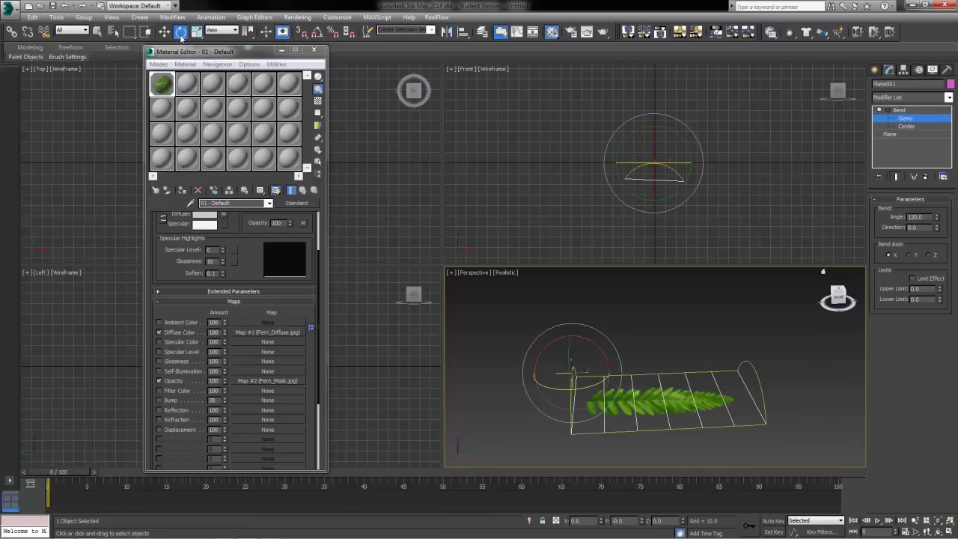
left_click(319, 35)
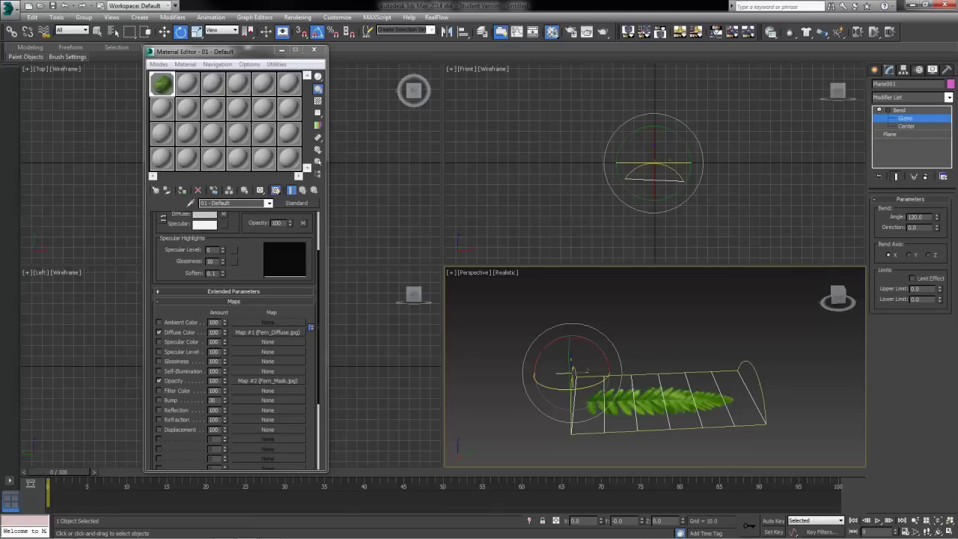
left_click_drag(566, 389, 504, 385)
left_click_drag(586, 419, 586, 416)
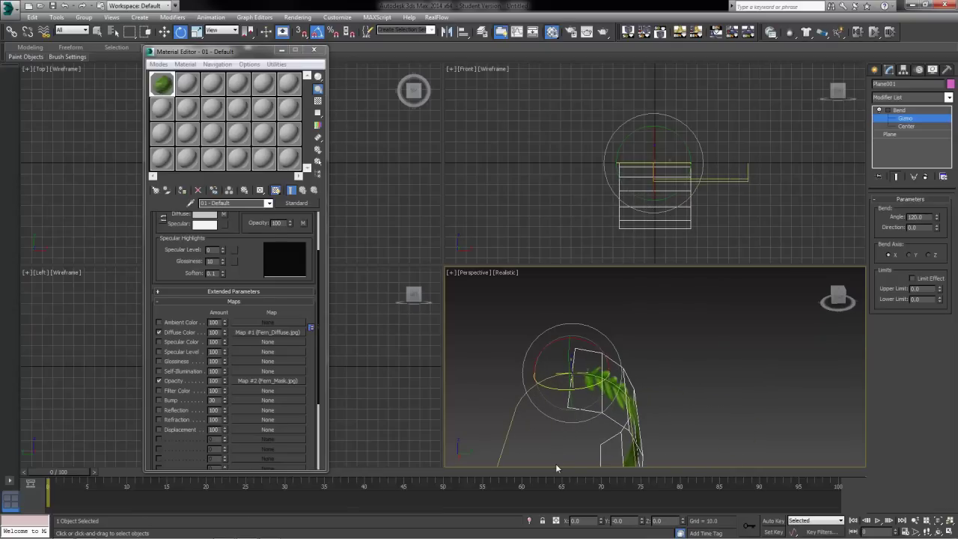
Move the rotated Bend gizmo sideways along X toward the plane's edge so that it overlaps the fern
middle_click_drag(555, 463, 584, 397, "alt")
mouse_move(631, 432)
middle_mouse_down("alt")
mouse_move(652, 442)
mouse_move(644, 437)
middle_mouse_up("alt")
left_click(165, 34)
middle_click_drag(666, 382, 633, 373, "alt")
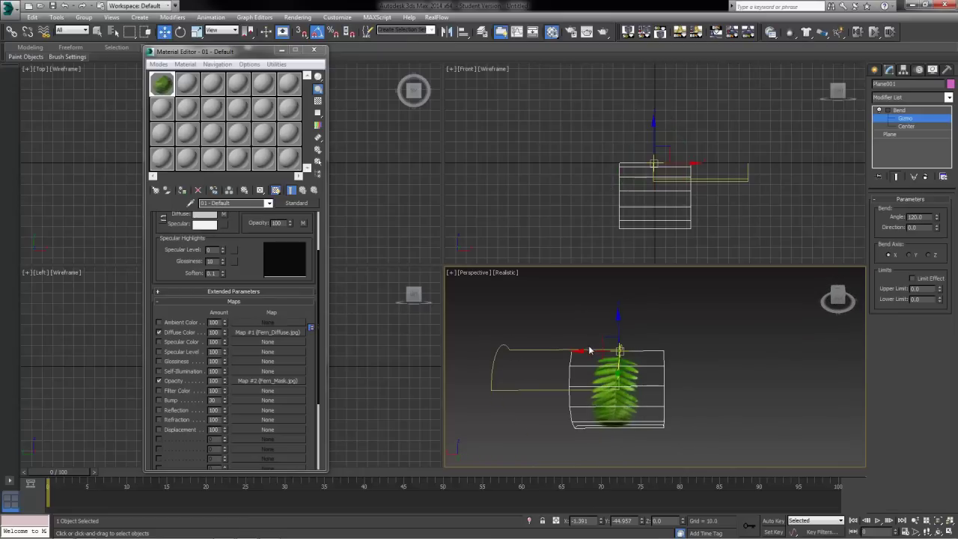
left_click_drag(590, 351, 644, 358)
middle_click_drag(617, 387, 728, 406, "alt")
Scale the Bend gizmo down to about the width of the plane
left_click(196, 30)
middle_click_drag(640, 384, 615, 361)
left_click_drag(662, 344, 633, 342)
middle_click_drag(642, 344, 409, 230, "alt")
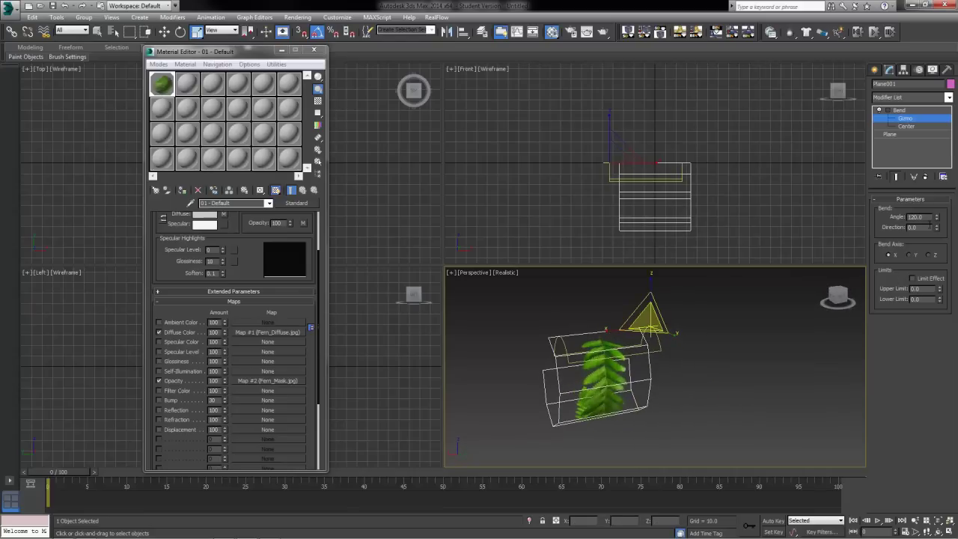
Flatten the leaf with a Bend Angle of 0 and scale the Bend gizmo up beyond the plane's size
left_click_drag(936, 218, 935, 336)
middle_click_drag(646, 373, 677, 429, "alt")
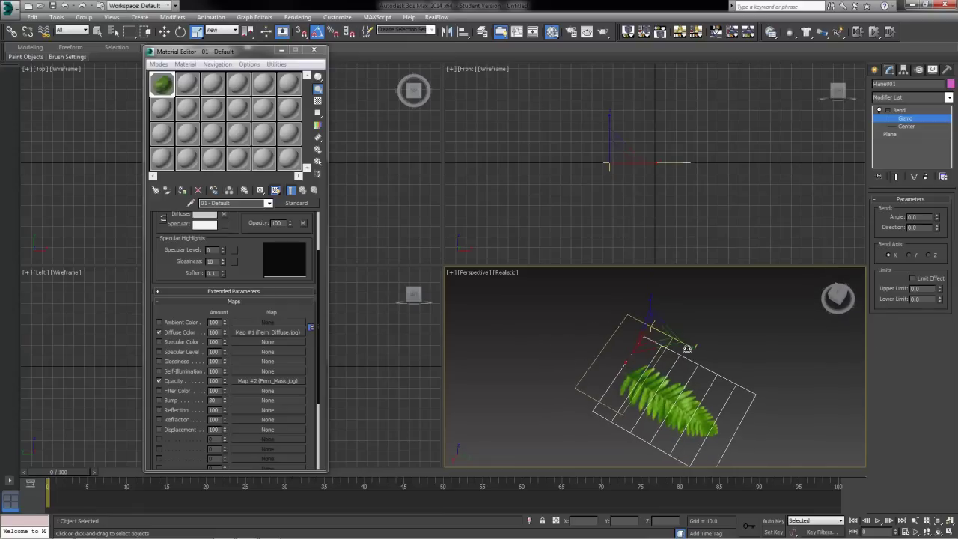
left_click_drag(687, 349, 744, 399)
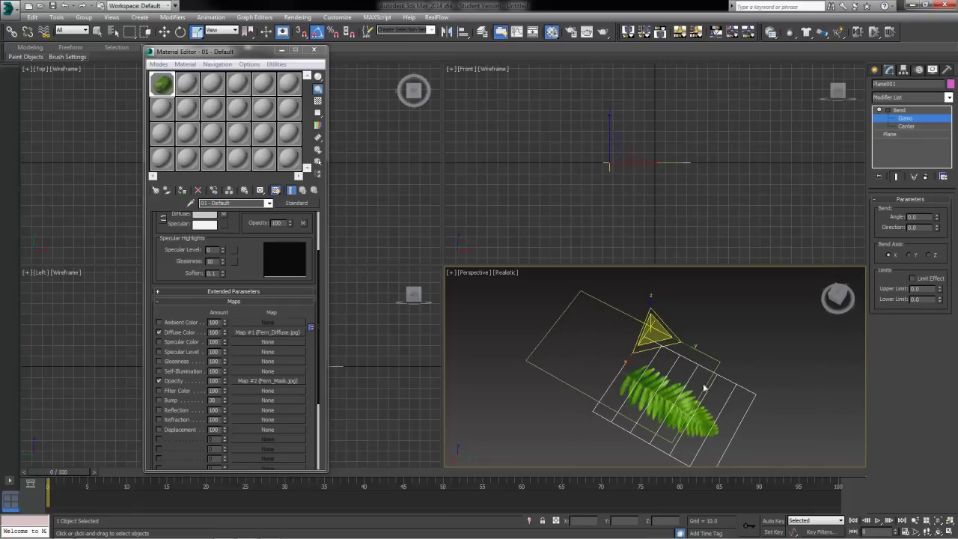
Move the Bend gizmo over the plane and scale it down slightly until it matches the plane's outline
left_click(164, 31)
left_click_drag(637, 339, 704, 380)
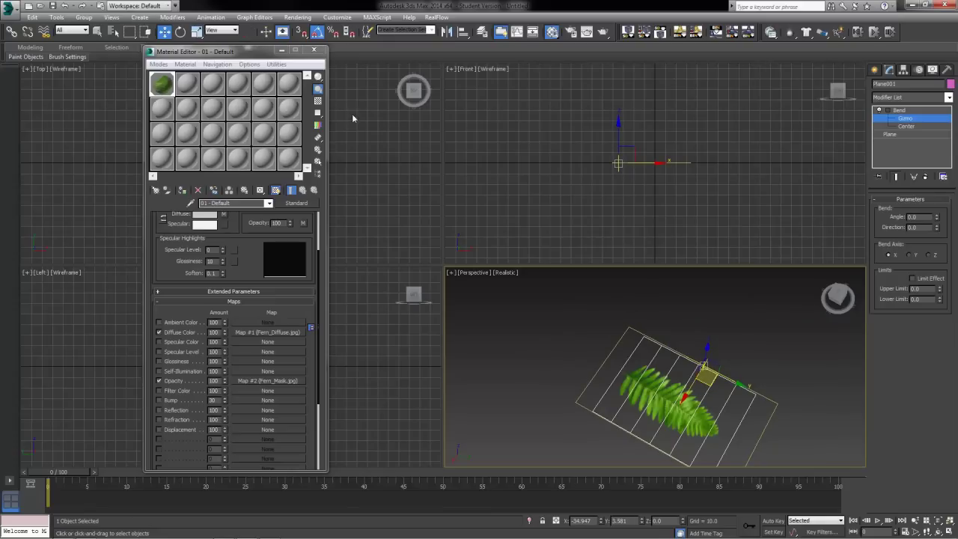
left_click(196, 31)
left_click_drag(752, 395, 709, 382)
left_click(164, 31)
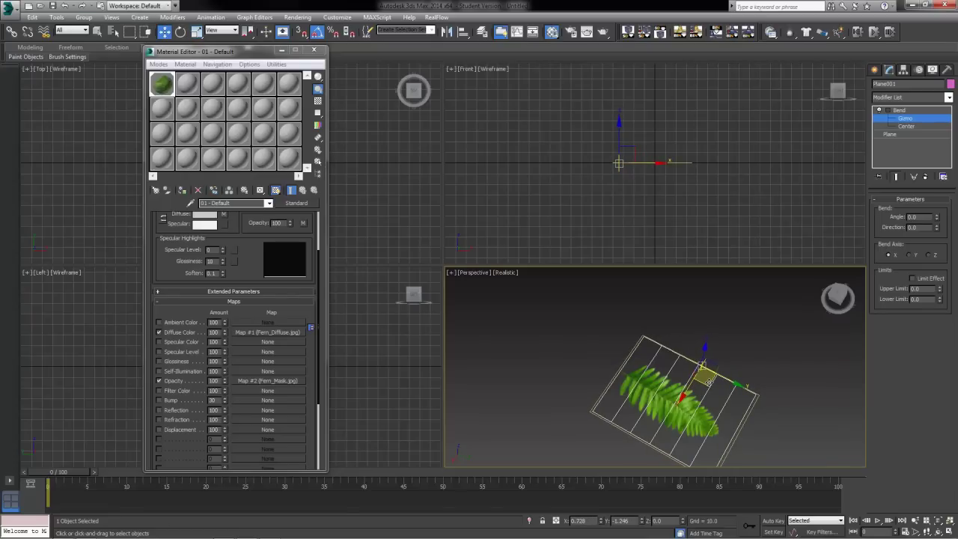
Leave Gizmo editing and set the Bend Angle to 116.5 so the fern arches along its length
left_click(910, 120)
left_click_drag(936, 217, 894, 99)
middle_click_drag(638, 362, 675, 375, "alt")
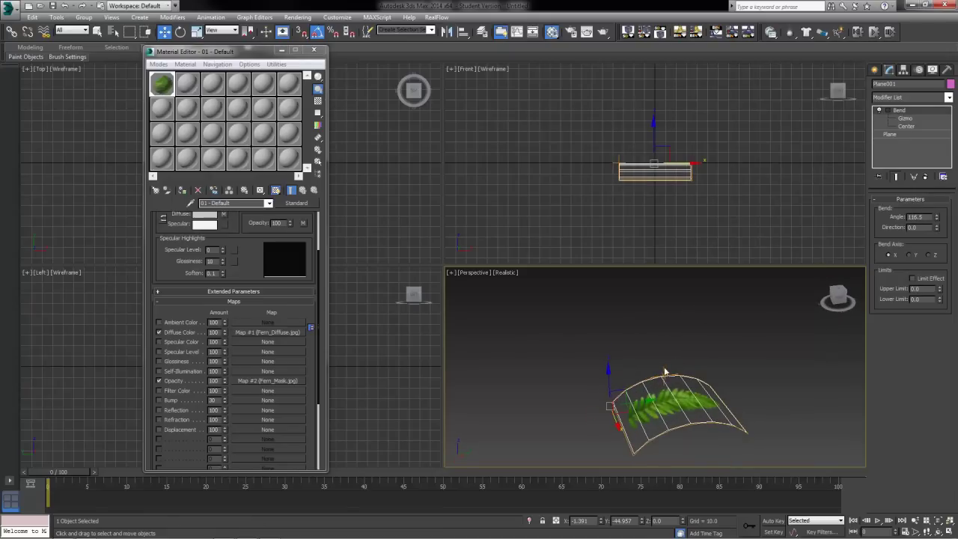
middle_click_drag(685, 380, 684, 456, "alt")
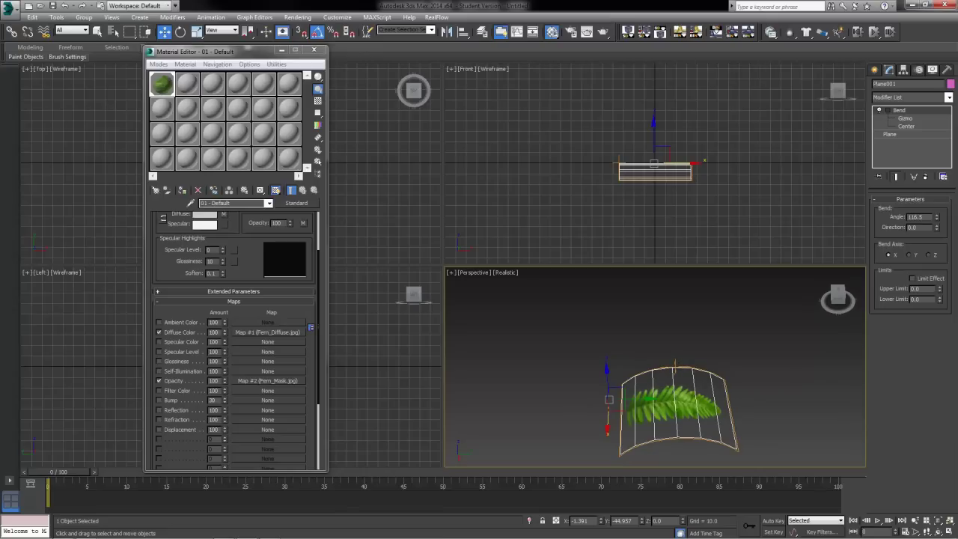
Move the Bend's Center onto the stem's base at about X -1.37, Y -44.88
left_click(905, 126)
left_click_drag(690, 378, 628, 410)
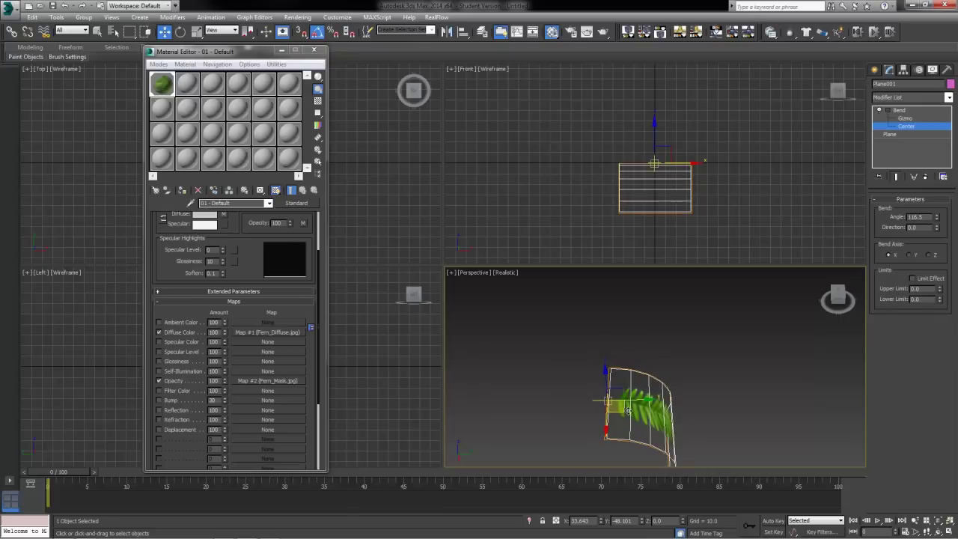
middle_click_drag(650, 429, 494, 417, "alt")
scroll(607, 416, "up", 7)
middle_click_drag(607, 415, 594, 467, "alt")
mouse_move(596, 339)
left_mouse_down()
mouse_move(587, 337)
mouse_move(590, 345)
left_mouse_up()
middle_click_drag(589, 345, 717, 331, "alt")
scroll(620, 377, "down", 6)
Try a Bend Angle of 45, then set it to 65
type("45")
key("Tab")
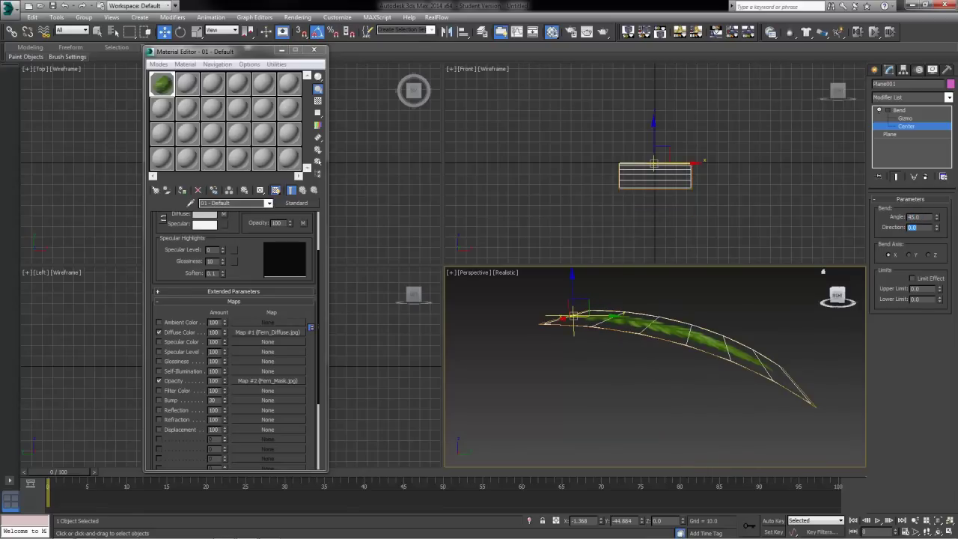
key("shift+Tab")
type("65")
key("Return")
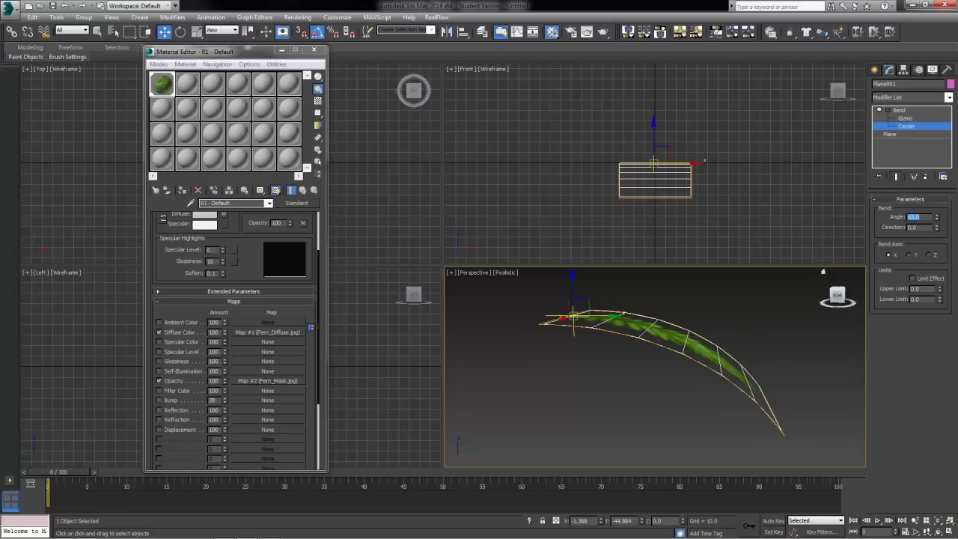
Leave Center editing, collapse the Bend's sub-objects and rotate the whole leaf upward by 25 degrees about X
left_click(908, 129)
left_click(880, 111)
left_click(180, 32)
middle_click_drag(598, 394, 680, 411)
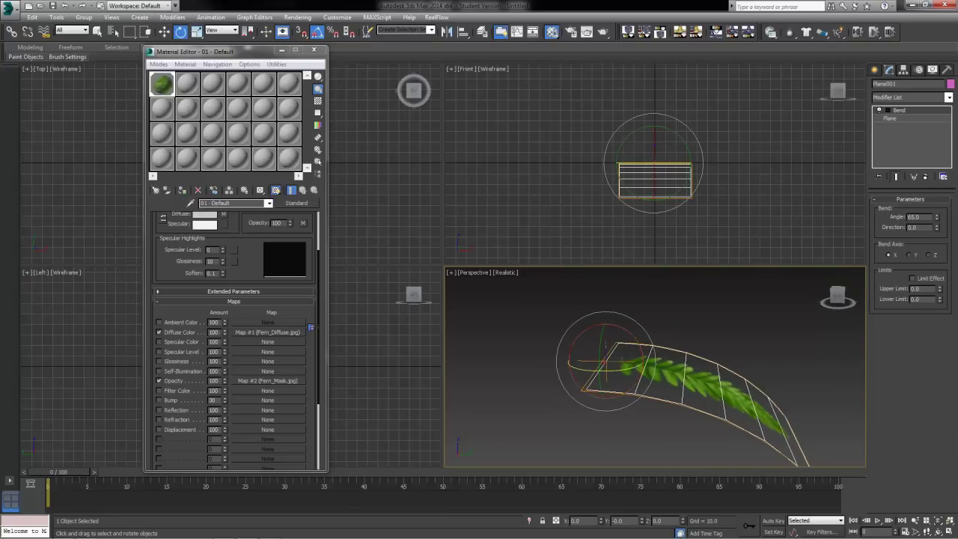
left_click_drag(621, 329, 628, 327)
Close the Material Editor and reduce the leaf's X rotation to 20 degrees in the Left view
left_click(313, 51)
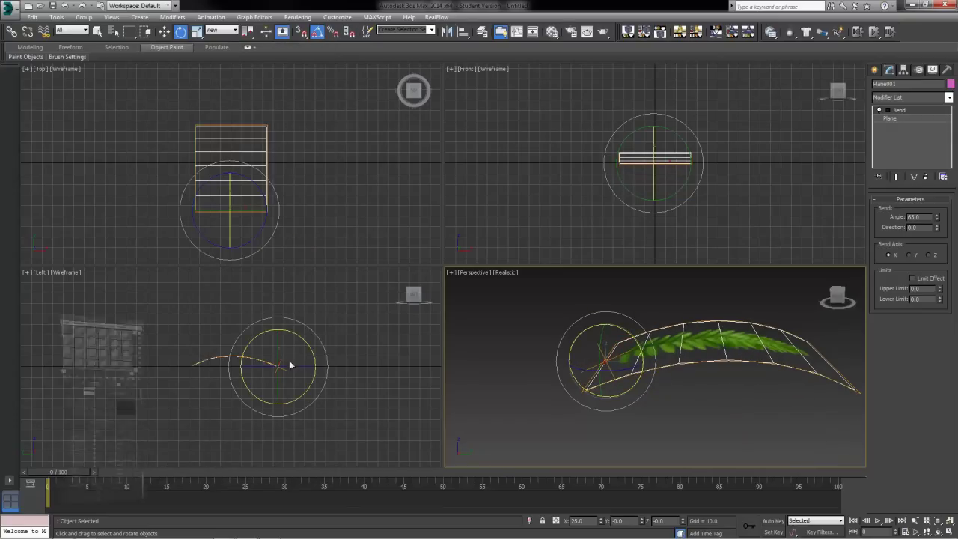
right_click(258, 376)
scroll(295, 365, "up", 2)
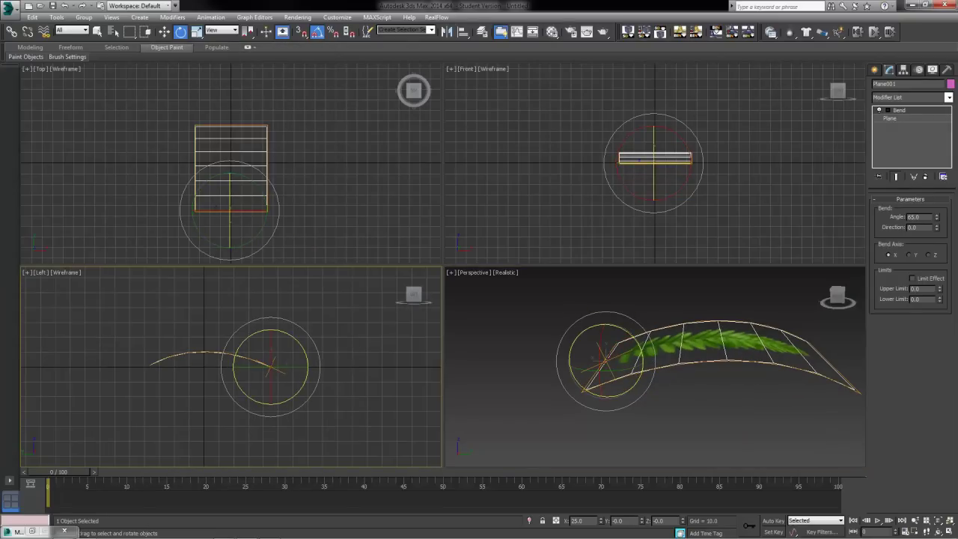
left_click_drag(296, 339, 286, 330)
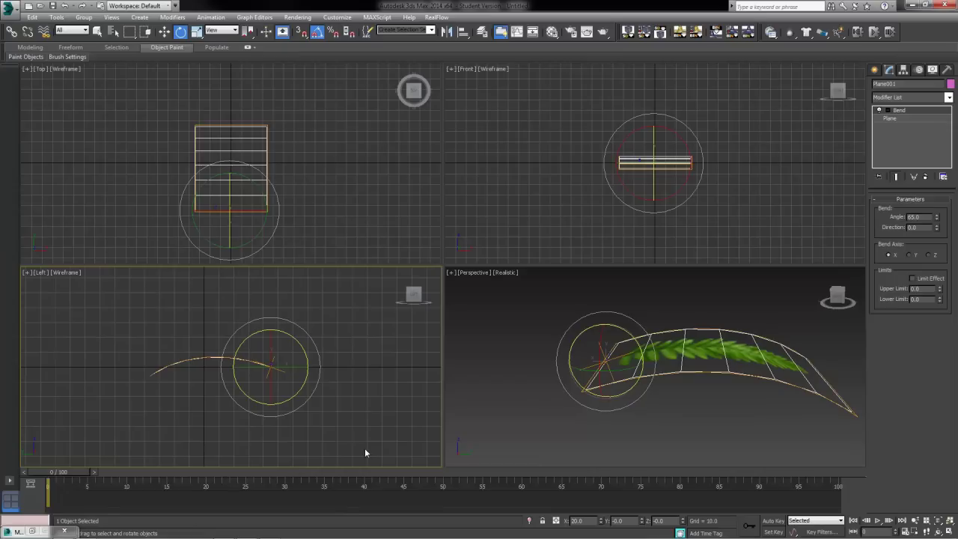
middle_click_drag(547, 417, 624, 420, "alt")
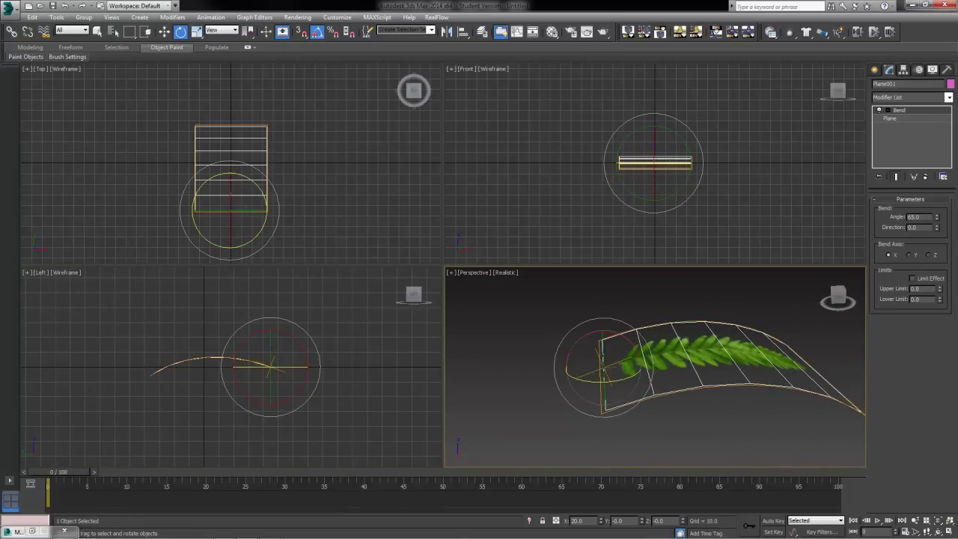
Set the base Plane's Width Segs to 4
left_click(900, 119)
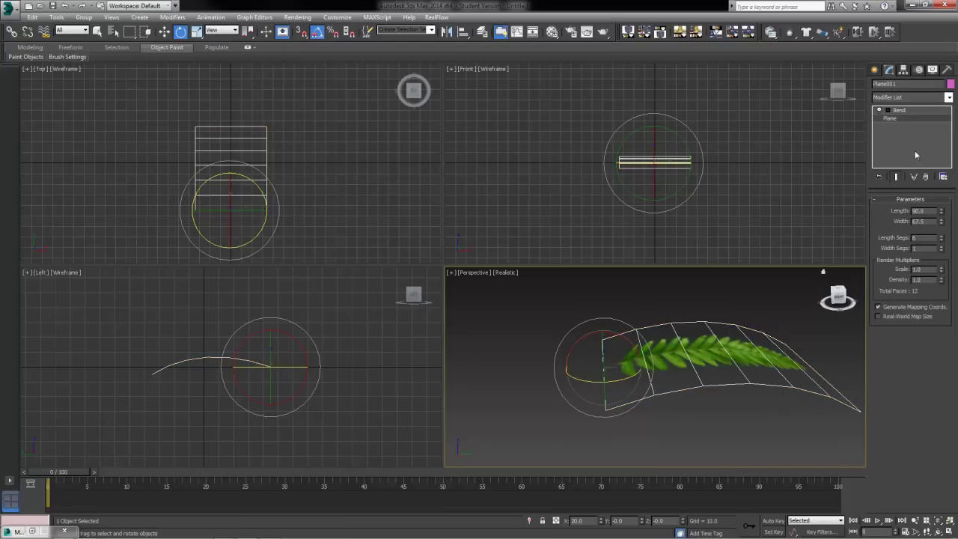
left_click(943, 249)
left_click(942, 250)
left_click(942, 249)
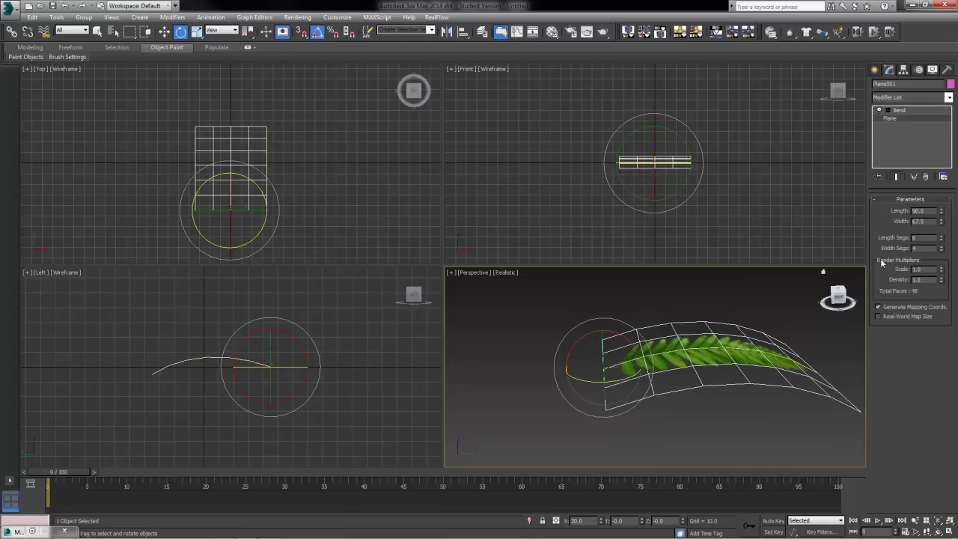
Copy the Bend modifier and paste the duplicate on top of the modifier stack
left_click(912, 112)
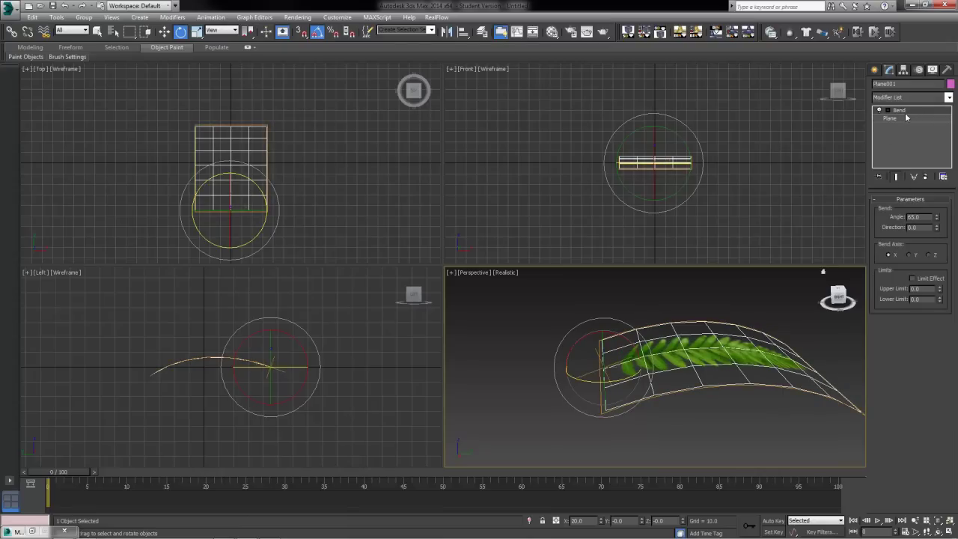
right_click(900, 112)
left_click(868, 153)
right_click(901, 112)
left_click(854, 163)
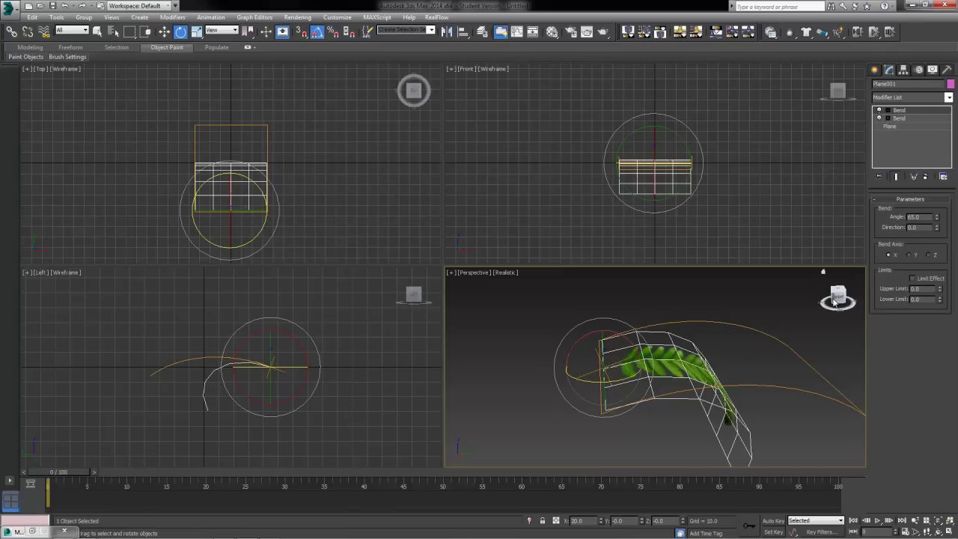
Try rotating the duplicated Bend's gizmo about -85 degrees around Z, then remove that modifier from the stack
left_click(880, 110)
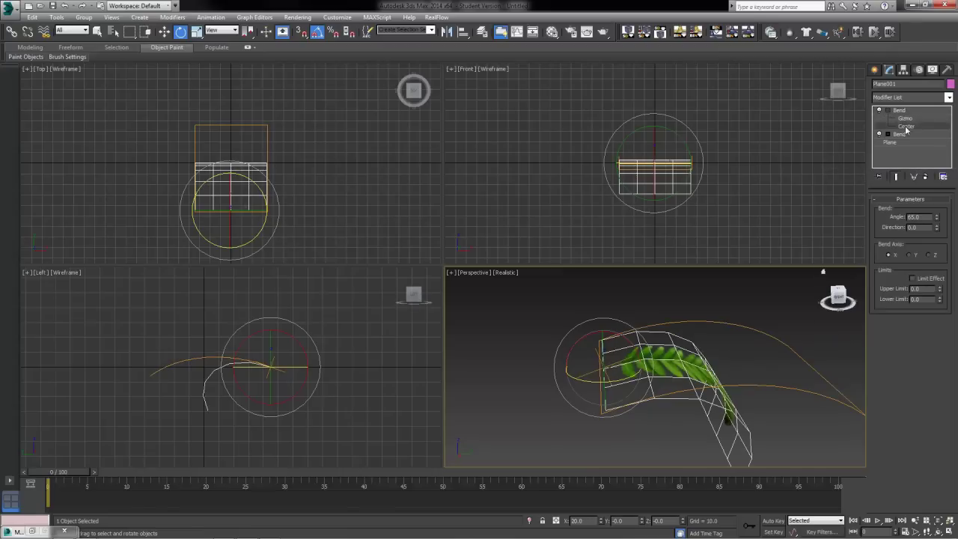
left_click(906, 126)
left_click(905, 118)
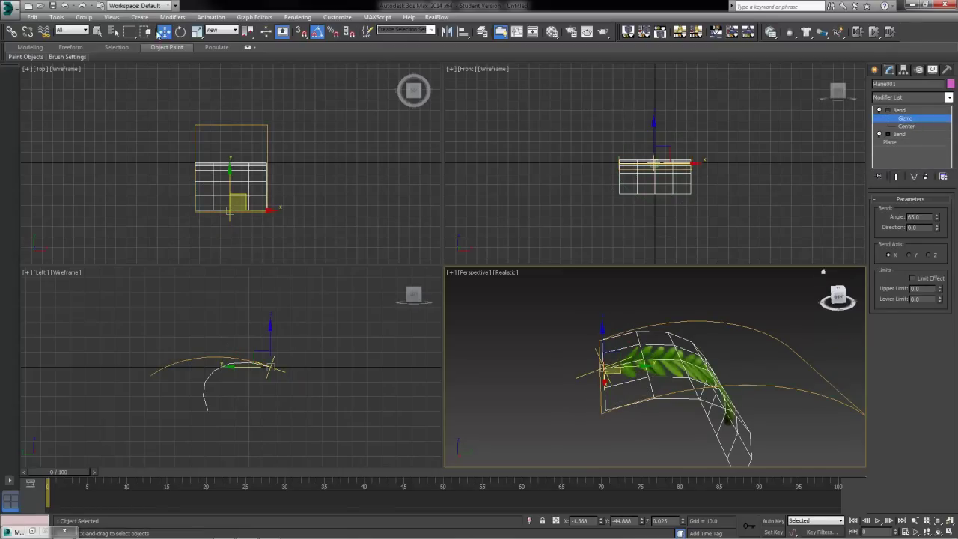
left_click(181, 32)
right_click(270, 80)
right_click(662, 389)
left_click_drag(608, 382, 548, 376)
left_click_drag(553, 417, 549, 417)
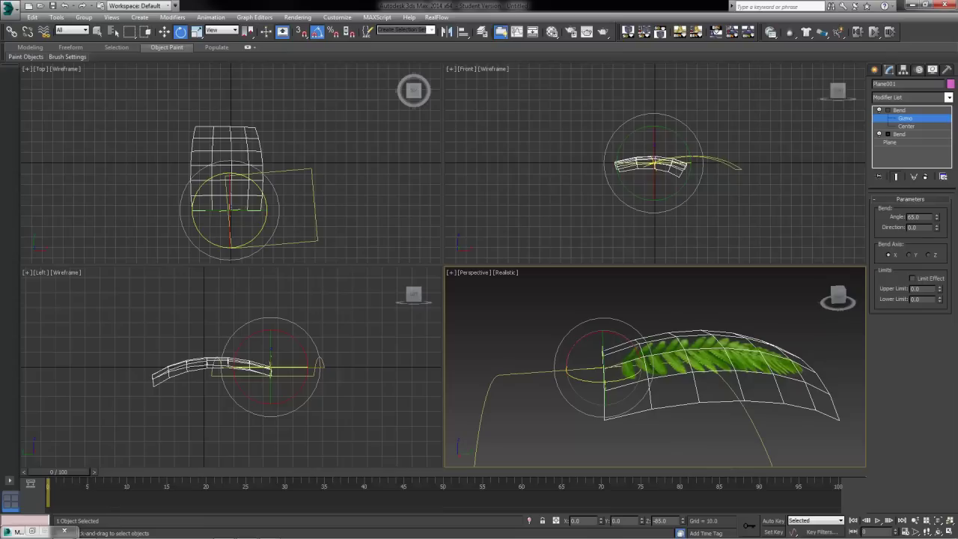
left_click(925, 177)
Add a new second Bend modifier with its Bend Axis on X and an Angle of 62.5 to curl the leaf across its width
left_click(935, 98)
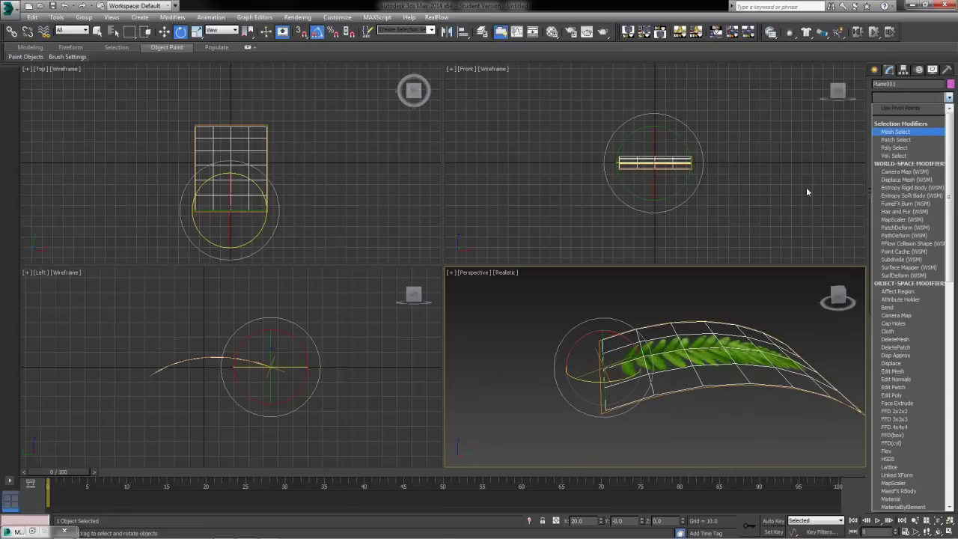
left_click(906, 317)
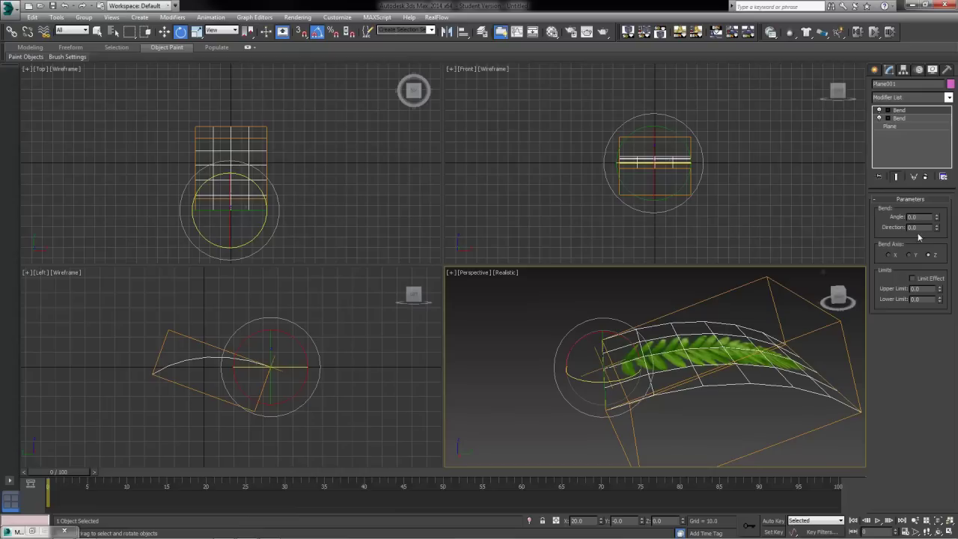
left_click(893, 256)
middle_click_drag(785, 329, 685, 343, "alt")
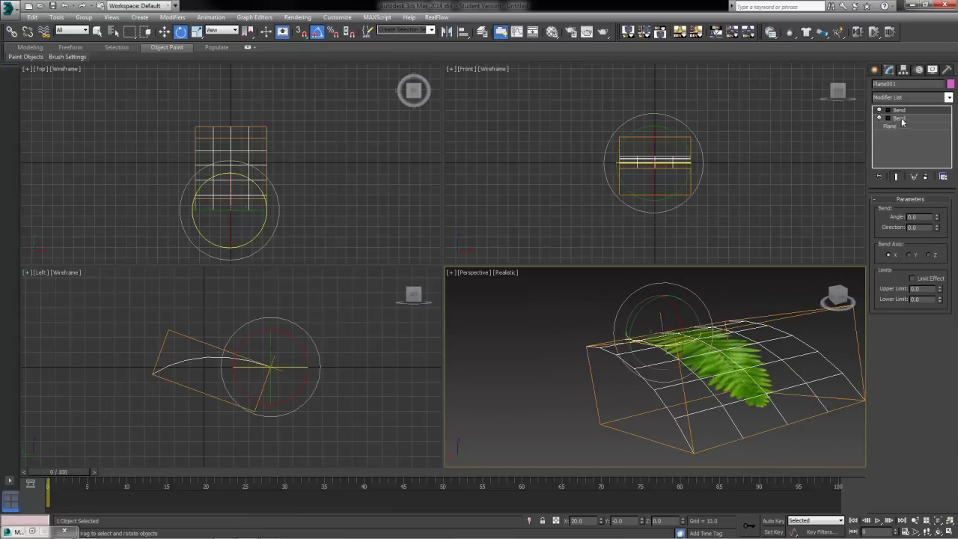
left_click_drag(936, 217, 930, 155)
middle_click_drag(749, 355, 817, 322, "alt")
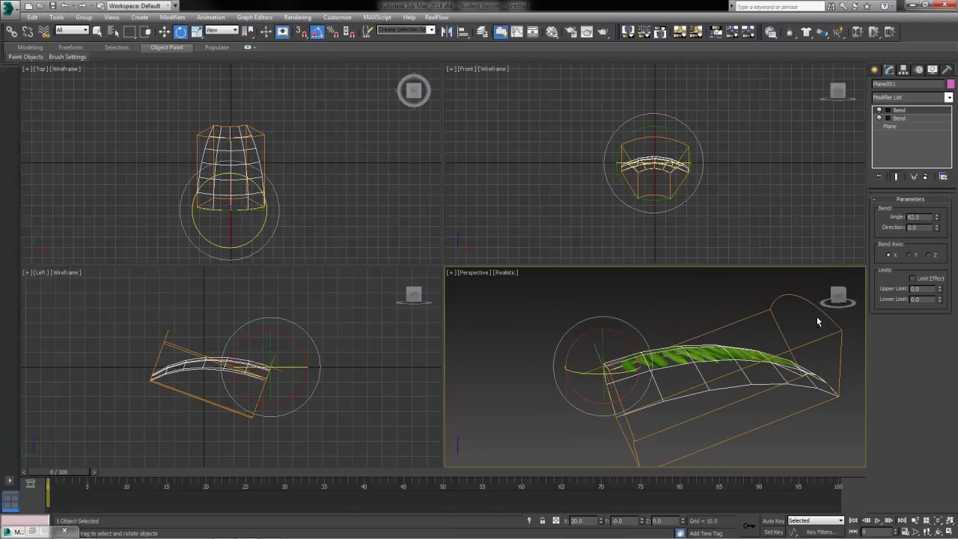
Switch off the lower Bend modifier's effect and adjust the upper Bend's Angle for a stronger sideways curl
left_click(879, 118)
mouse_move(751, 318)
middle_mouse_down("alt")
mouse_move(741, 378)
mouse_move(765, 307)
mouse_move(668, 321)
mouse_move(658, 331)
mouse_move(737, 327)
middle_mouse_up("alt")
mouse_move(936, 217)
left_mouse_down()
mouse_move(935, 195)
mouse_move(936, 217)
left_mouse_up()
Raise the base Plane's Width Segs to 8 for a smoother sideways curve
left_click(898, 126)
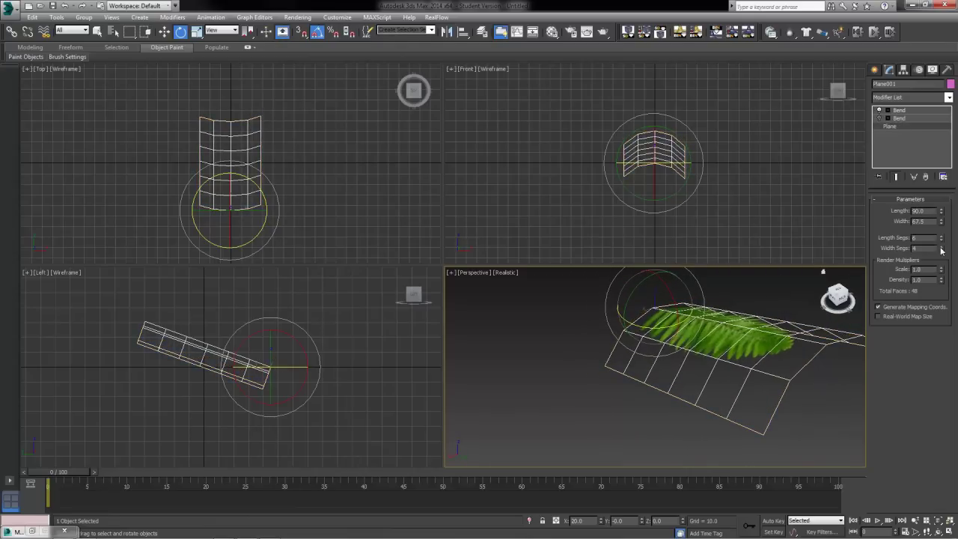
left_click_drag(941, 251, 941, 238)
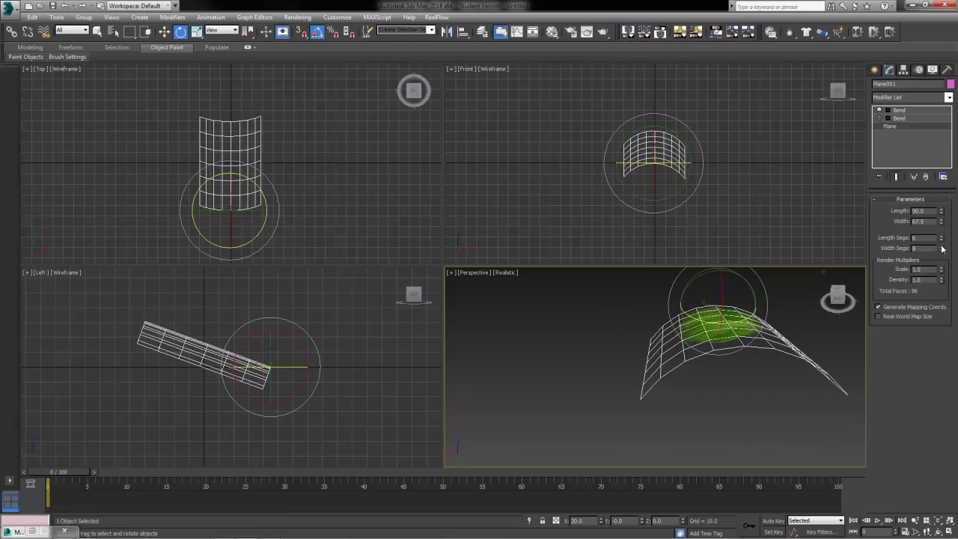
Reset the plane's Width Segs to 1, re-enable the lengthwise Bend, and remove the sideways-curl Bend modifier
left_click_drag(942, 249, 938, 318)
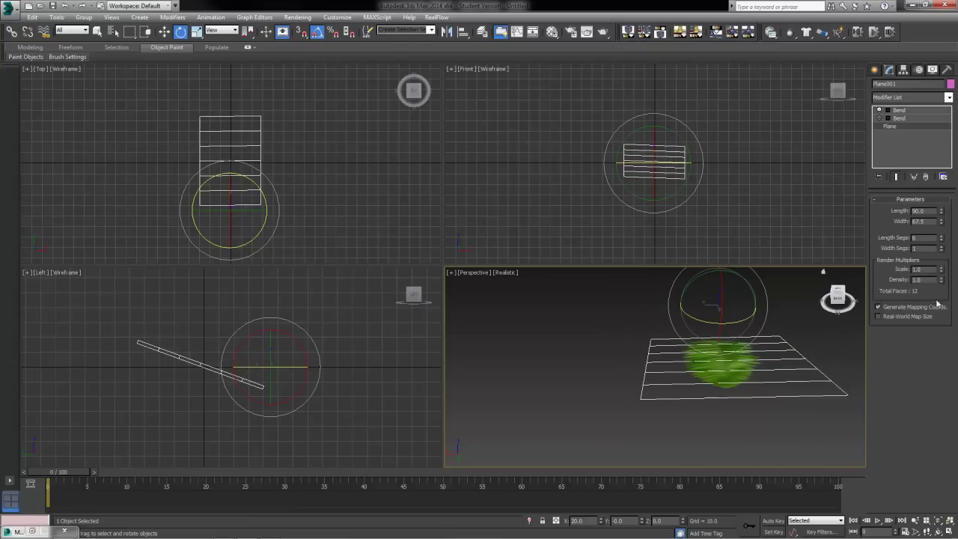
left_click(879, 119)
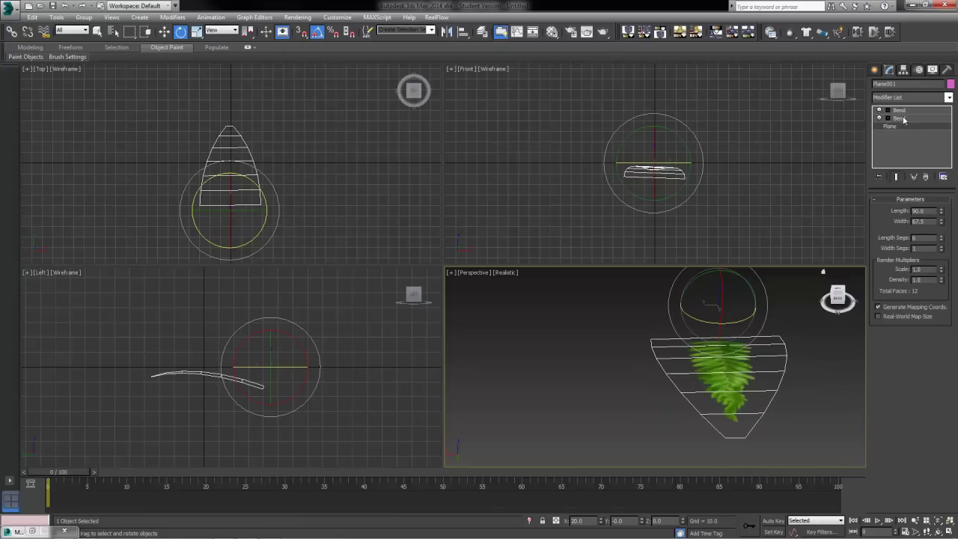
left_click(901, 119)
left_click(925, 176)
middle_click_drag(674, 389, 678, 442, "alt")
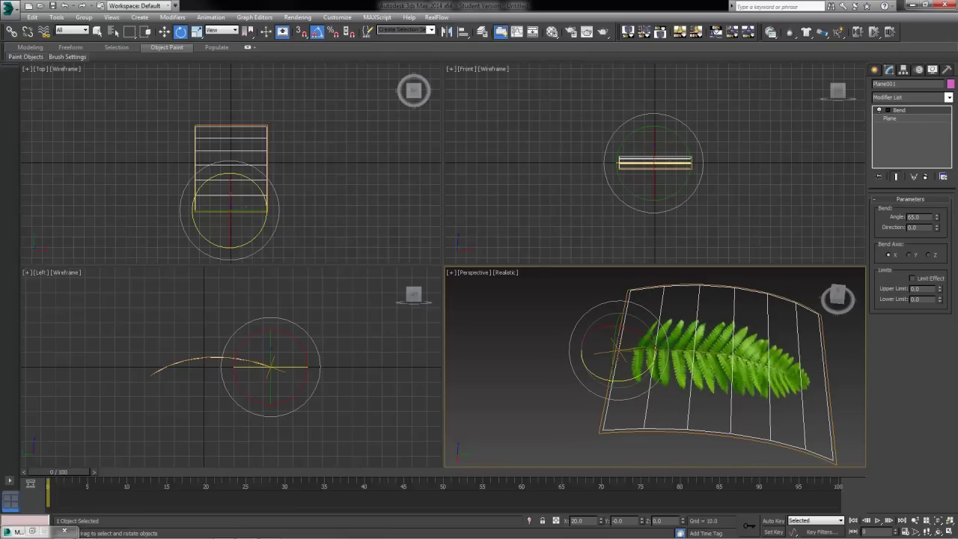
Try cloning the leaf by rotating it 100 degrees around Z, then cancel the clone
left_click_drag(608, 381, 582, 511, "shift")
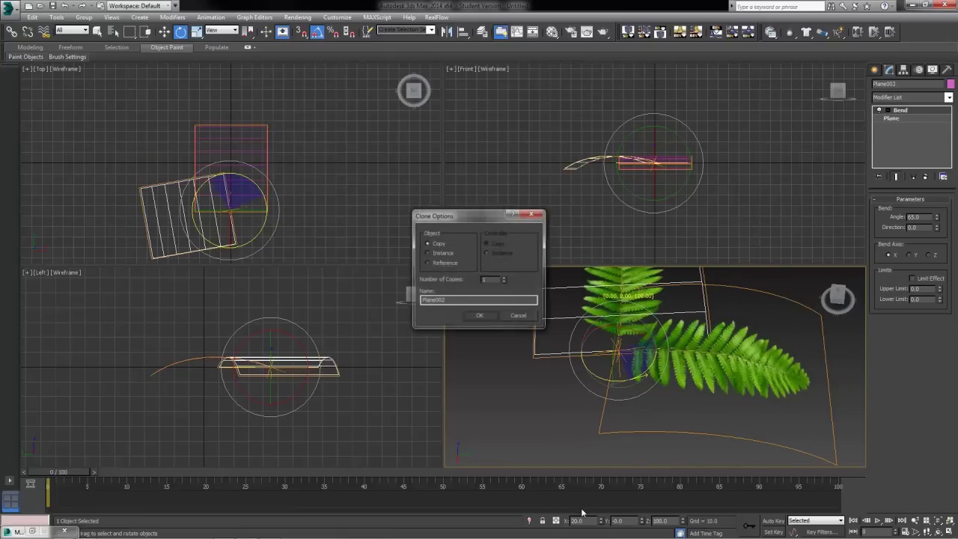
left_click(521, 317)
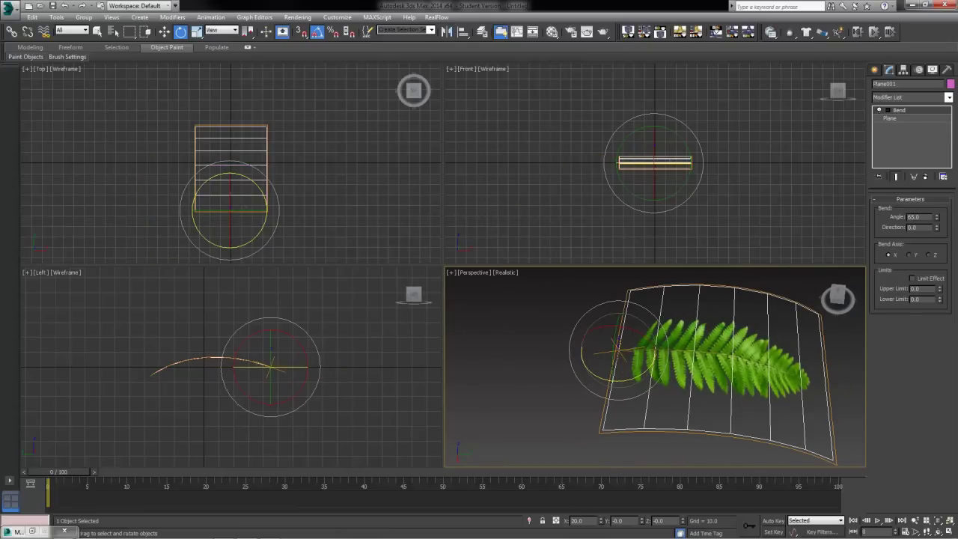
scroll(726, 392, "down", 5)
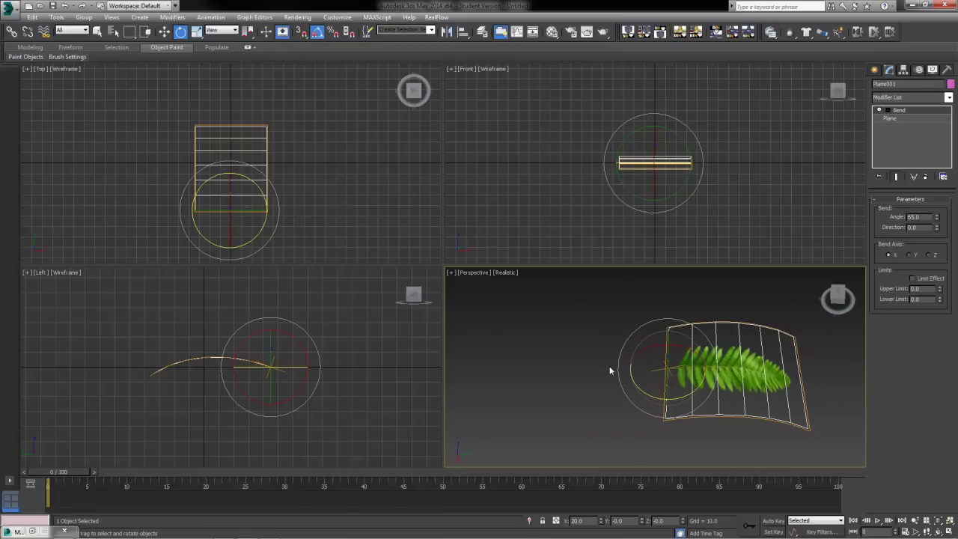
Compare how the leaf's move axes are oriented when the Front, Top and Perspective viewports are active
left_click(718, 425)
left_click(687, 395)
key("w")
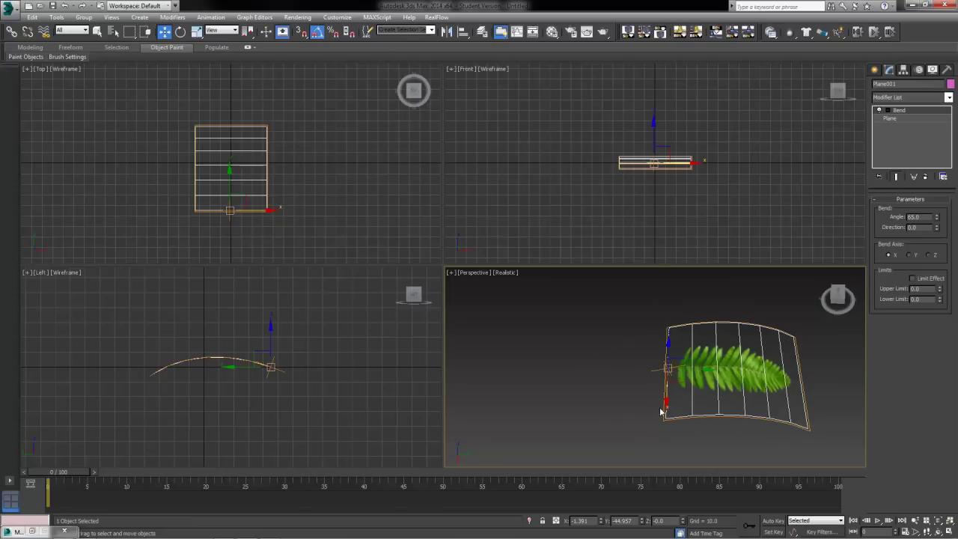
right_click(662, 187)
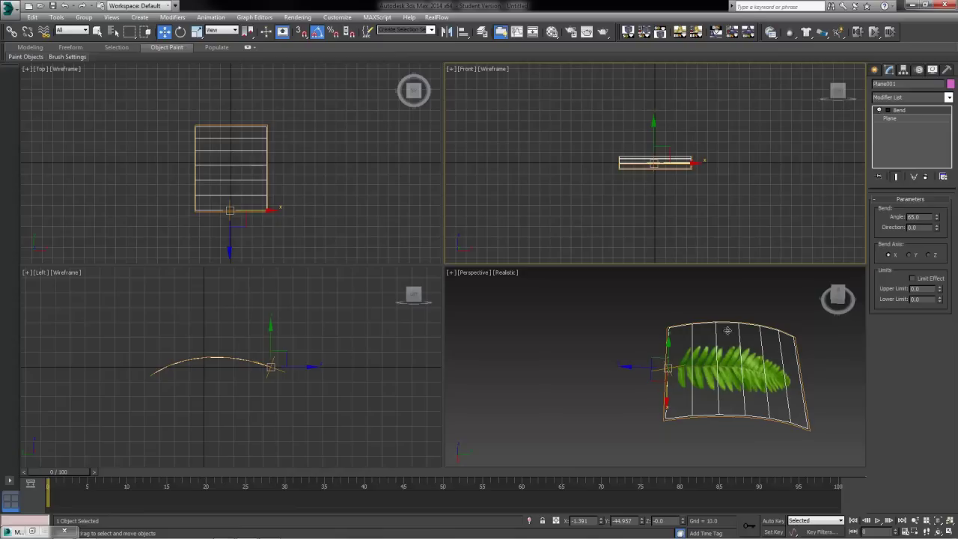
right_click(641, 396)
right_click(334, 154)
right_click(637, 363)
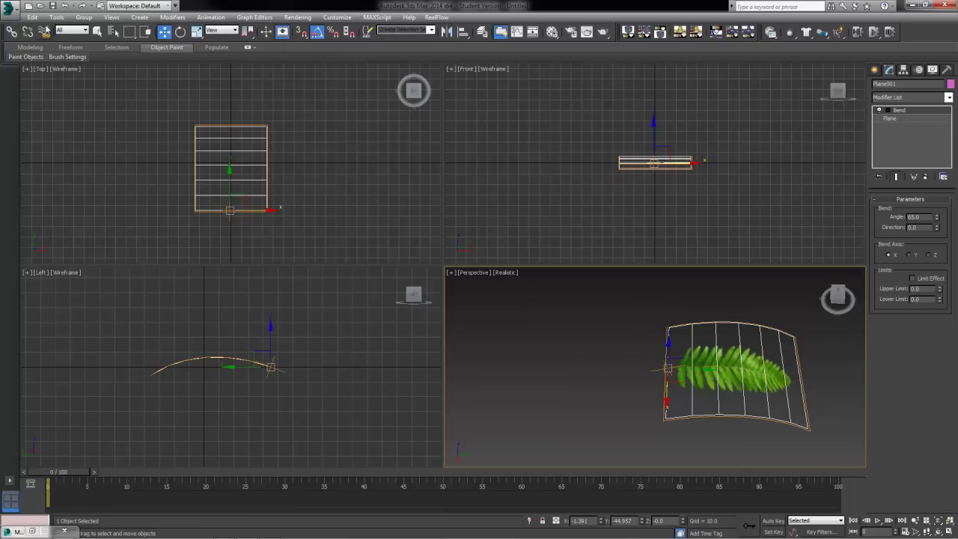
Start an Array of the leaf with a total rotation of 360 degrees around Z
left_click(57, 18)
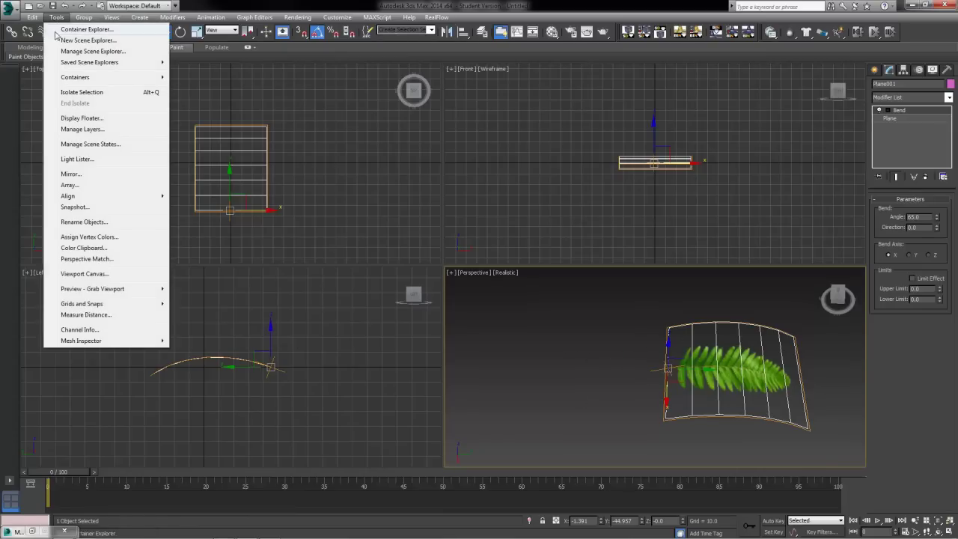
left_click(71, 185)
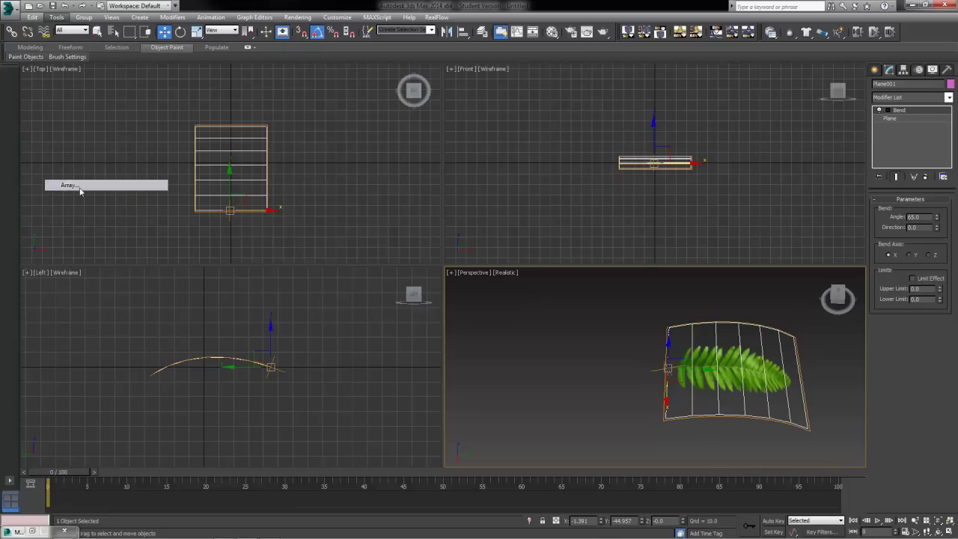
left_click_drag(458, 183, 456, 153)
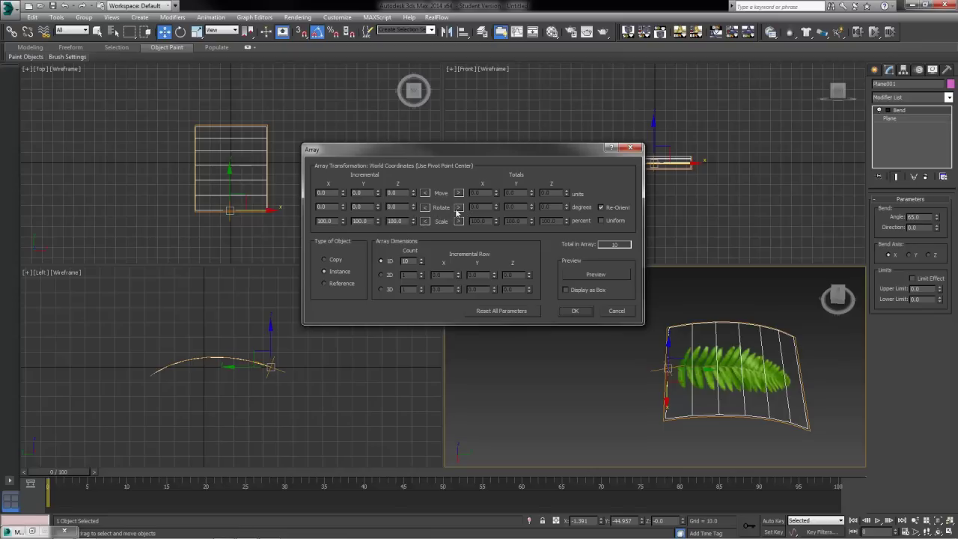
left_click(460, 208)
type("360")
key("Tab")
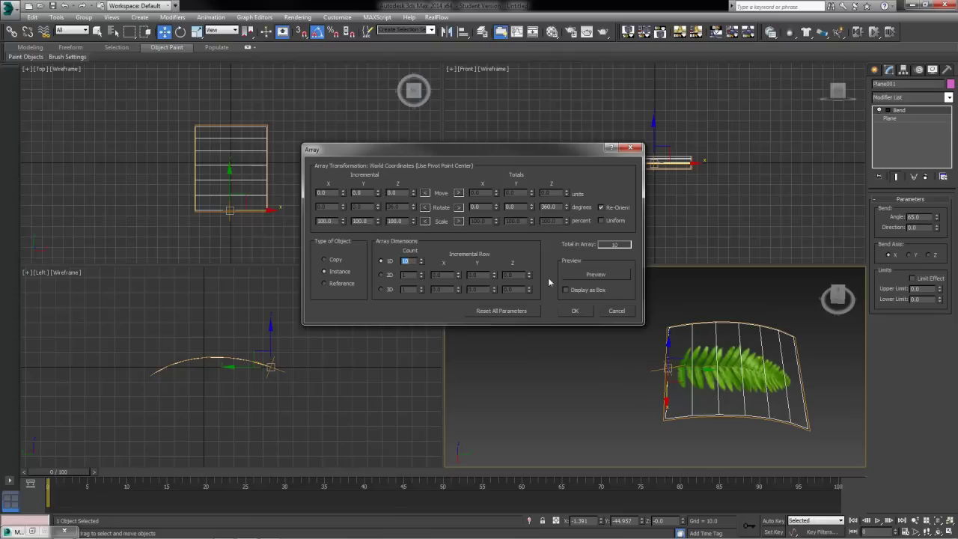
Preview the array, set its 1D Count to 5, and create the ring of instanced leaves
left_click(597, 275)
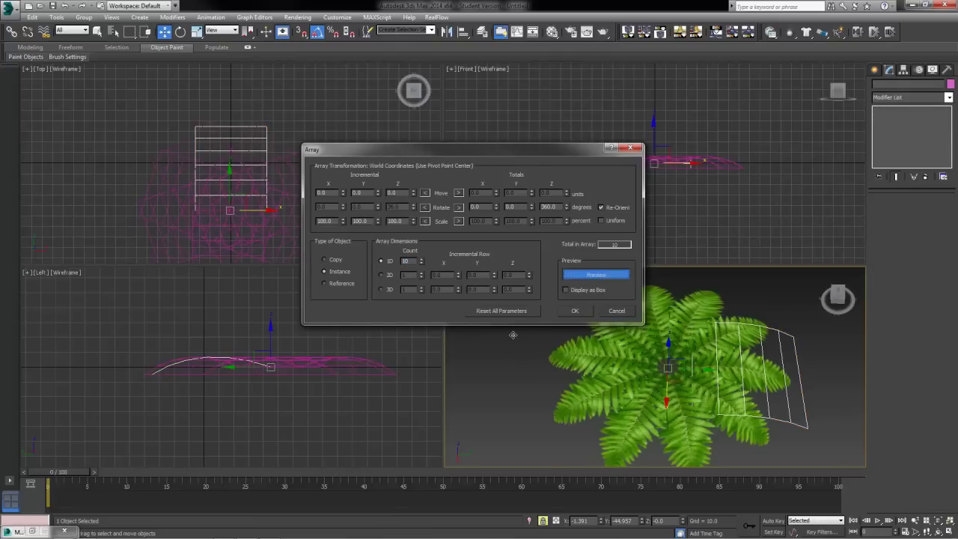
left_click(421, 264)
left_click(420, 263)
left_click(421, 263)
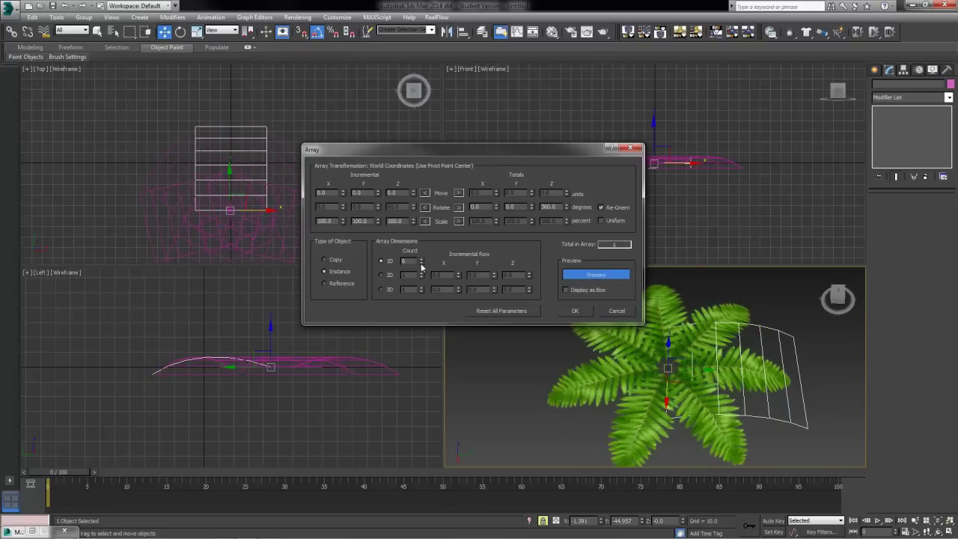
left_click(421, 265)
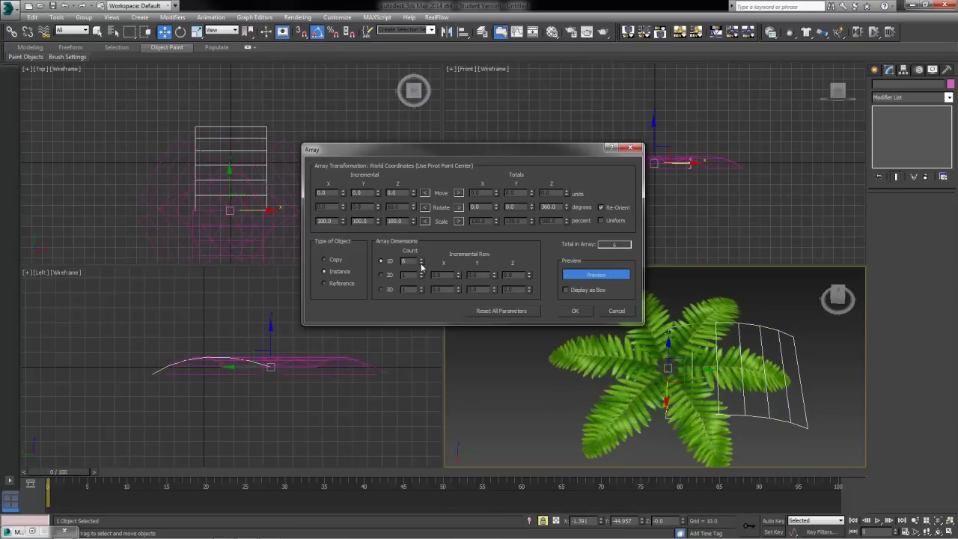
left_click(421, 265)
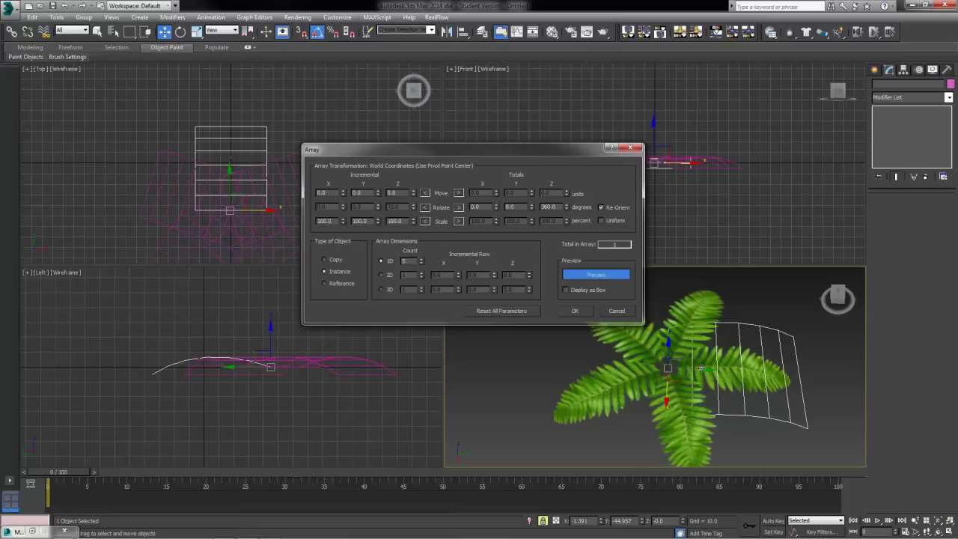
left_click(702, 419)
left_click(599, 273)
left_click(573, 311)
left_click(785, 313)
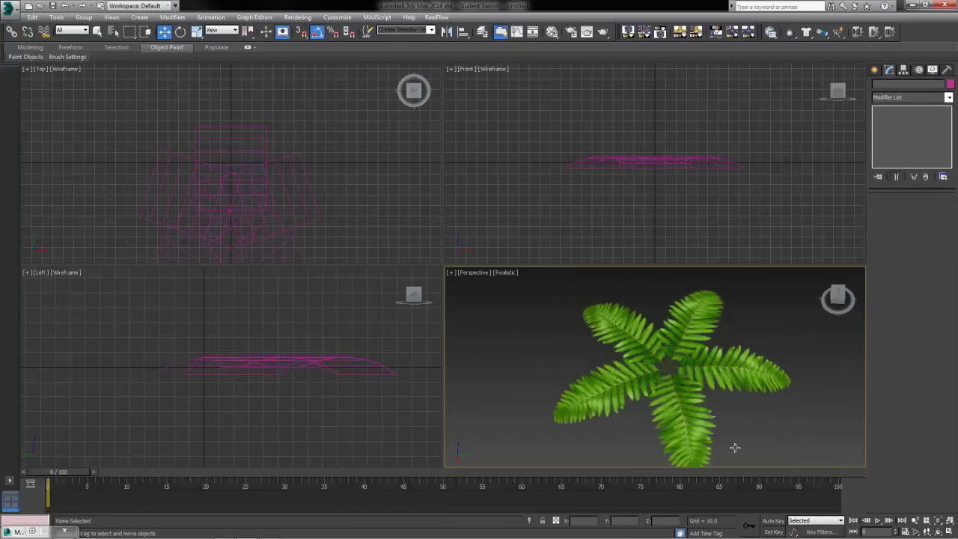
Select the array leaf next to the original and tilt it slightly with Rotate for variation
middle_click_drag(719, 445, 582, 409, "alt")
left_click(583, 408)
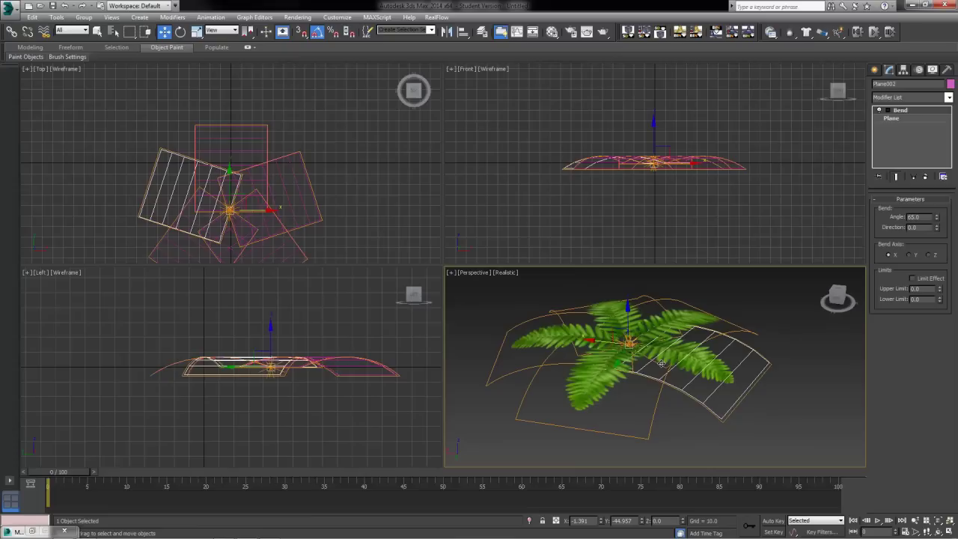
middle_click_drag(567, 358, 708, 385, "alt")
left_click(756, 435)
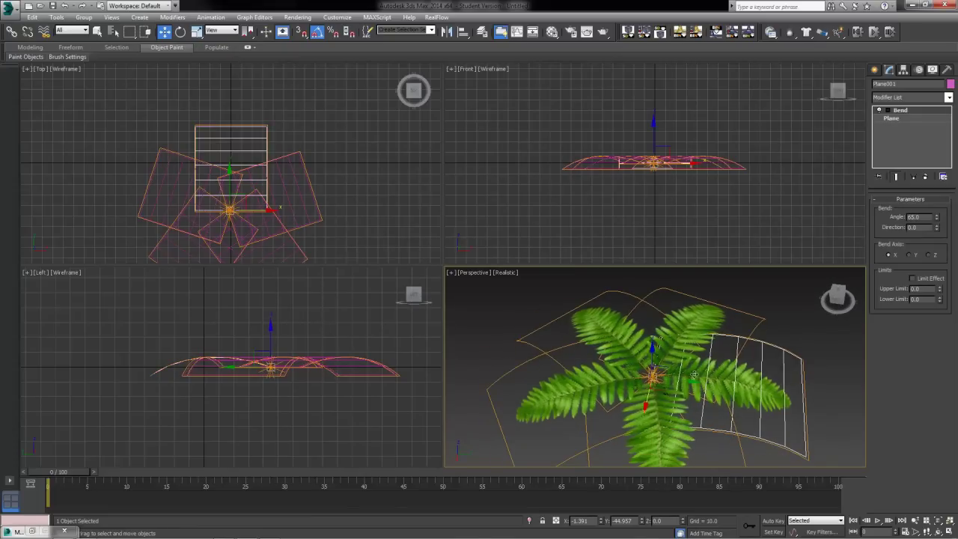
left_click(675, 333)
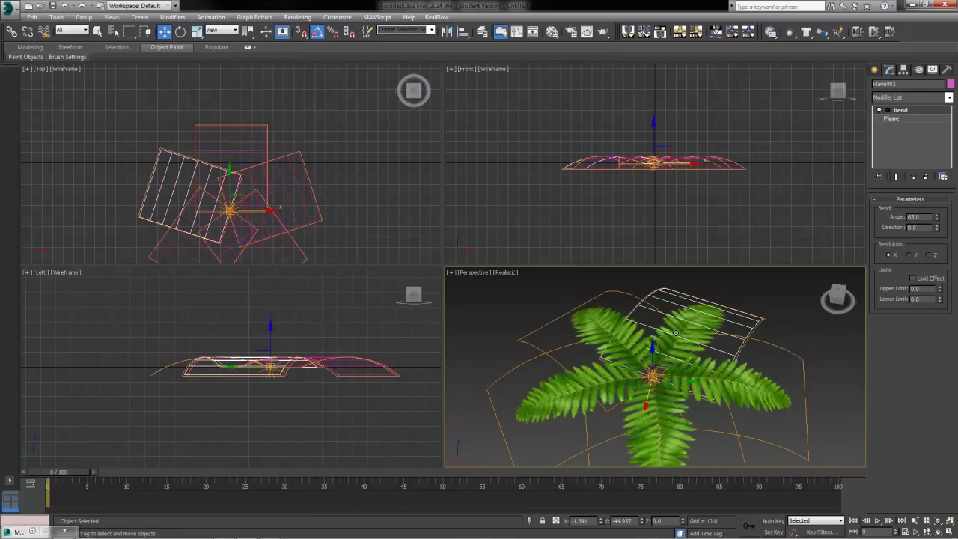
left_click(180, 34)
left_click_drag(671, 354, 652, 349)
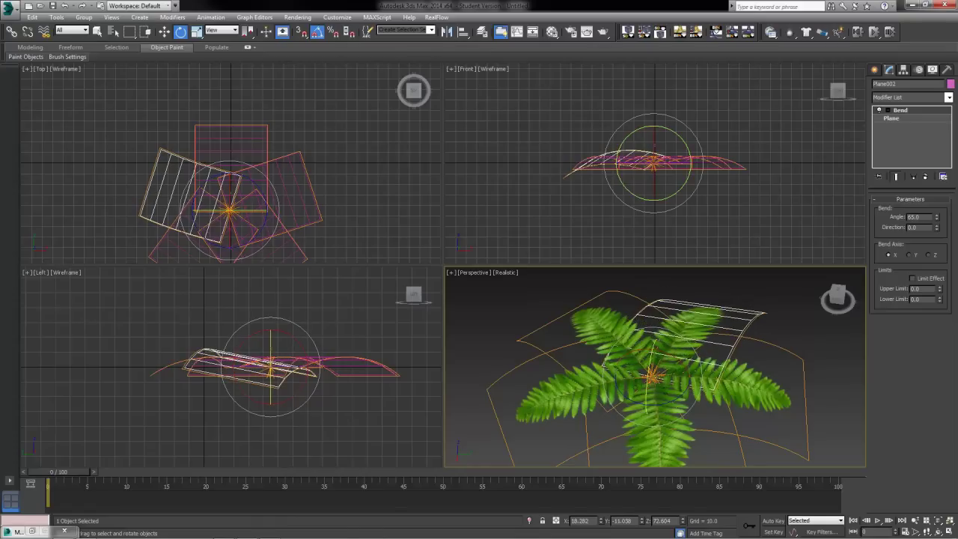
middle_click_drag(655, 367, 689, 356, "alt")
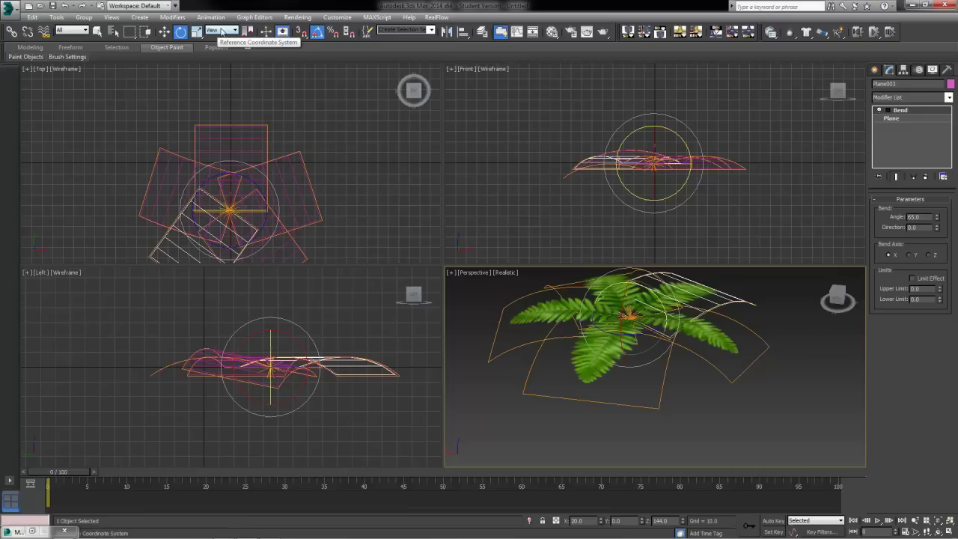
Set the Reference Coordinate System to Local and rotate the next leaf in the ring slightly upward
middle_click_drag(674, 389, 666, 411, "alt")
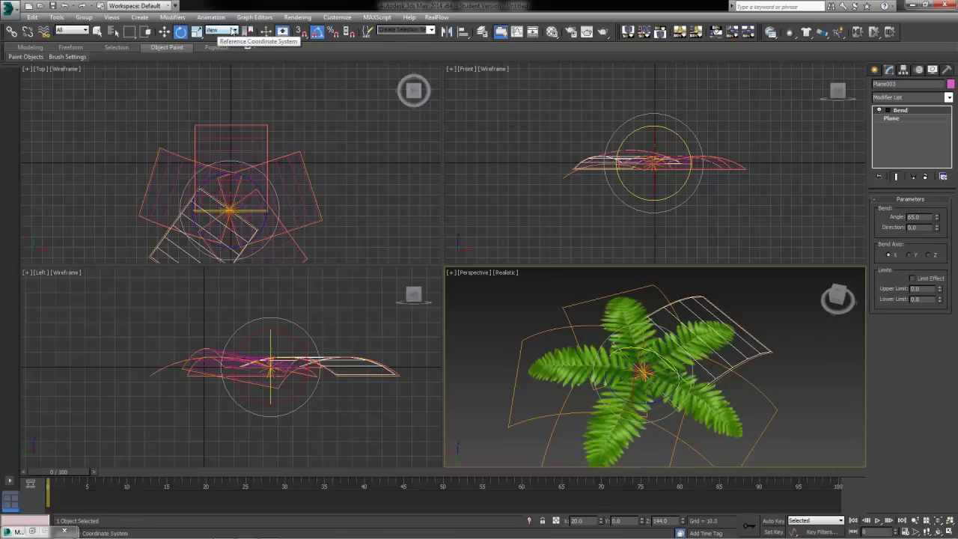
left_click(234, 30)
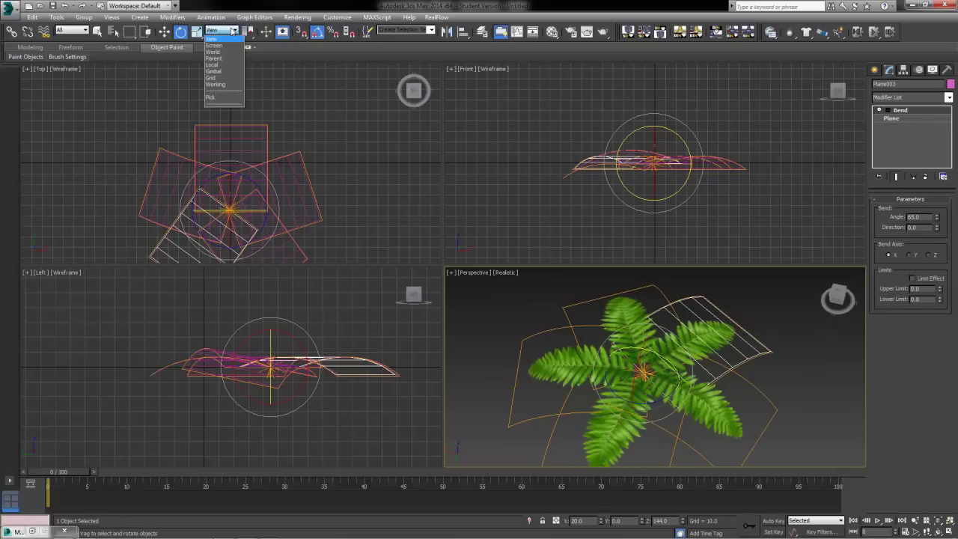
left_click(218, 66)
left_click_drag(658, 342, 678, 371)
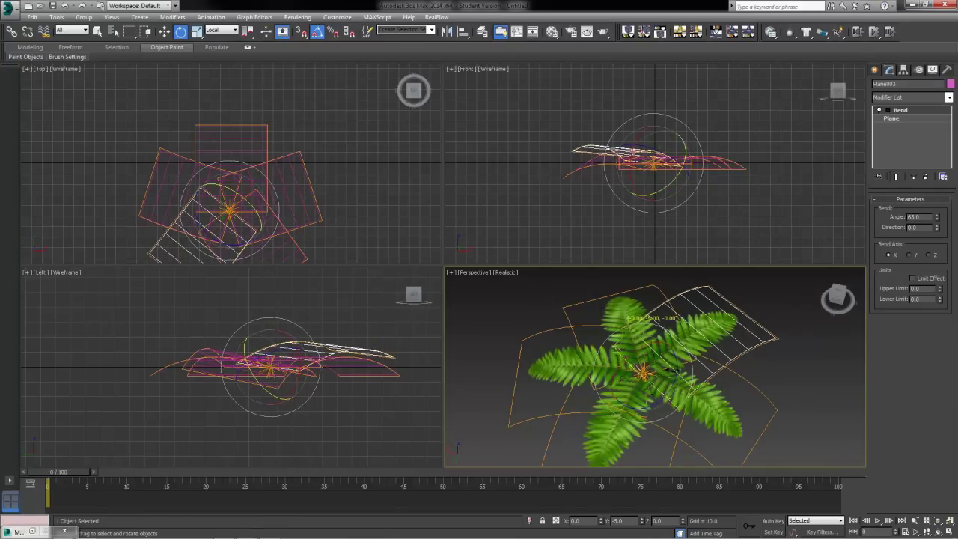
Rotate the two remaining array leaves slightly around their local axes so their angles vary
left_click(615, 327)
left_click_drag(676, 352, 654, 350)
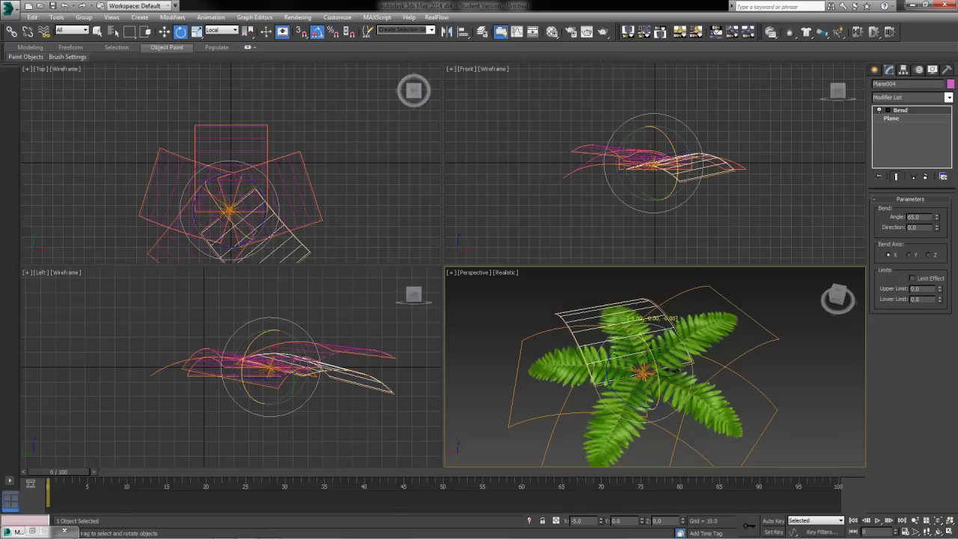
left_click(580, 372)
left_click_drag(636, 385, 641, 379)
left_click_drag(577, 367, 574, 364)
mouse_move(676, 366)
left_mouse_down()
mouse_move(657, 367)
mouse_move(677, 374)
left_mouse_up()
middle_click_drag(676, 370, 717, 333, "alt")
middle_click_drag(629, 341, 584, 342, "alt")
Clone the original leaf with an upward tilt and, in View coordinates, turn the copy around Z toward the neighbouring leaf
left_click(718, 364)
left_click(677, 416)
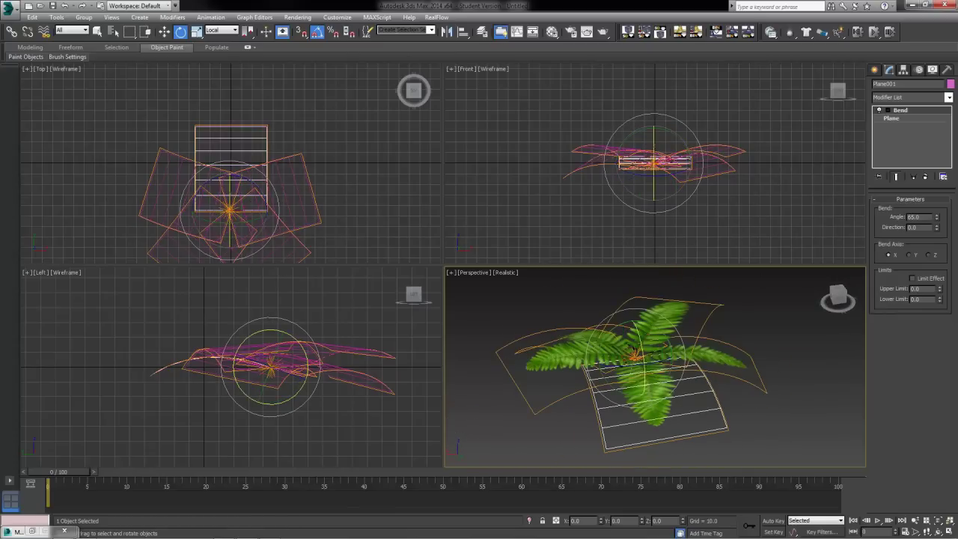
middle_click_drag(676, 416, 676, 371, "alt")
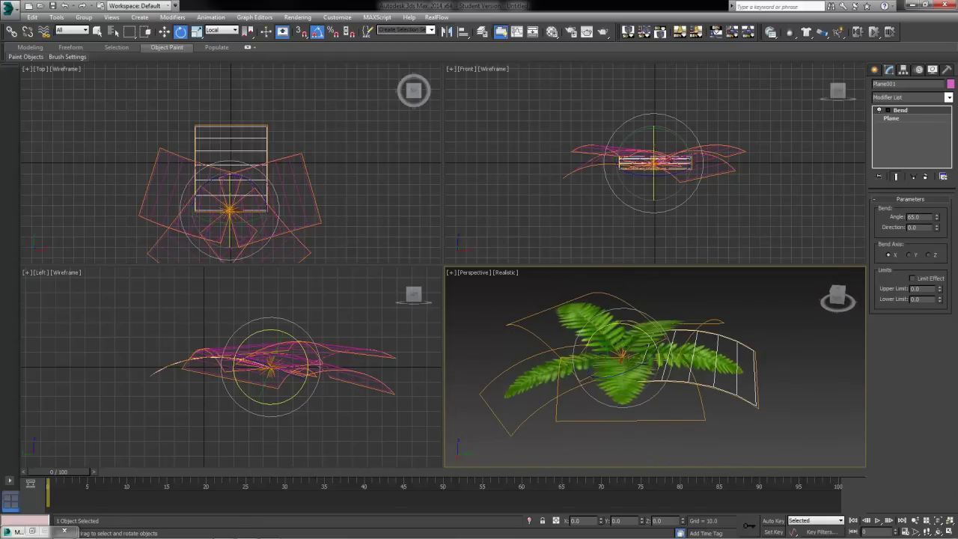
left_click_drag(649, 329, 636, 323, "shift")
left_click(480, 316)
middle_click_drag(648, 359, 657, 397, "alt")
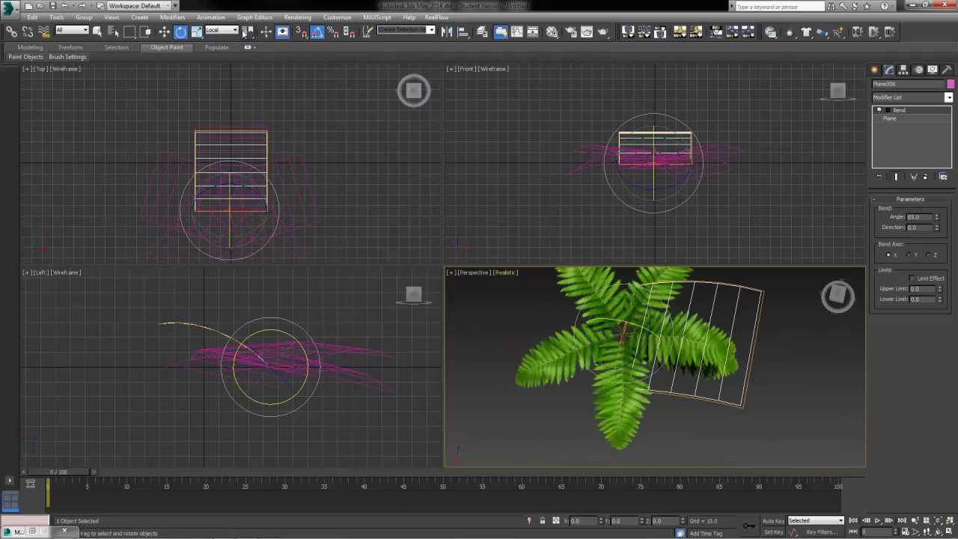
left_click(217, 31)
left_click(214, 39)
left_click_drag(602, 362, 627, 384)
Using Local coordinates, narrow the upper leaf copy across its width and scale it down uniformly to about 93 percent
left_click(196, 30)
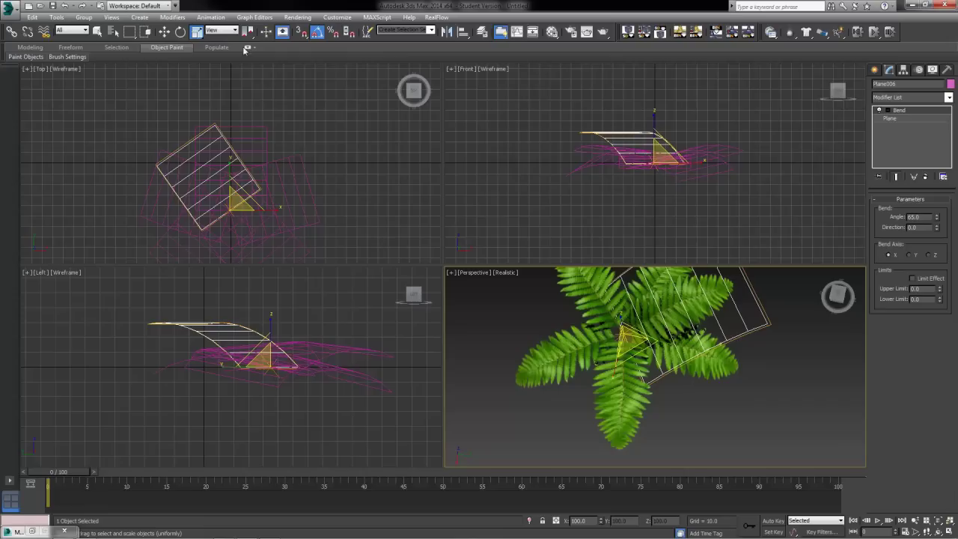
left_click(222, 30)
left_click(217, 75)
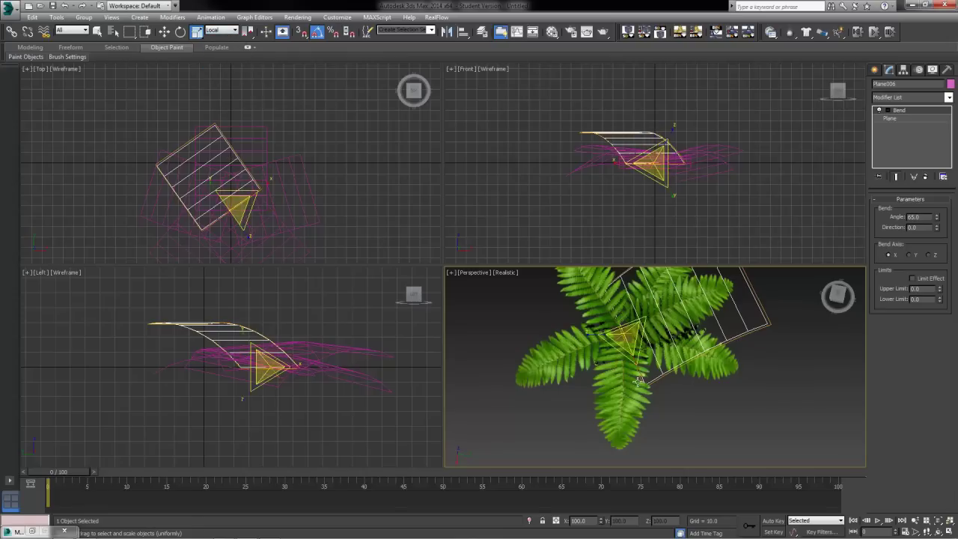
left_click_drag(637, 363, 636, 374)
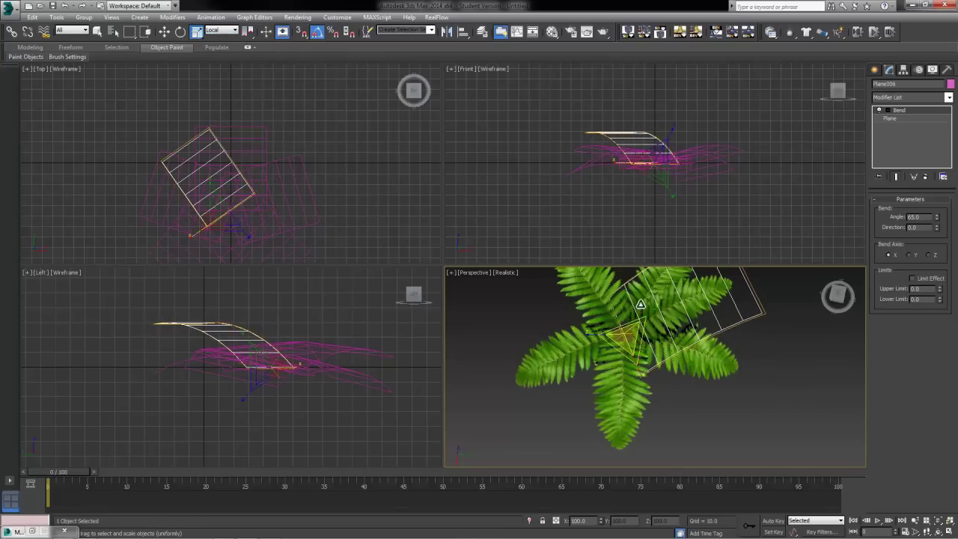
middle_click_drag(641, 304, 635, 317, "alt")
left_click_drag(623, 324, 620, 332)
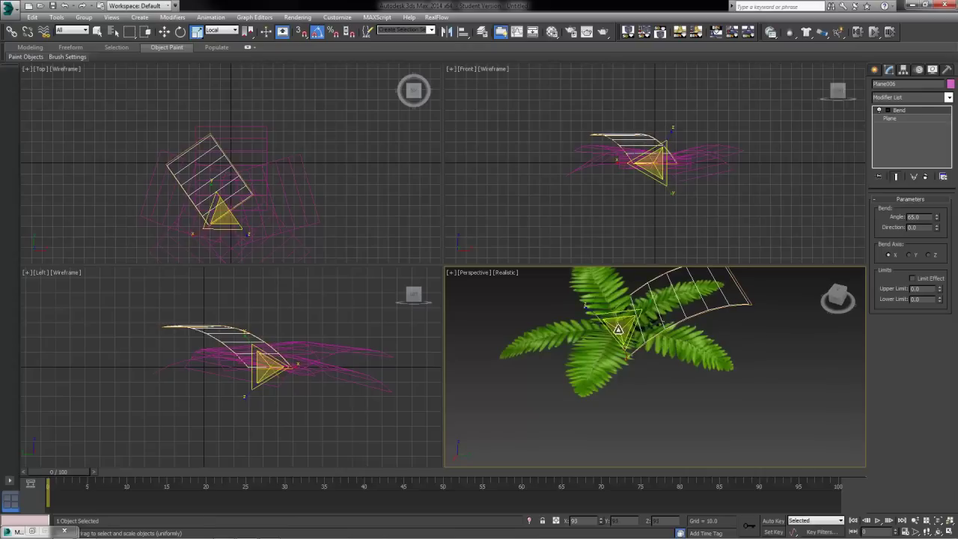
middle_click_drag(652, 352, 684, 399, "alt")
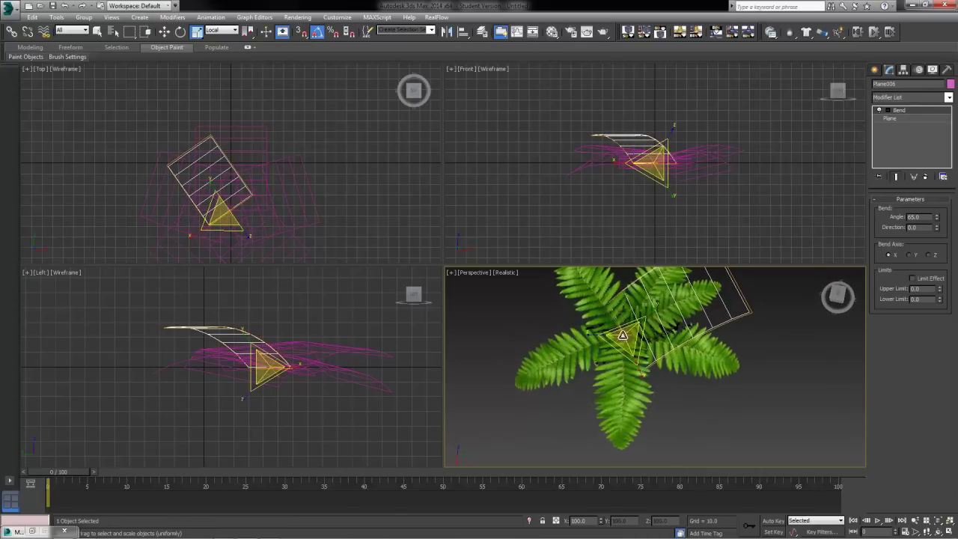
Scale the upper leaf copy up slightly and array it as six instances through a total of 360 degrees around Z
left_click_drag(623, 335, 623, 332)
middle_click_drag(629, 371, 683, 405, "alt")
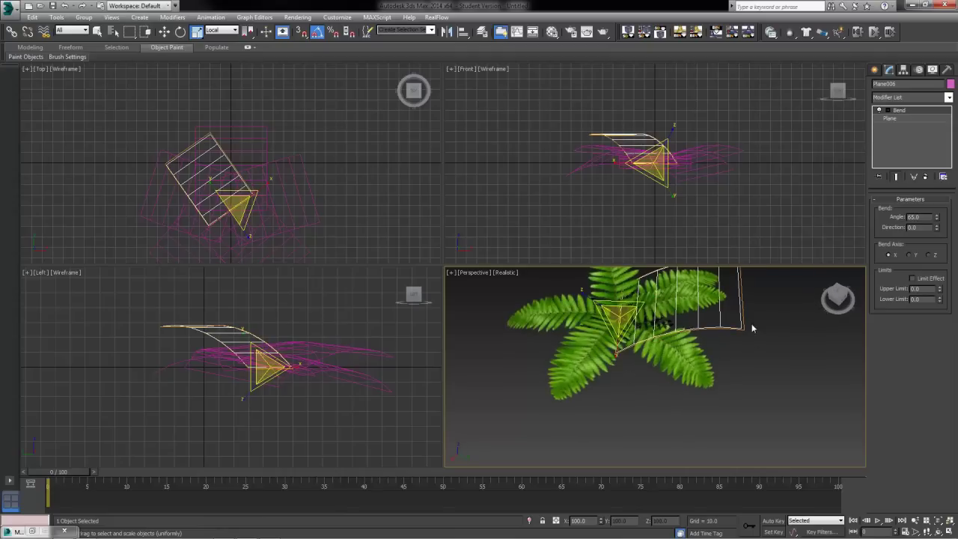
left_click(182, 33)
middle_click_drag(699, 366, 707, 393, "alt")
middle_click_drag(617, 307, 632, 345)
left_click(56, 16)
left_click(78, 187)
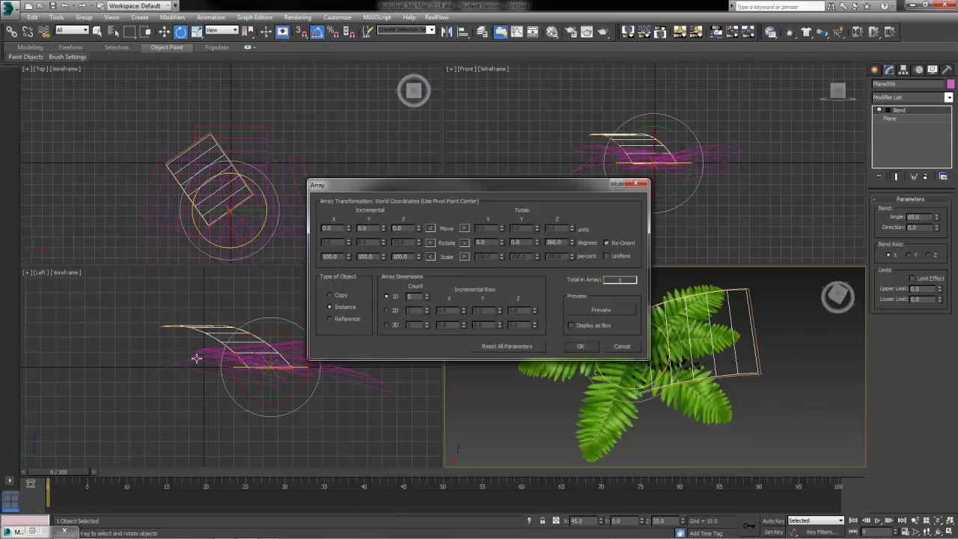
left_click(599, 310)
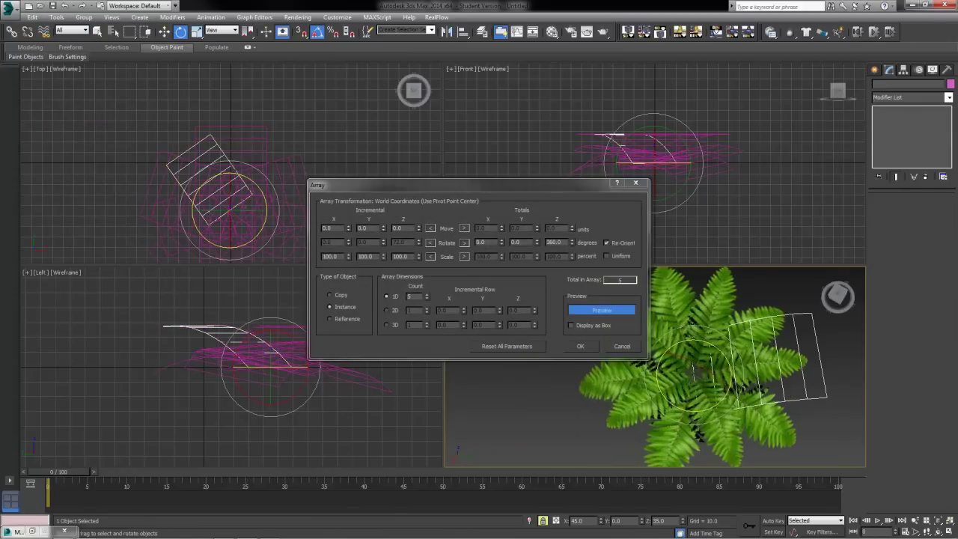
middle_click_drag(703, 374, 724, 434, "alt")
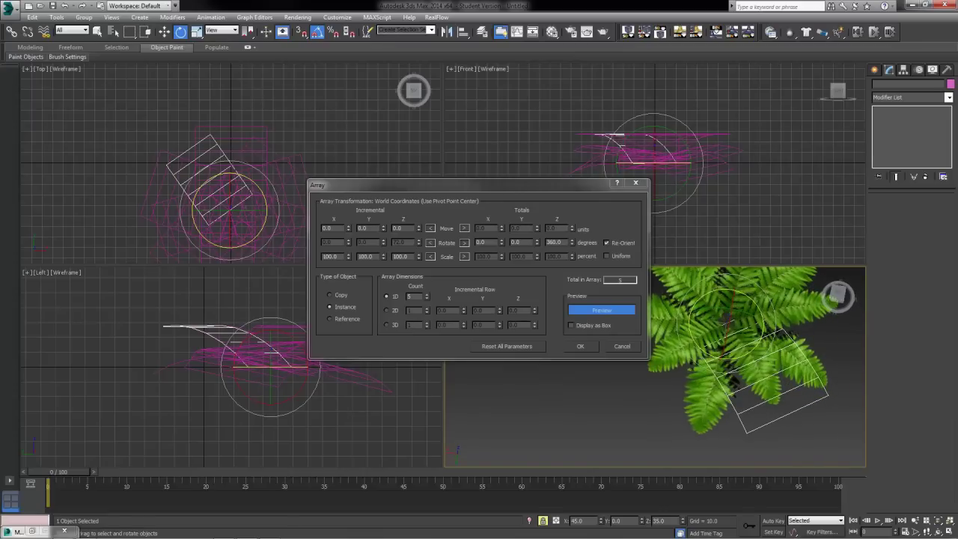
left_click(427, 294)
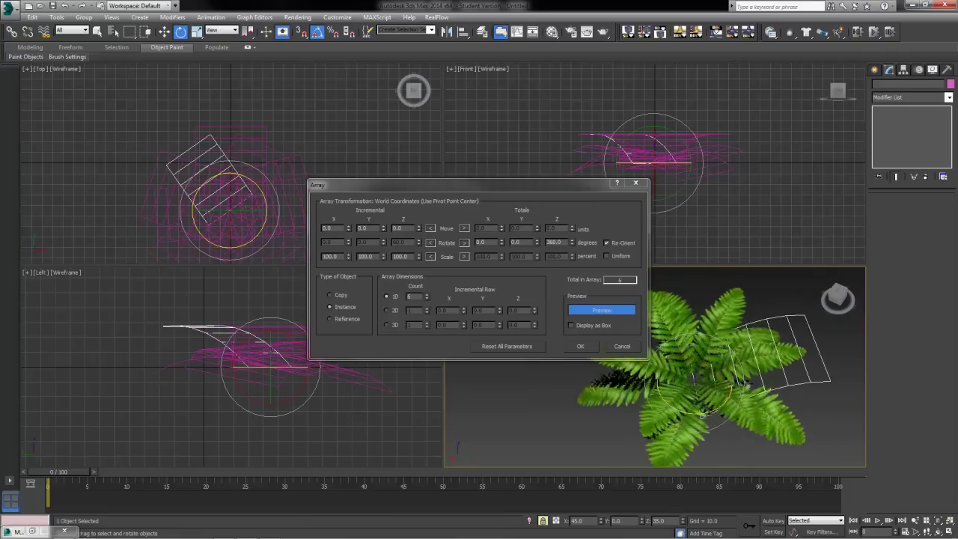
left_click(588, 350)
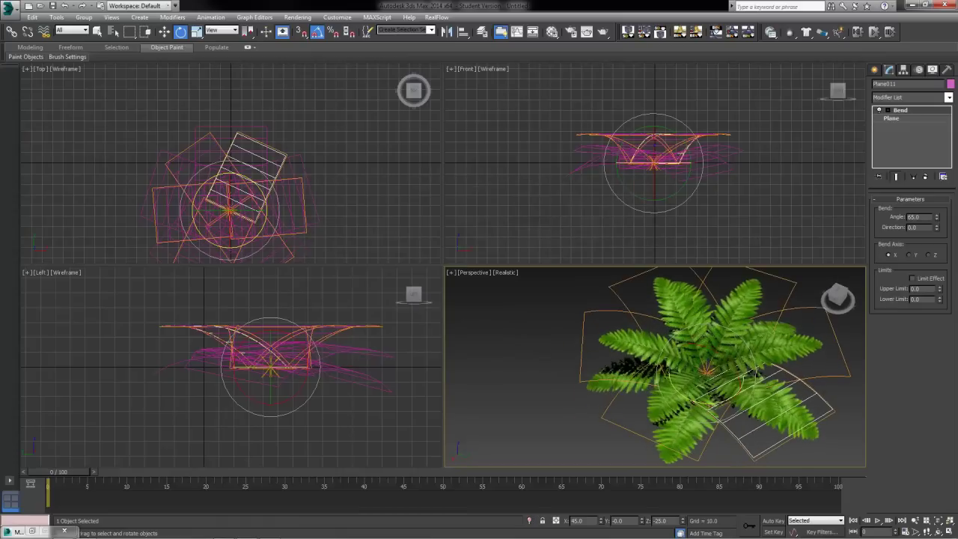
Rotate individual leaves of the upper ring slightly so their tilts and directions vary
left_click(770, 383)
middle_click_drag(770, 383, 753, 374)
left_click(741, 357)
mouse_move(741, 358)
left_mouse_down()
mouse_move(740, 366)
mouse_move(675, 361)
mouse_move(678, 375)
mouse_move(723, 380)
left_mouse_up()
left_click(645, 354)
left_click(633, 309)
left_click(653, 407)
left_click(760, 389)
middle_click_drag(723, 379, 670, 379, "alt")
left_click(722, 364)
middle_click_drag(722, 365, 733, 341, "alt")
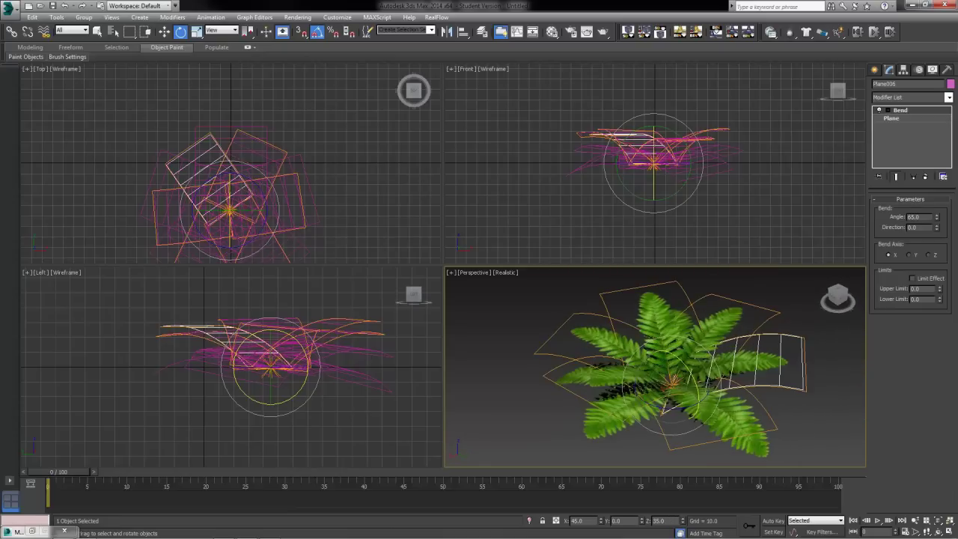
Clone the original lower leaf as a single copy tilted 50 degrees upward around X
left_click(733, 412)
middle_click_drag(733, 412, 736, 390, "alt")
left_click(735, 394)
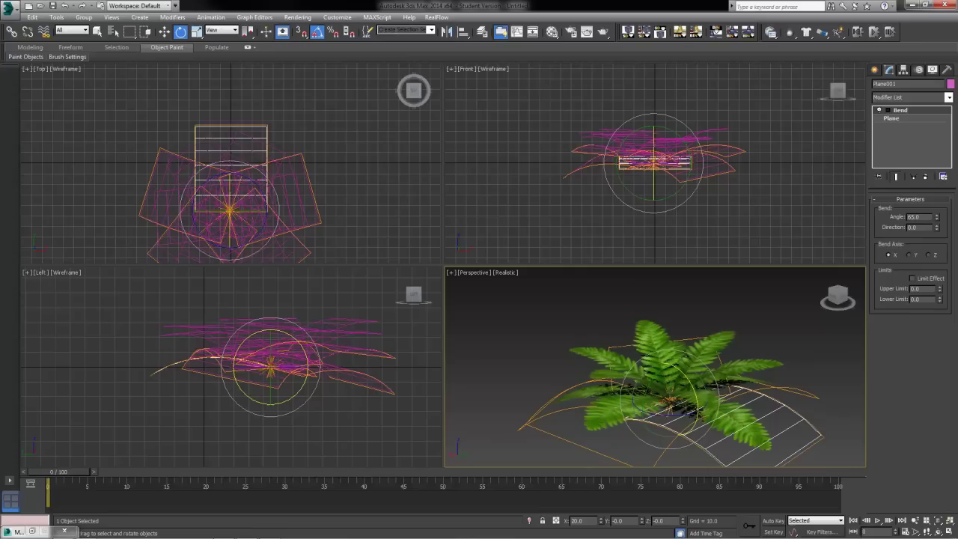
left_click_drag(688, 378, 664, 338, "shift")
left_click_drag(734, 389, 739, 403, "shift")
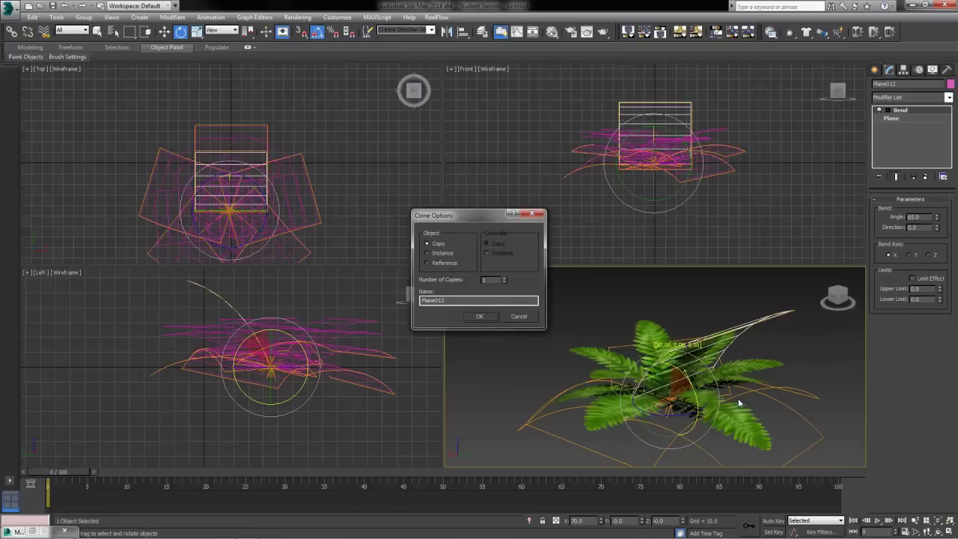
left_click(484, 322)
Using Local coordinates, narrow the steep new leaf across its width and scale it down
mouse_move(599, 355)
middle_mouse_down("alt")
mouse_move(608, 389)
mouse_move(588, 397)
mouse_move(605, 363)
mouse_move(612, 388)
middle_mouse_up("alt")
left_click(196, 32)
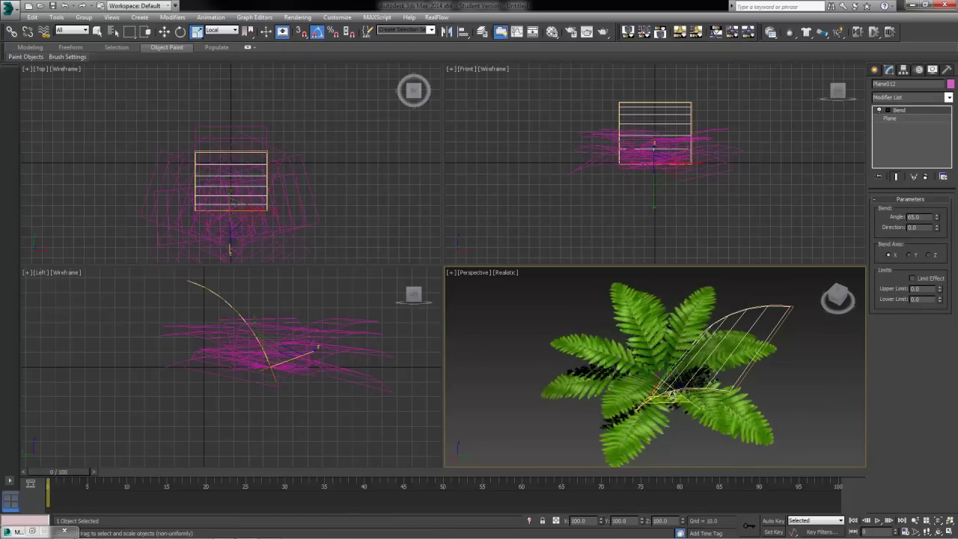
left_click_drag(661, 374, 656, 395)
middle_click_drag(668, 416, 751, 404, "alt")
left_click_drag(719, 442, 705, 446)
middle_click_drag(744, 452, 700, 453, "alt")
Mirror the small steep leaf across Y as a copy and tilt the mirrored leaf more upright
left_click(180, 32)
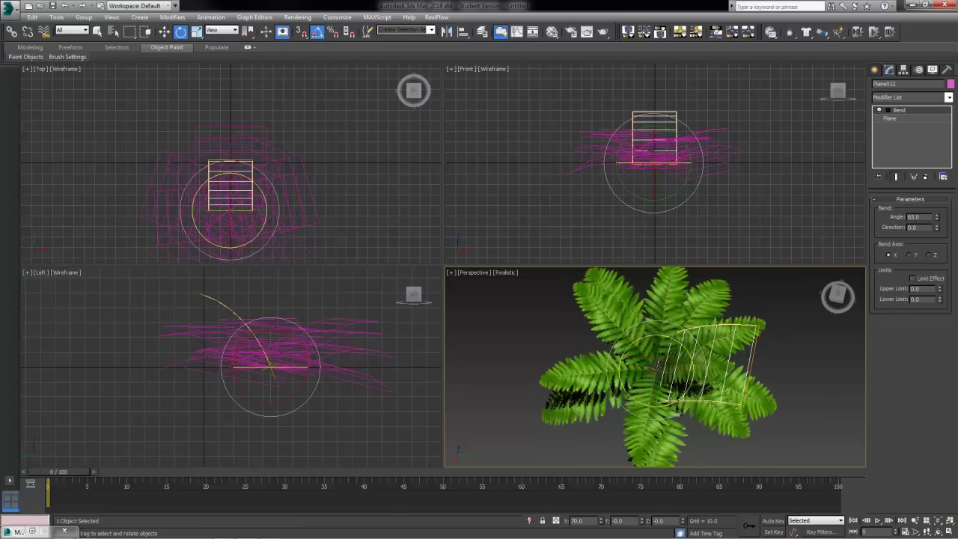
left_click(447, 34)
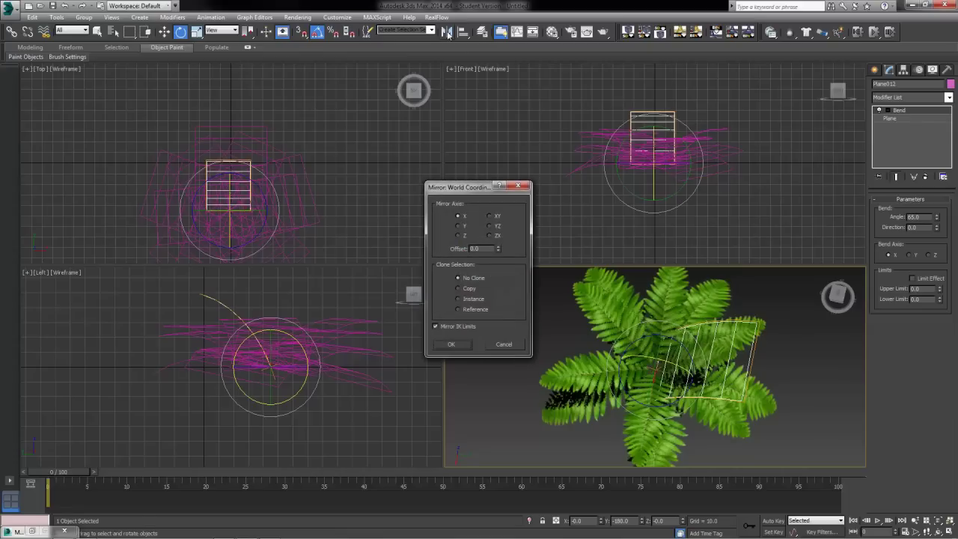
left_click(459, 226)
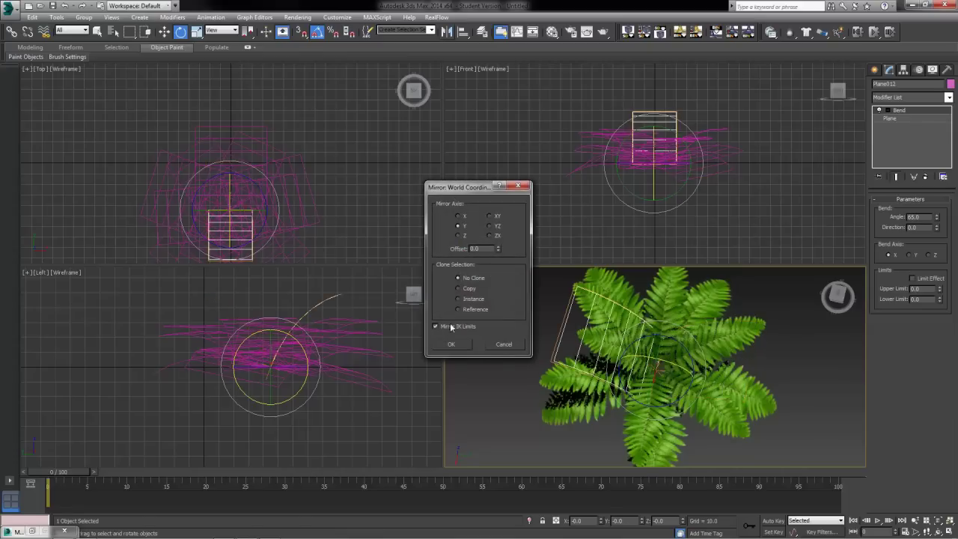
left_click(458, 288)
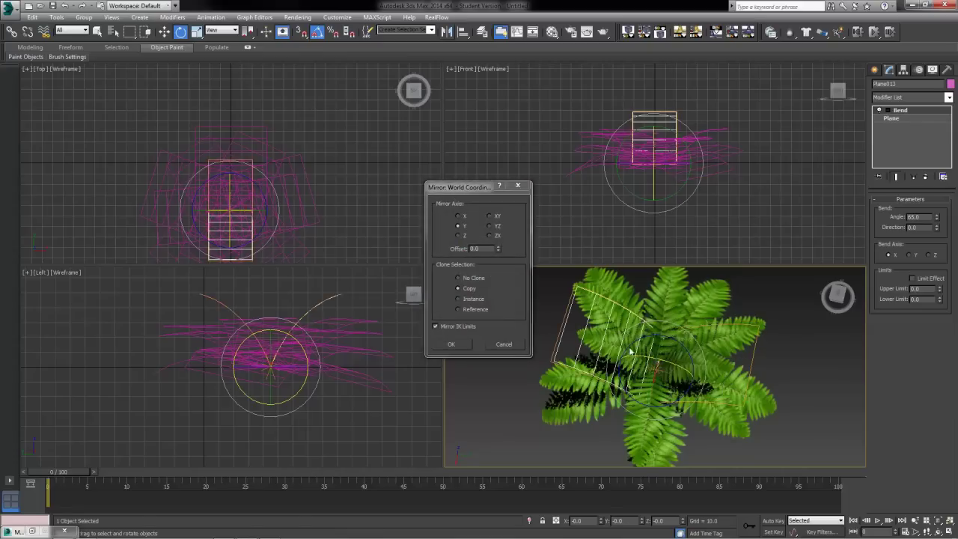
left_click(449, 343)
middle_click_drag(708, 353, 708, 343, "alt")
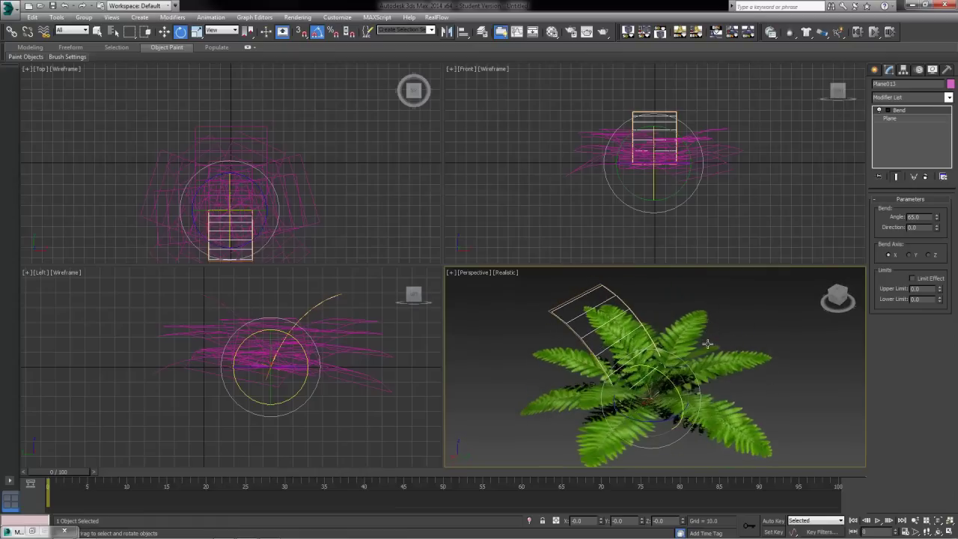
left_click_drag(672, 384, 679, 404)
mouse_move(678, 404)
middle_mouse_down("alt")
mouse_move(682, 442)
mouse_move(687, 404)
middle_mouse_up("alt")
Clone the first small steep leaf as a copy turned around Z and adjust the copy's tilt
left_click(720, 364)
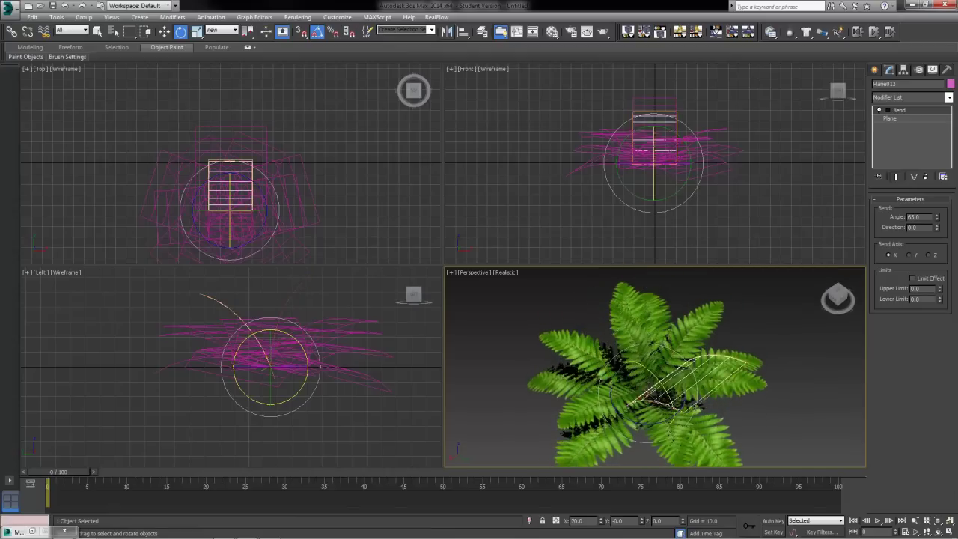
left_click_drag(657, 424, 605, 419, "shift")
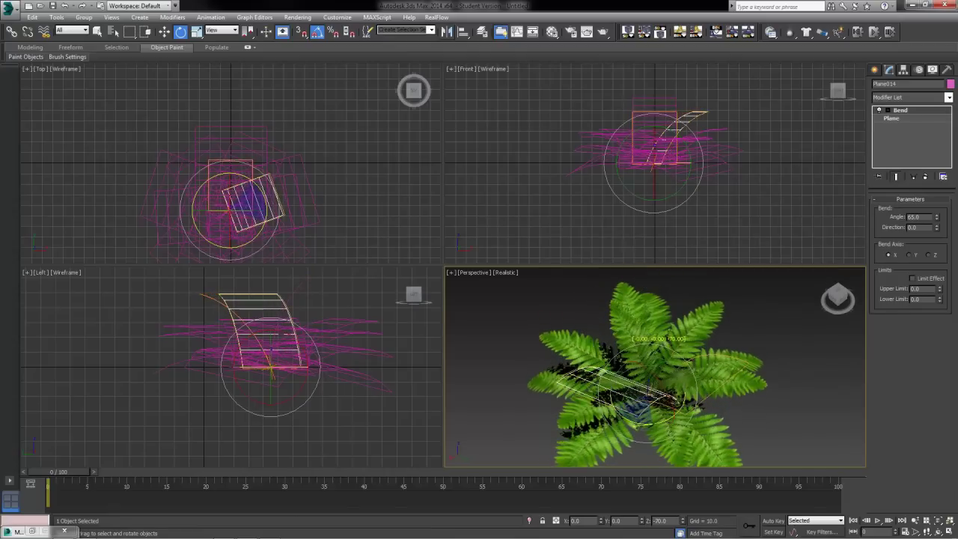
left_click_drag(659, 389, 627, 440, "shift")
left_click(489, 321)
middle_click_drag(648, 401, 658, 441, "alt")
mouse_move(645, 406)
left_mouse_down()
mouse_move(662, 403)
mouse_move(630, 382)
mouse_move(635, 391)
left_mouse_up()
Scale several individual upper leaves down slightly in turn so their sizes vary
left_click(196, 31)
middle_click_drag(635, 394, 639, 374, "alt")
left_click(591, 414)
middle_click_drag(603, 409, 614, 436, "alt")
left_click_drag(651, 376, 651, 381)
middle_click_drag(650, 381, 518, 385, "alt")
left_click(566, 378)
left_click_drag(602, 362, 602, 367)
middle_click_drag(602, 368, 561, 357, "alt")
left_click(692, 330)
middle_click_drag(693, 330, 705, 352, "alt")
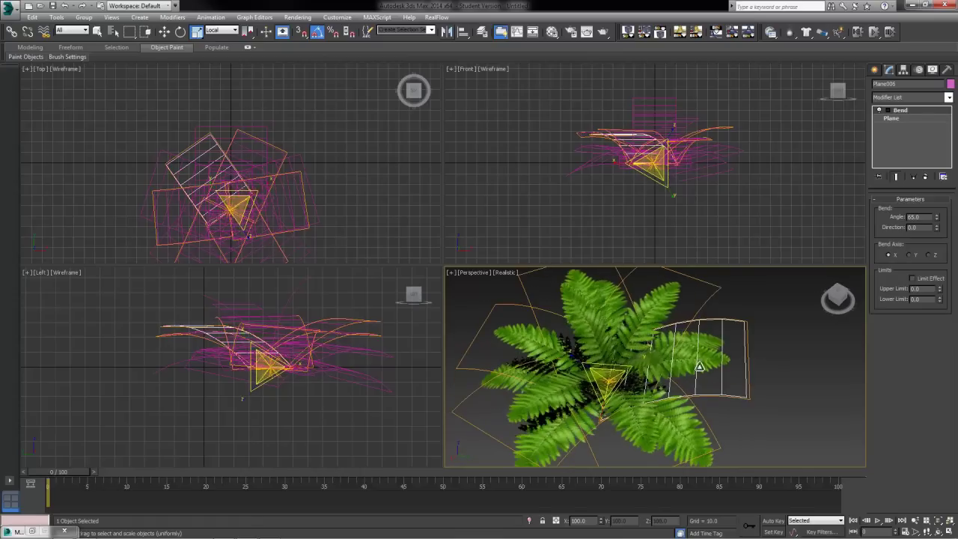
left_click_drag(610, 378, 610, 382)
middle_click_drag(611, 382, 657, 366, "alt")
Clone the mirrored steep leaf as a copy turned 105 degrees around Z
left_click(563, 328)
middle_click_drag(546, 322, 526, 347, "alt")
left_click(180, 33)
left_click_drag(550, 314, 542, 348, "shift")
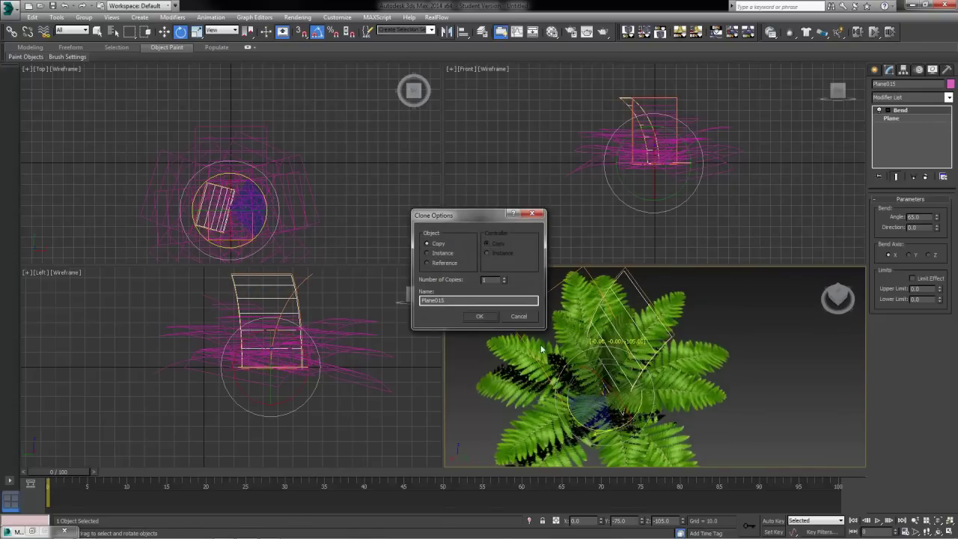
left_click(482, 319)
Tilt the newest inner leaf further outward and scale it down in Local coordinates
mouse_move(582, 409)
left_mouse_down()
mouse_move(590, 394)
mouse_move(624, 404)
left_mouse_up()
left_click_drag(592, 338, 593, 342)
key("r")
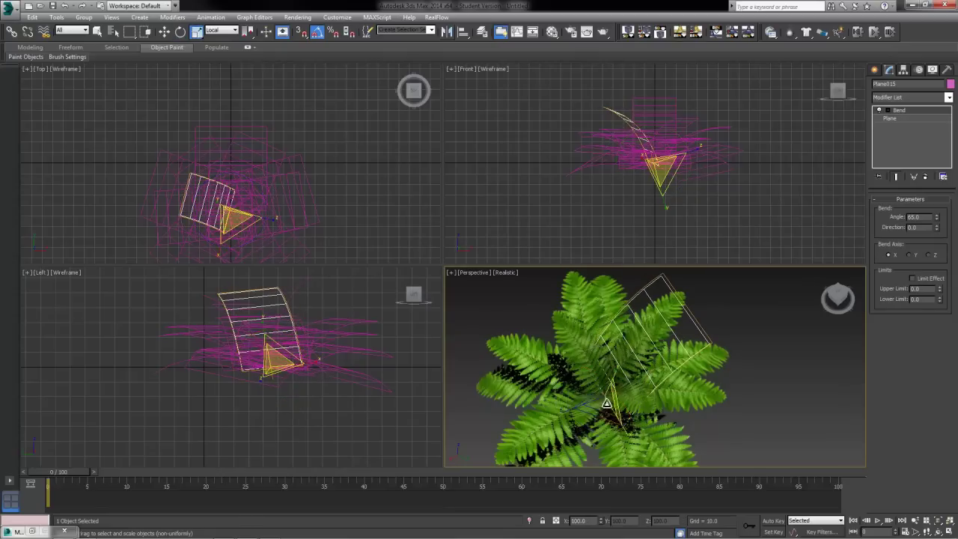
mouse_move(607, 404)
left_mouse_down()
mouse_move(607, 394)
mouse_move(635, 445)
left_mouse_up()
Examine the fern's overall leaf arrangement from several angles and distances
middle_click_drag(636, 441, 397, 419, "alt")
scroll(707, 393, "down", 3)
middle_click_drag(737, 397, 723, 407)
scroll(722, 404, "up", 2)
scroll(719, 402, "down", 3)
left_click(915, 521)
left_click_drag(770, 447, 746, 420)
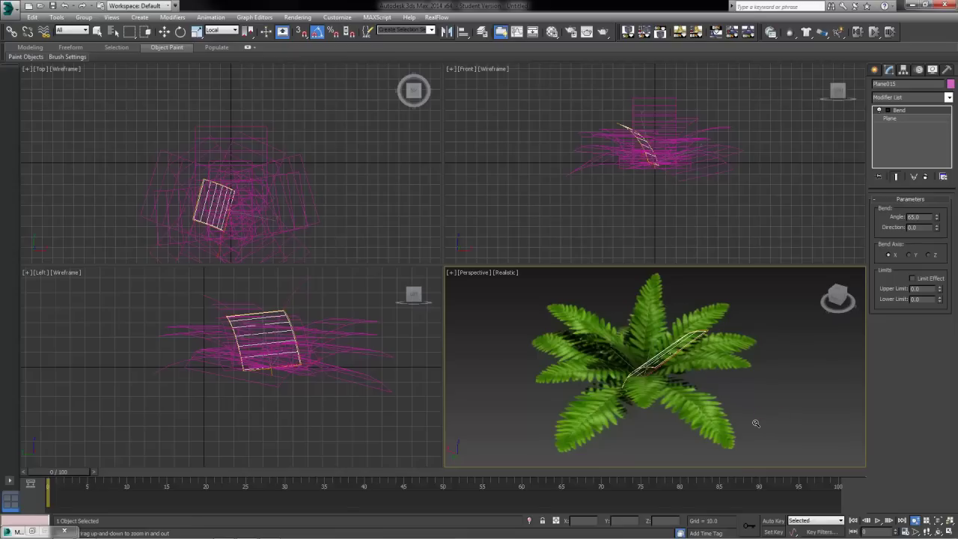
middle_click_drag(728, 406, 743, 408, "alt")
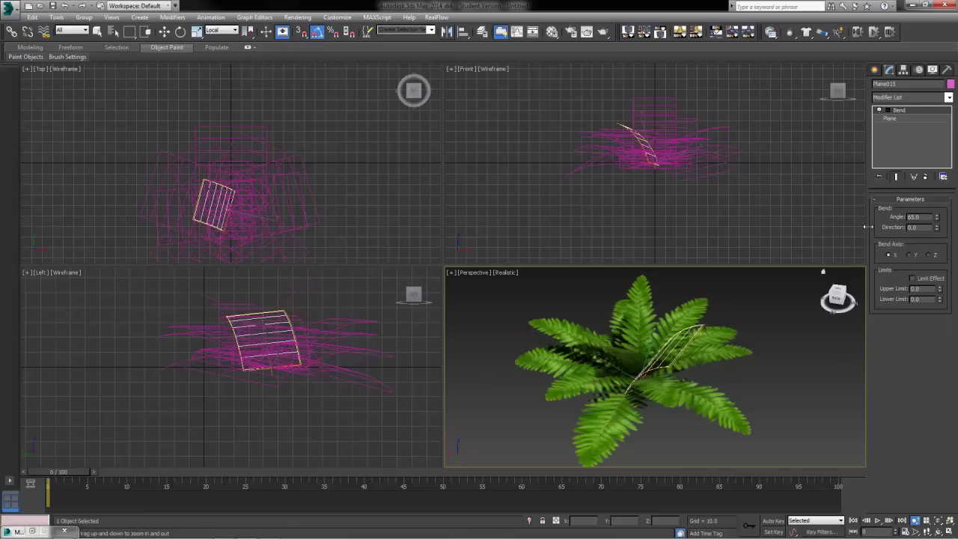
right_click(752, 381)
Add an Edit Poly modifier to the original lower leaf and attach Plane006 through Plane015 to it
left_click(711, 397)
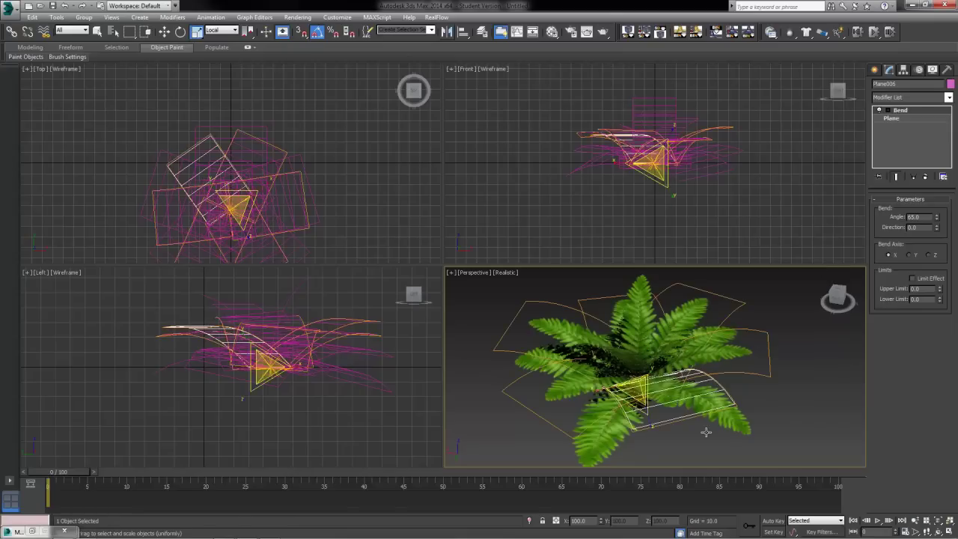
left_click(733, 423)
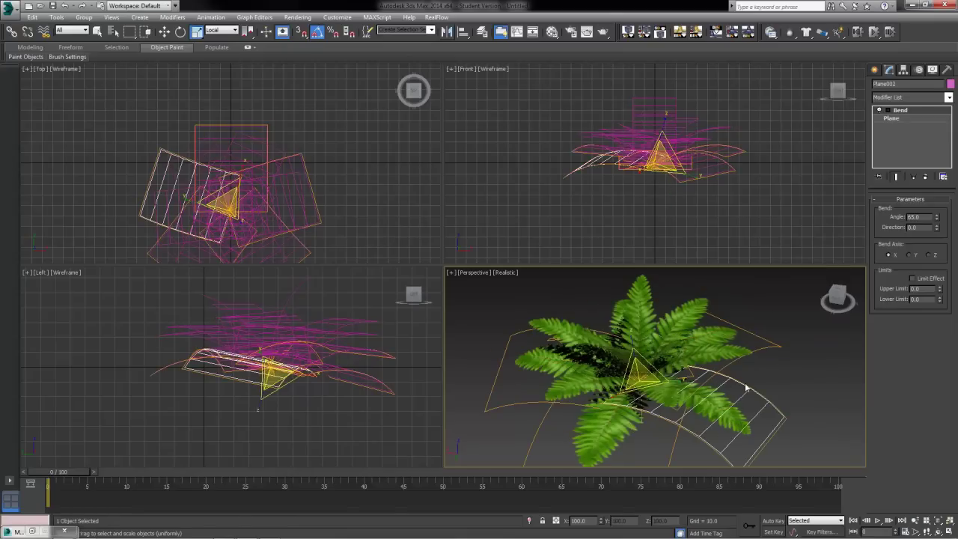
left_click(615, 436)
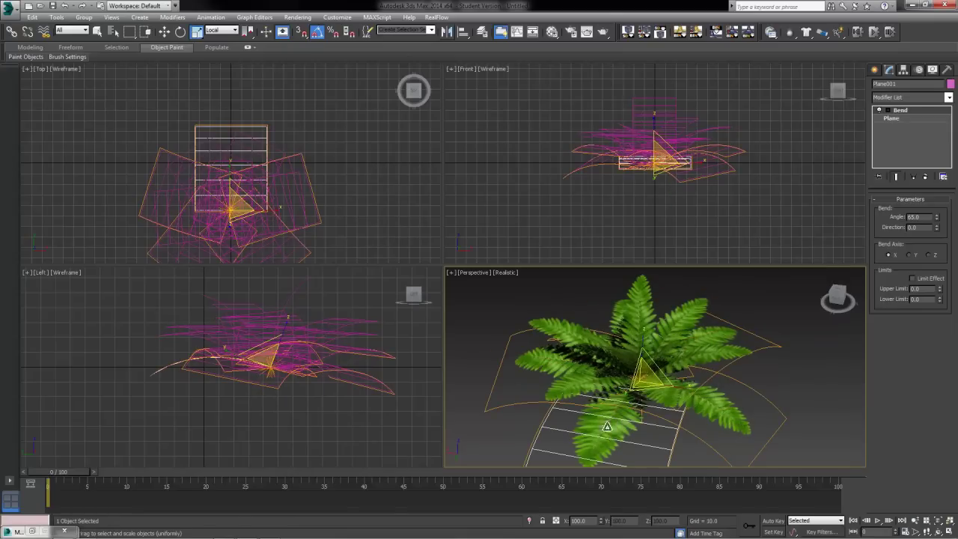
left_click(913, 98)
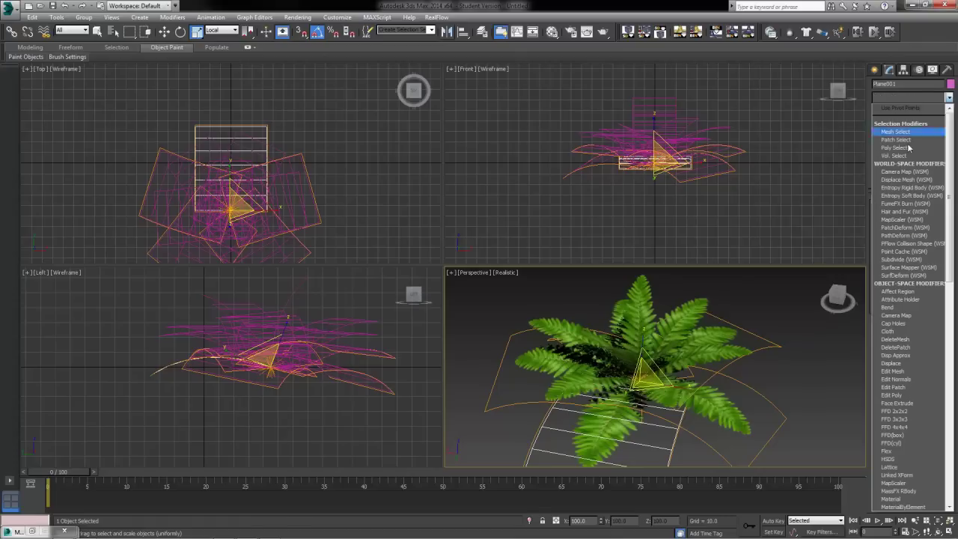
left_click(890, 396)
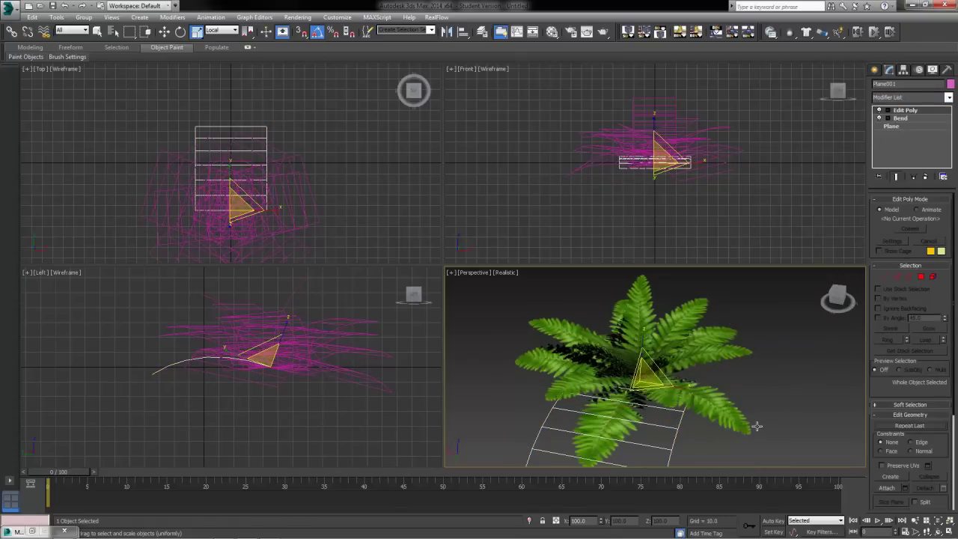
left_click(886, 488)
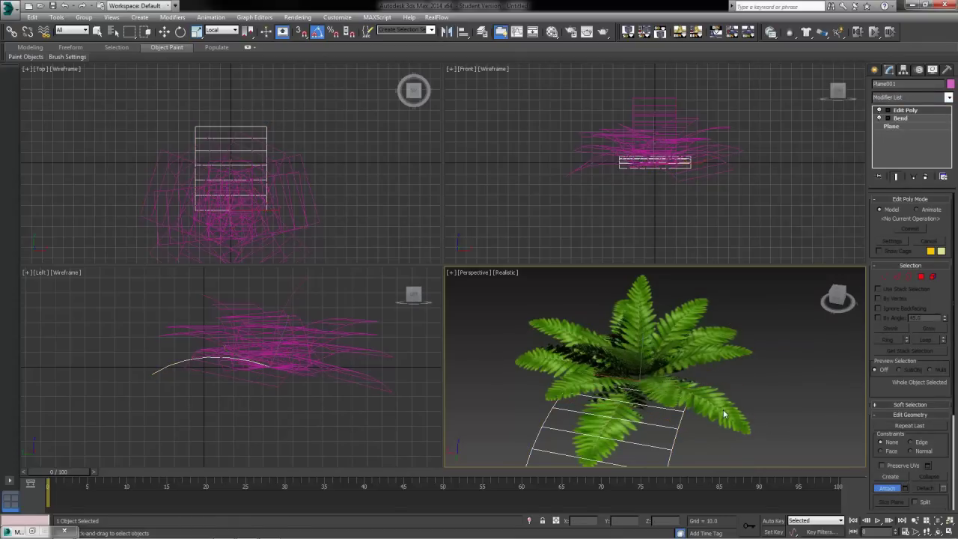
left_click(887, 488)
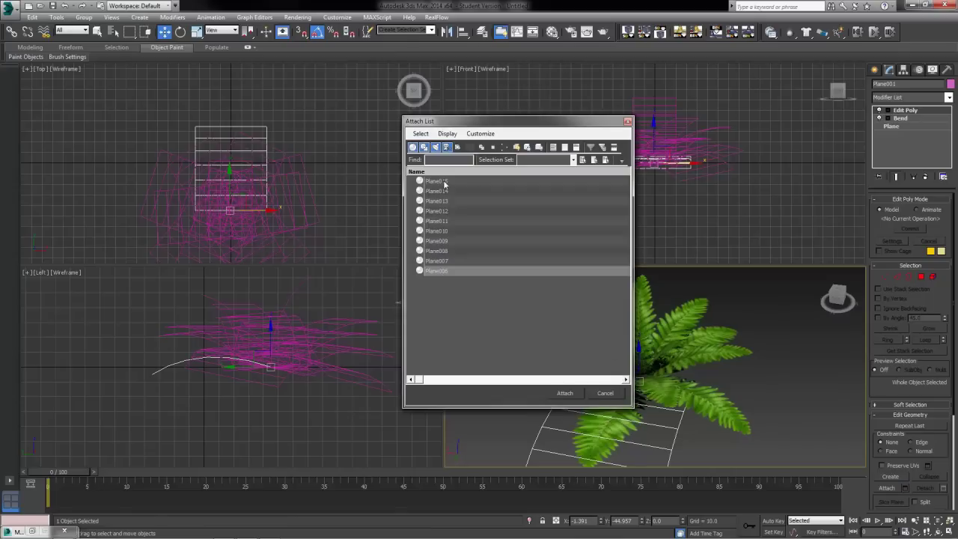
left_click_drag(445, 182, 441, 278)
left_click(565, 393)
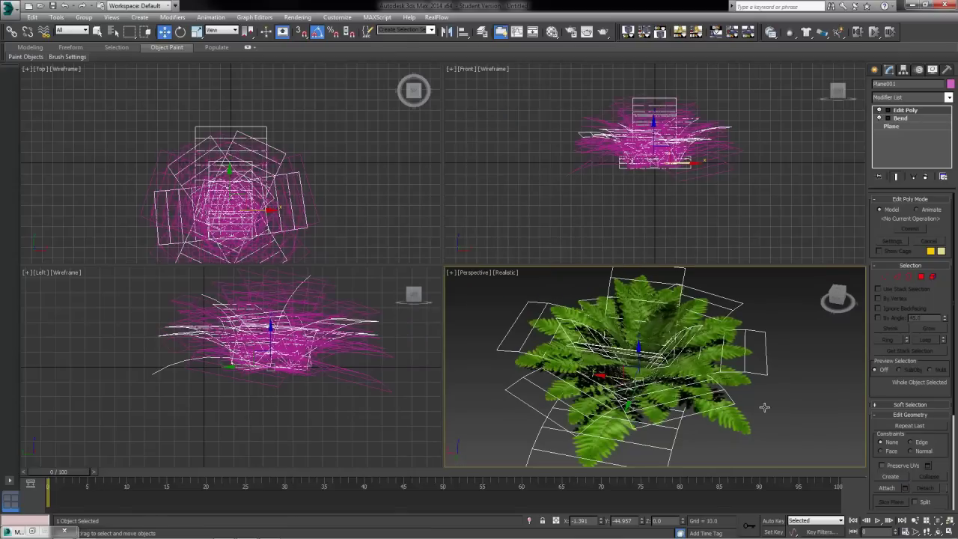
Try to rotate one of the merged lower leaf instances and remove its Edit Poly modifier
left_click(797, 328)
left_click(700, 415)
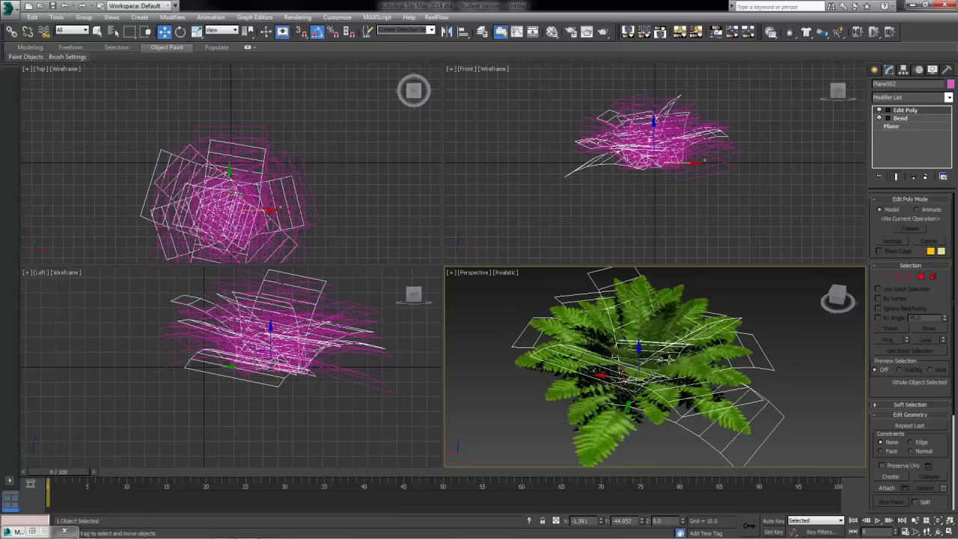
left_click(619, 425)
middle_click_drag(585, 434, 737, 370, "alt")
left_click(180, 31)
left_click_drag(659, 395, 723, 389)
right_click(729, 387)
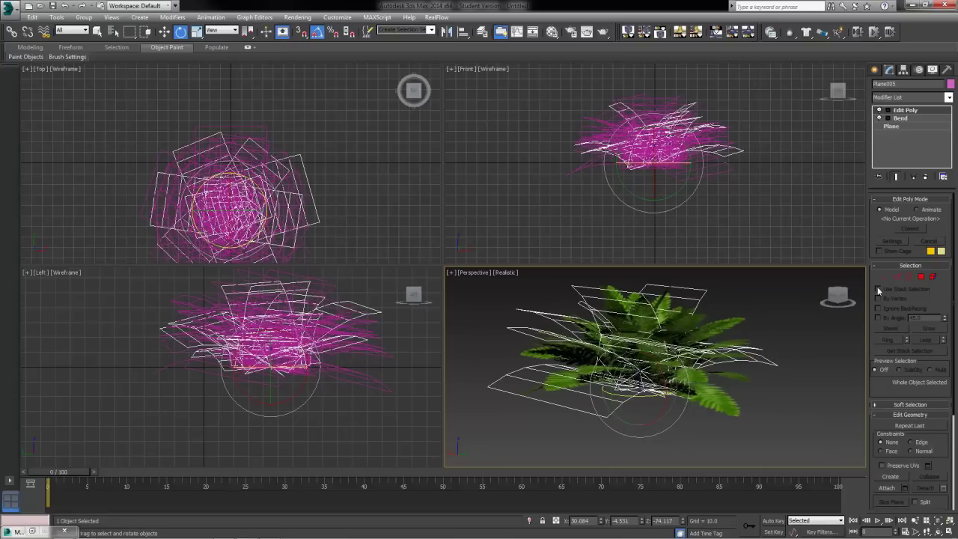
left_click(925, 177)
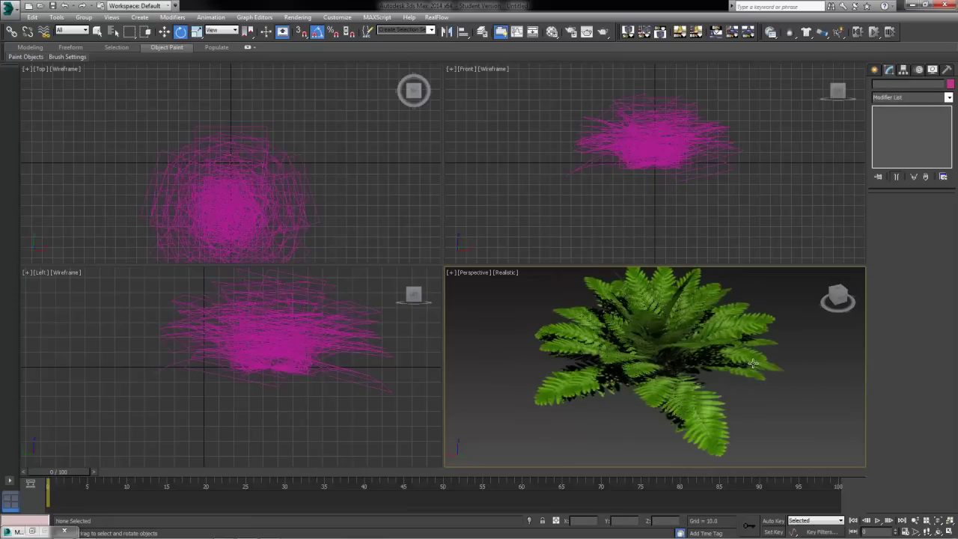
Select all the fern's leaf planes and convert them to Editable Poly
left_click(753, 364)
middle_click_drag(723, 373, 714, 401, "alt")
scroll(733, 419, "down", 4)
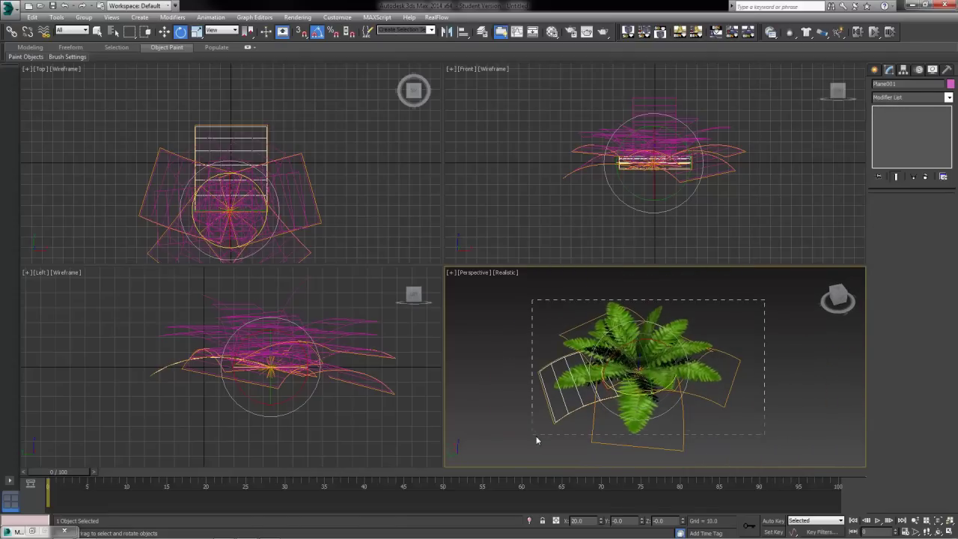
left_click_drag(765, 299, 550, 452)
right_click(632, 402)
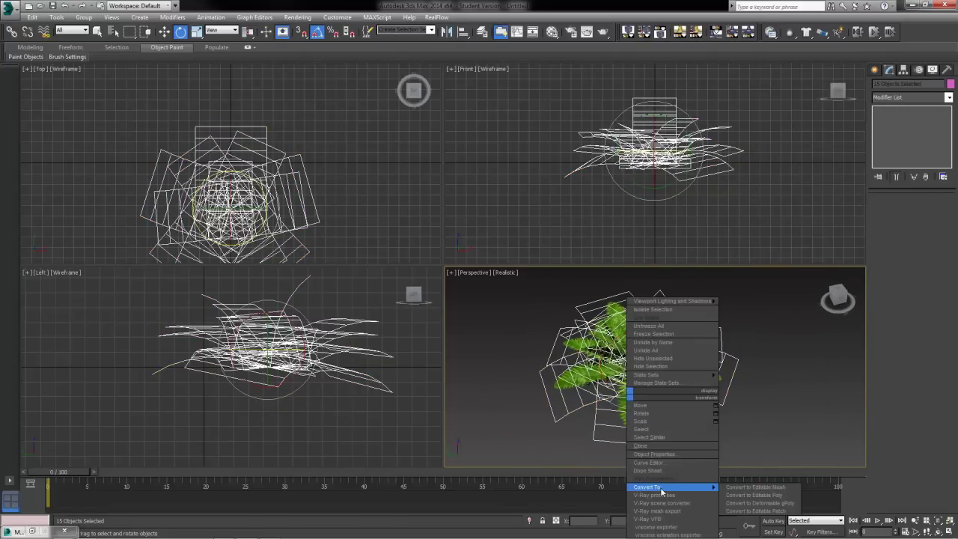
left_click(755, 500)
left_click(675, 452)
Attach Plane001 and Plane003 through Plane015 to the front leaf, Plane002, to combine the fern into one object
left_click(635, 424)
left_click(906, 403)
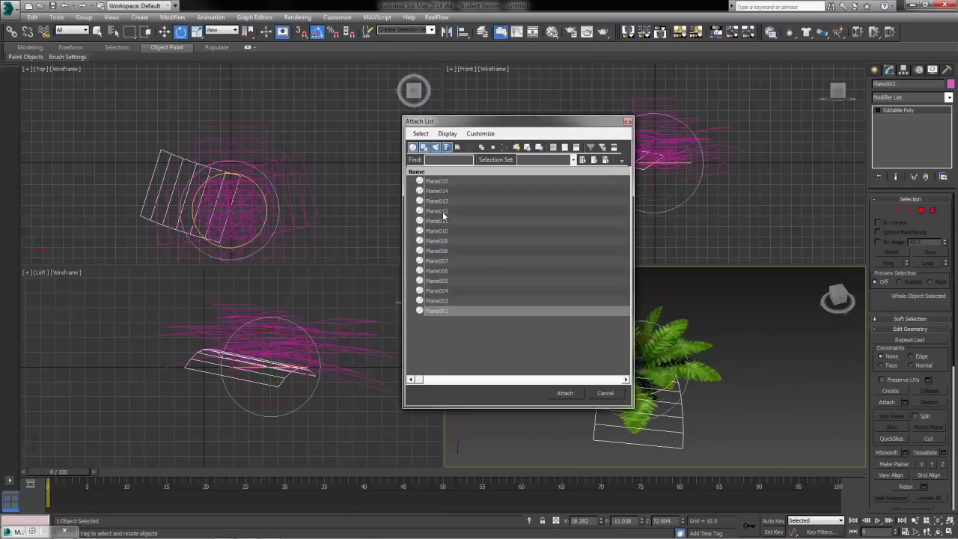
key("ctrl+a")
left_click(565, 393)
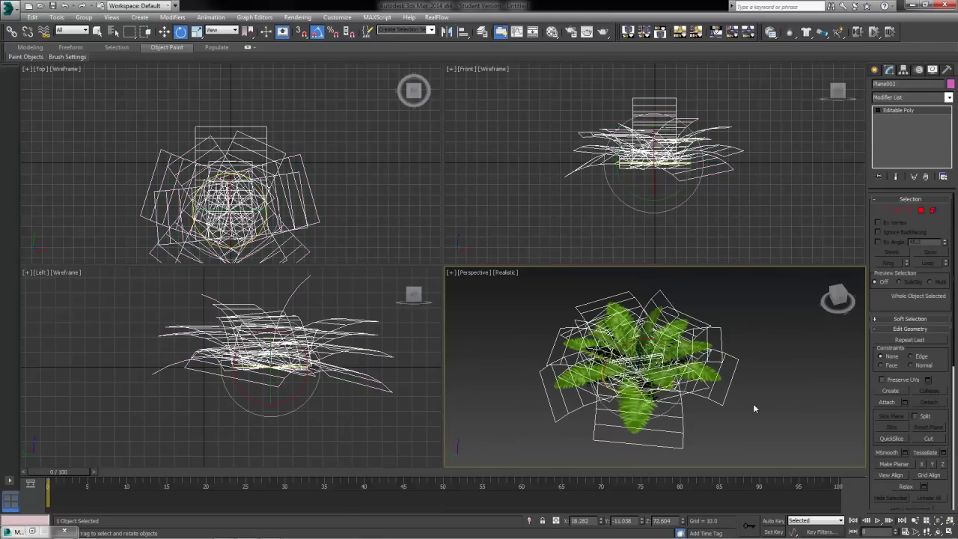
Try rotating and moving the combined fern to test it as a single object, reverting both transforms
left_click(754, 409)
left_click(646, 389)
left_click_drag(635, 392, 569, 389)
key("ctrl+z")
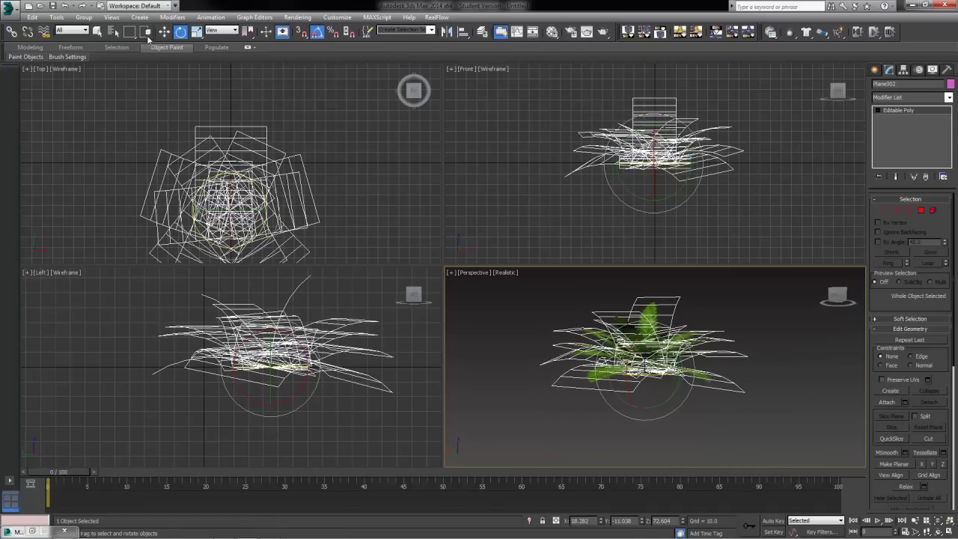
left_click(164, 35)
middle_click_drag(566, 331, 575, 396, "alt")
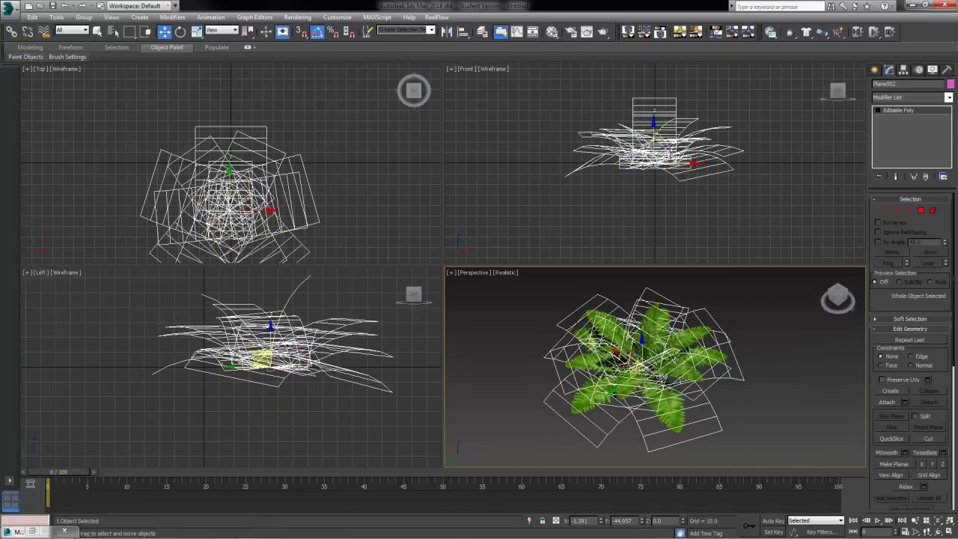
left_click_drag(627, 369, 679, 393)
right_click(680, 393)
mouse_move(679, 394)
middle_mouse_down("alt")
mouse_move(723, 372)
mouse_move(708, 431)
mouse_move(691, 403)
middle_mouse_up("alt")
scroll(723, 371, "up", 3)
scroll(707, 401, "down", 3)
left_click(565, 441)
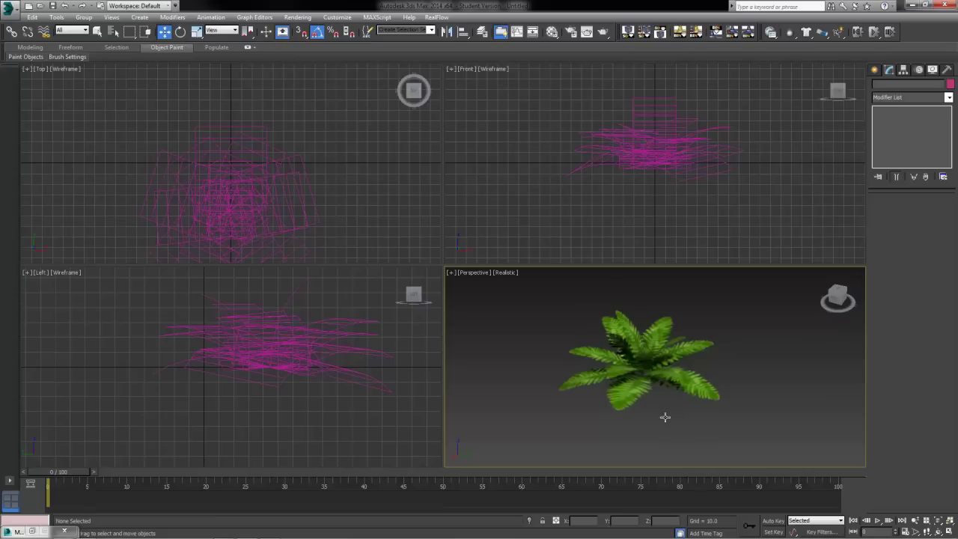
Move the combined fern slightly across the ground in the perspective view and deselect it
left_click(646, 374)
scroll(715, 369, "up", 4)
left_click_drag(655, 434, 654, 439)
left_click(745, 452)
middle_click_drag(745, 452, 730, 448)
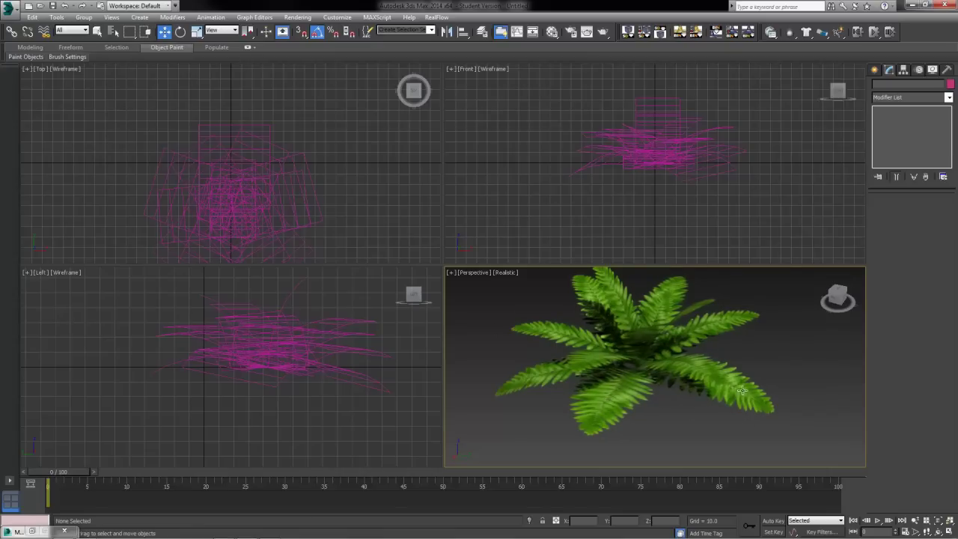
Examine the combined fern from a higher angle and open the creation options for Standard Primitives
mouse_move(734, 420)
middle_mouse_down("alt")
mouse_move(720, 439)
mouse_move(718, 413)
middle_mouse_up("alt")
left_click(914, 520)
left_click_drag(697, 427, 684, 422)
middle_click_drag(735, 425, 715, 426)
right_click(811, 426)
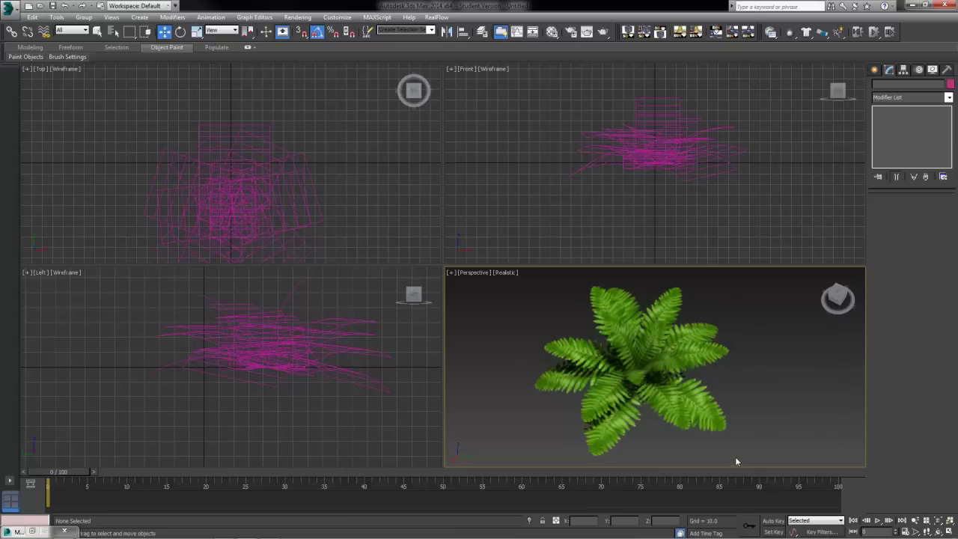
left_click(874, 68)
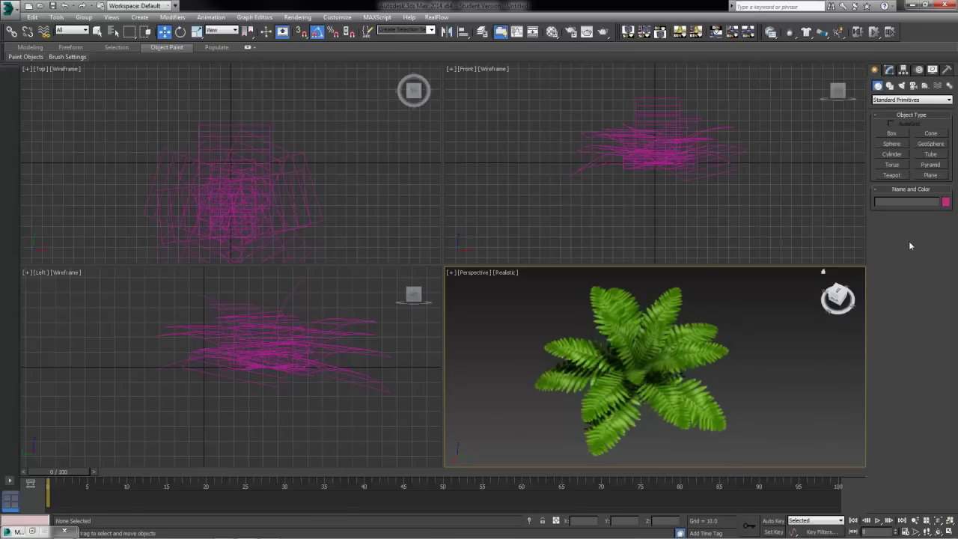